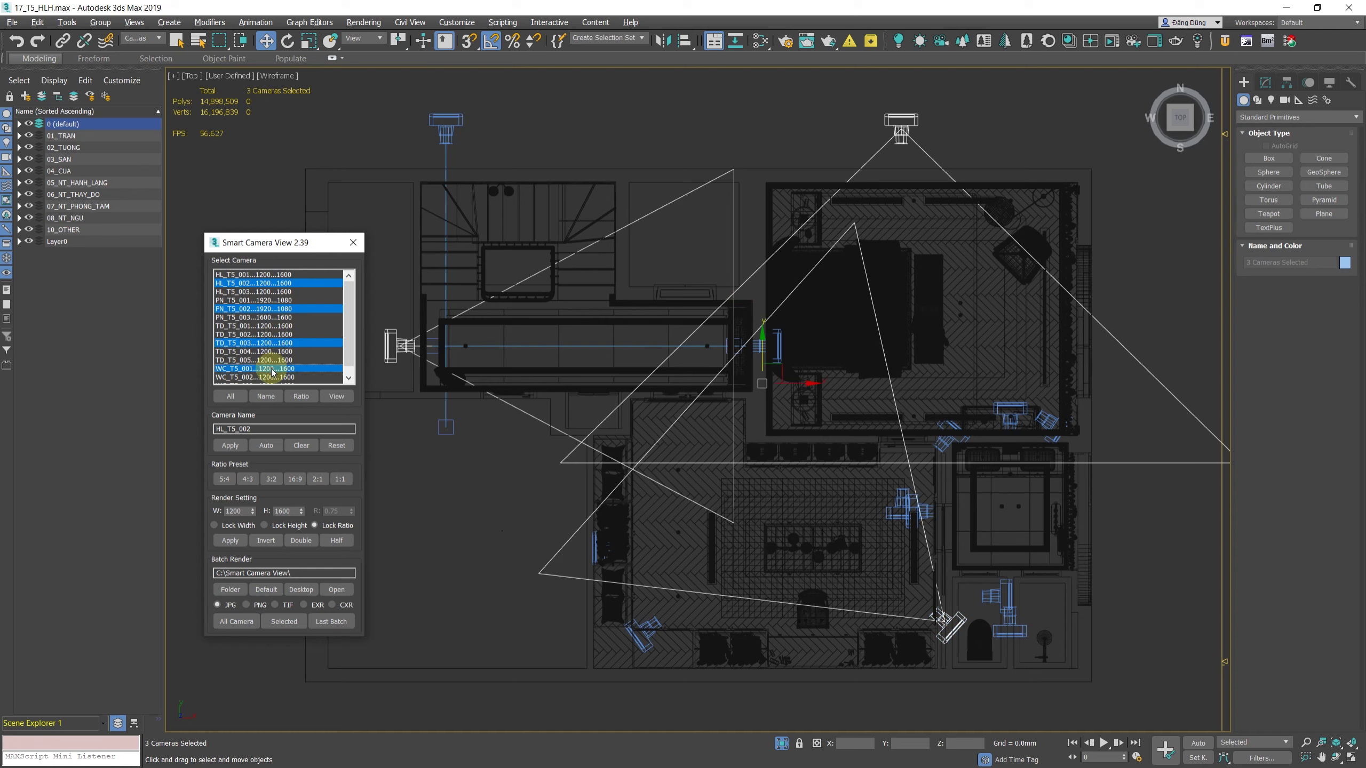
Step: Select individual cameras one at a time in the top view, including HL_T5_001, PN_T5_002, TD_T5_001 and HL_T5_002, and clear the selection
click(471, 484)
click(446, 123)
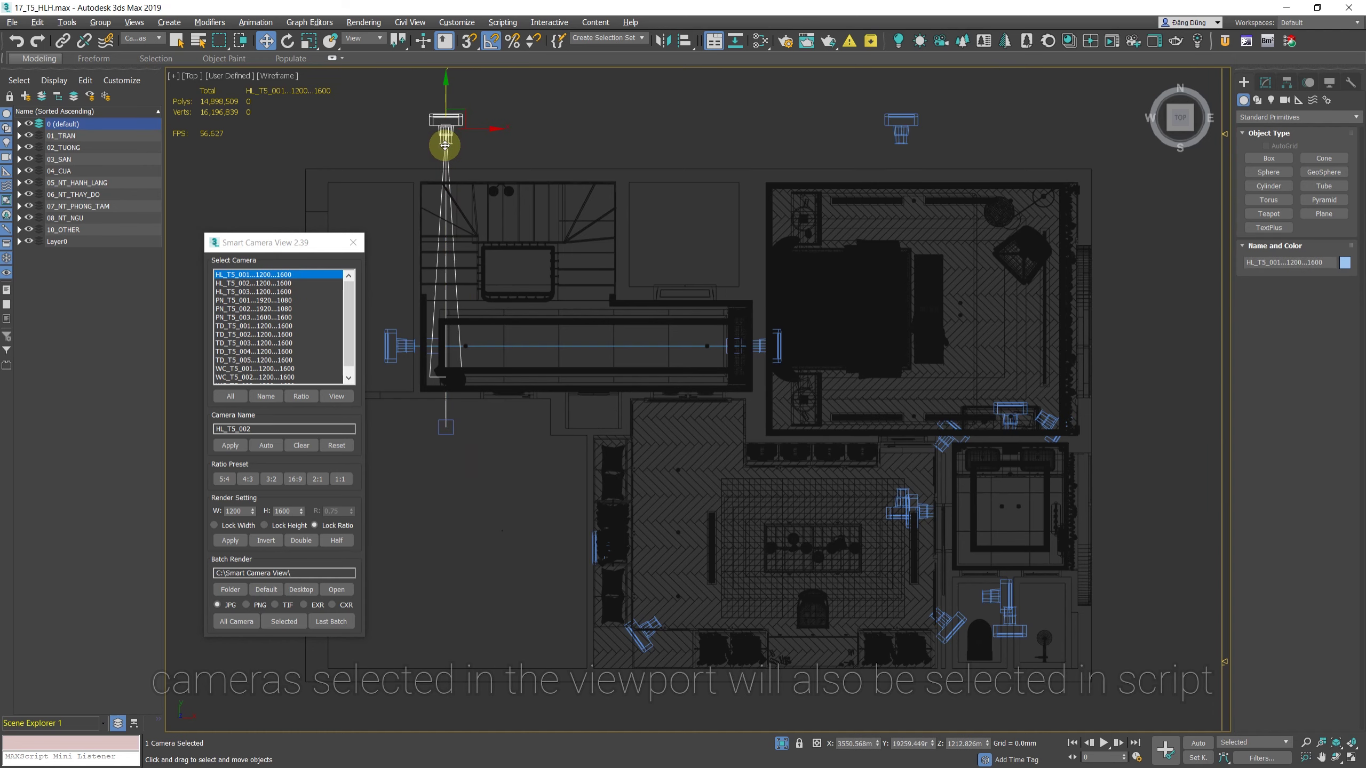
click(901, 142)
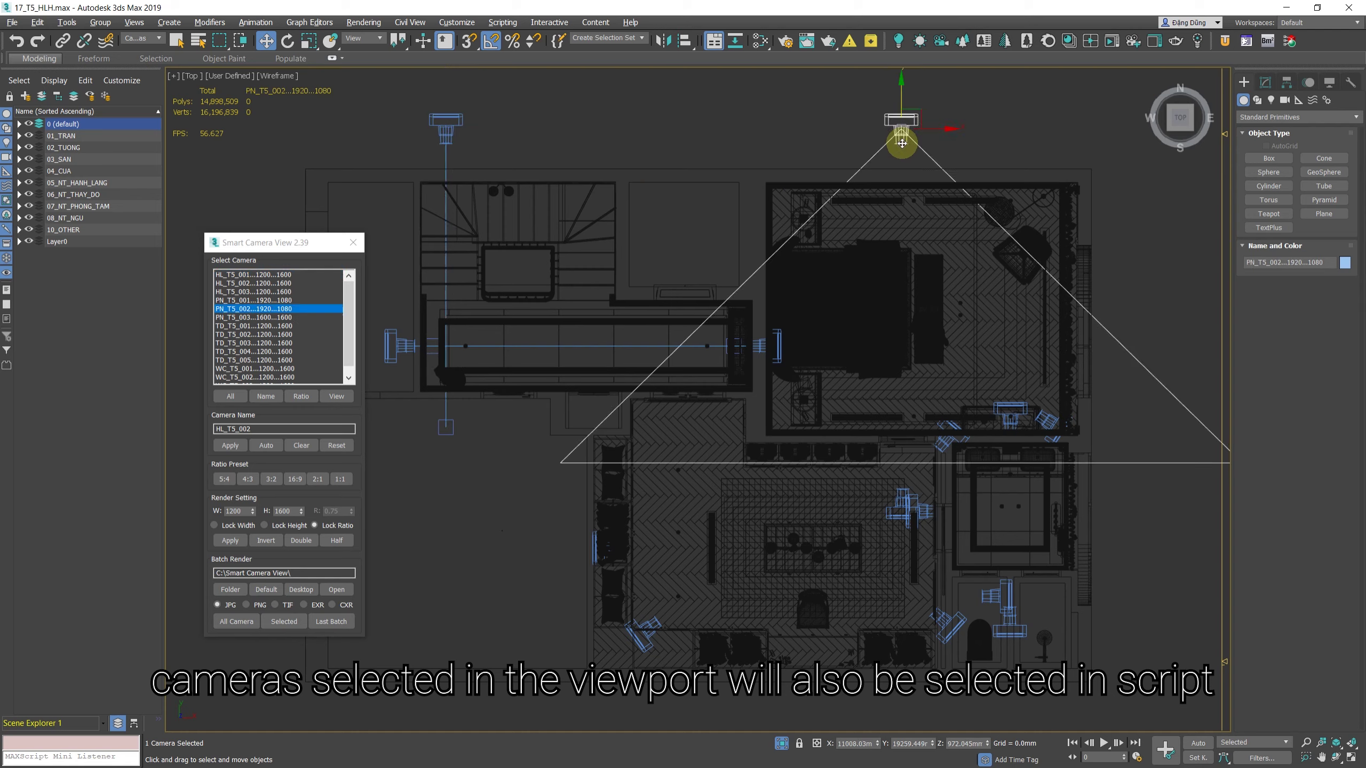
click(939, 446)
click(661, 622)
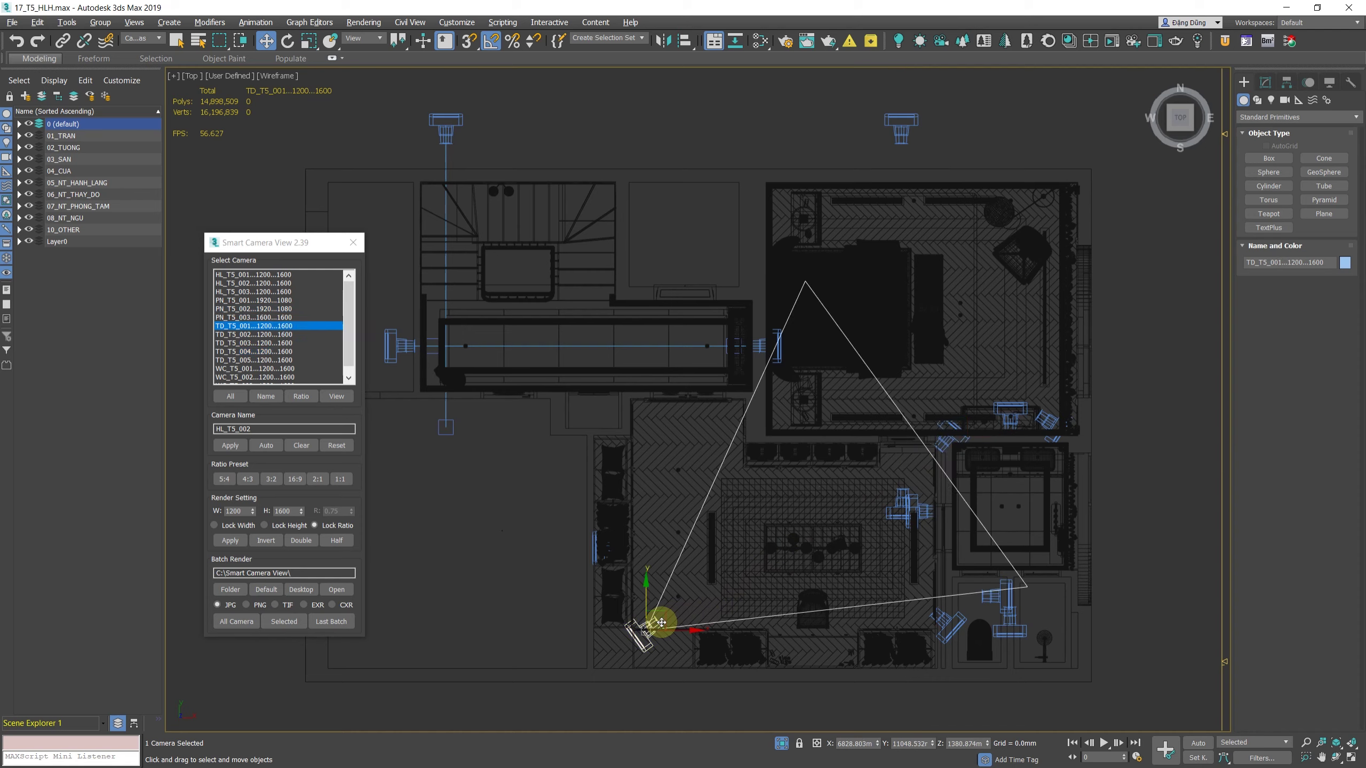
click(413, 347)
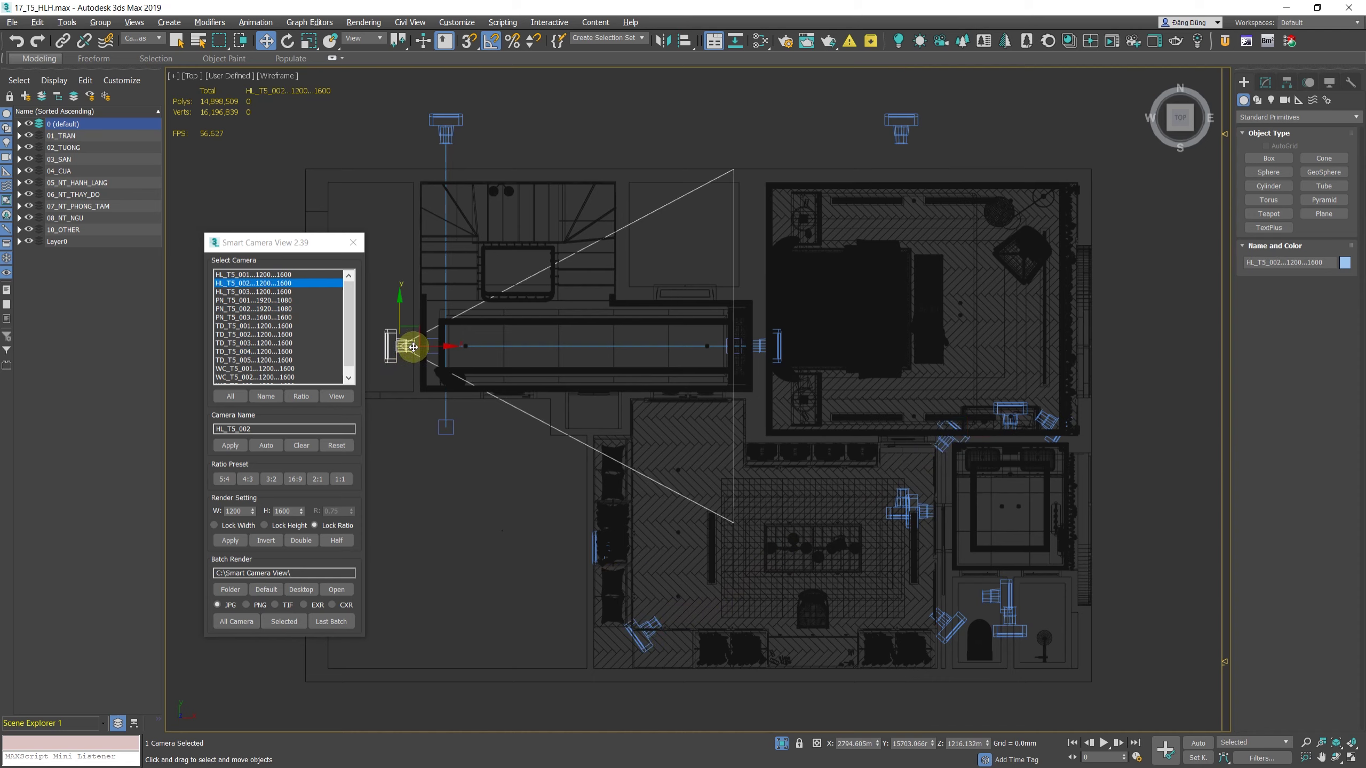
click(463, 511)
Step: Region-select the cameras around the staircase, the bedroom, the bathroom and the dressing room in turn, and deselect them
drag(287, 99, 831, 451)
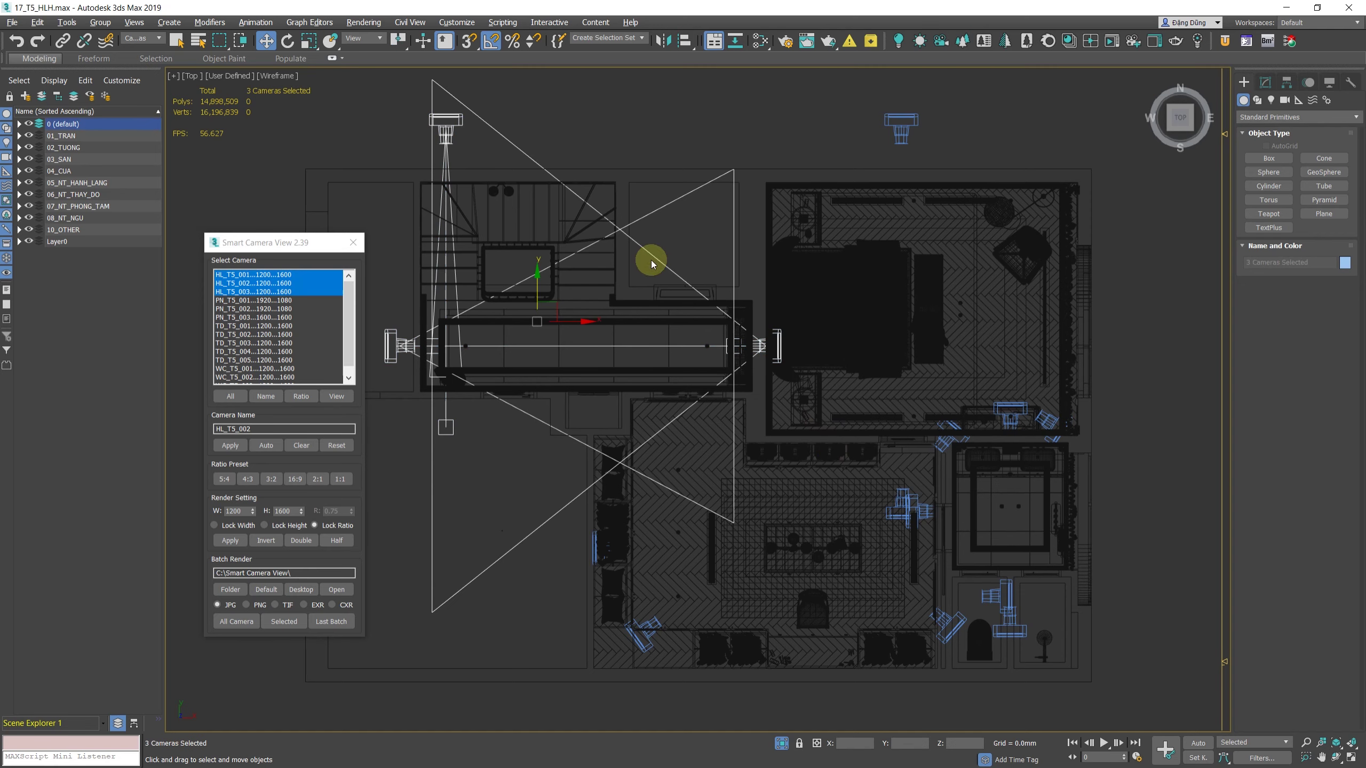
drag(832, 89, 1109, 491)
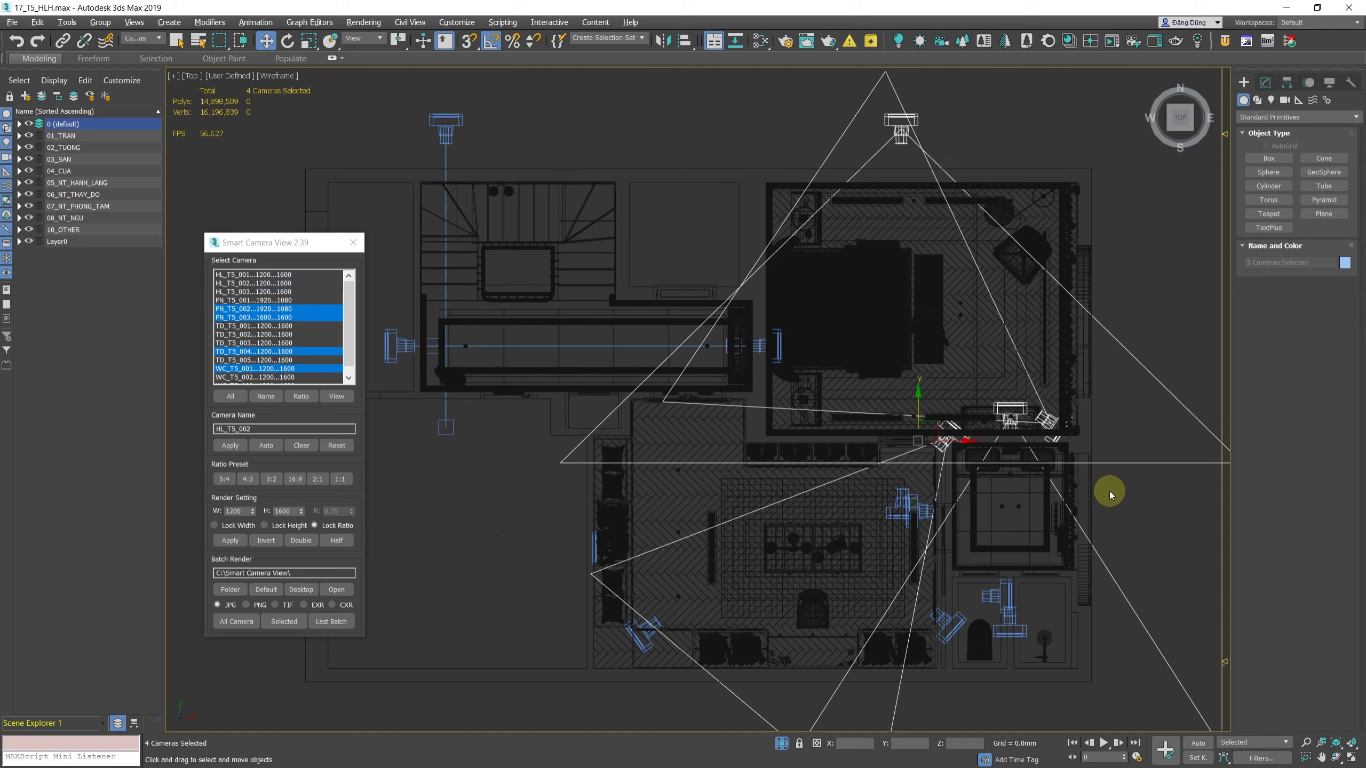
drag(1148, 682, 863, 487)
drag(510, 697, 727, 508)
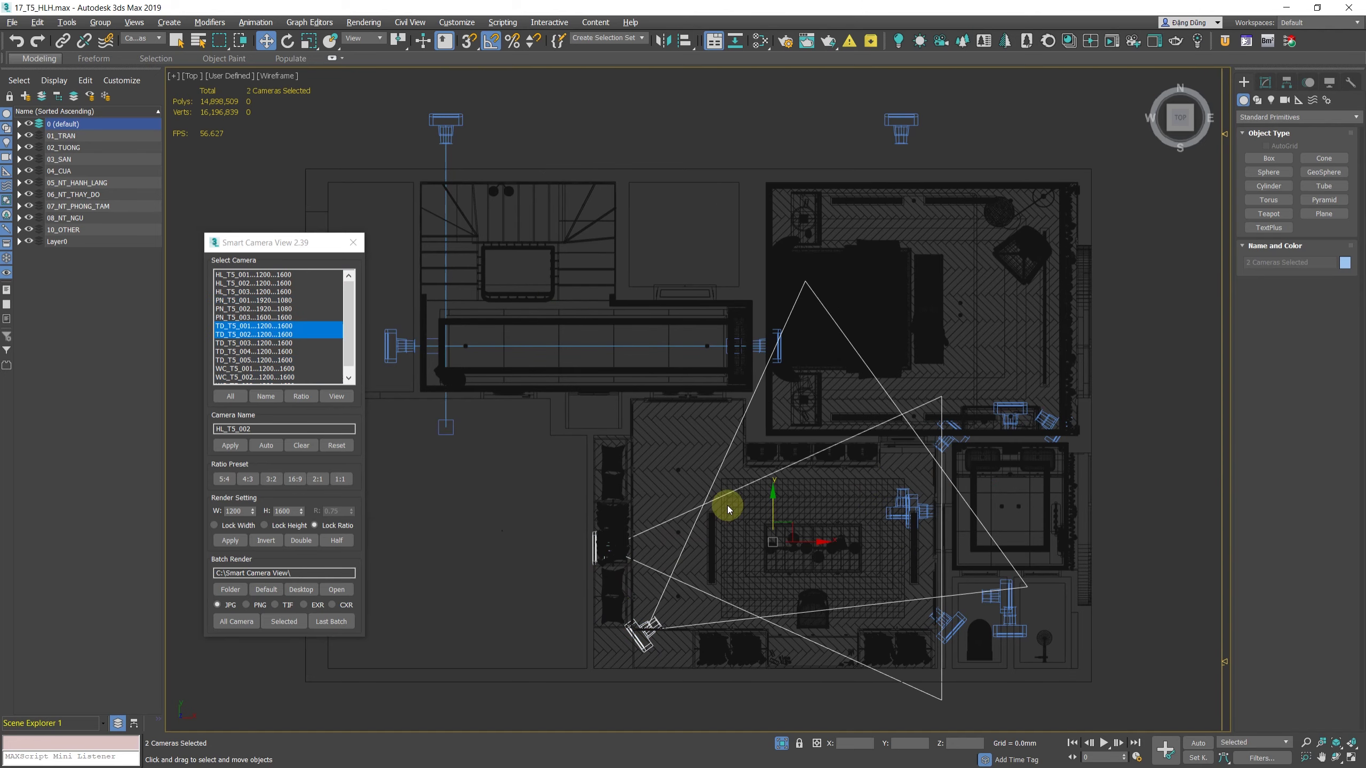
click(549, 526)
Step: Set the selection filter to All and region-select geometry with cameras around the staircase, bedroom and dressing room in turn, clearing the selection
click(143, 38)
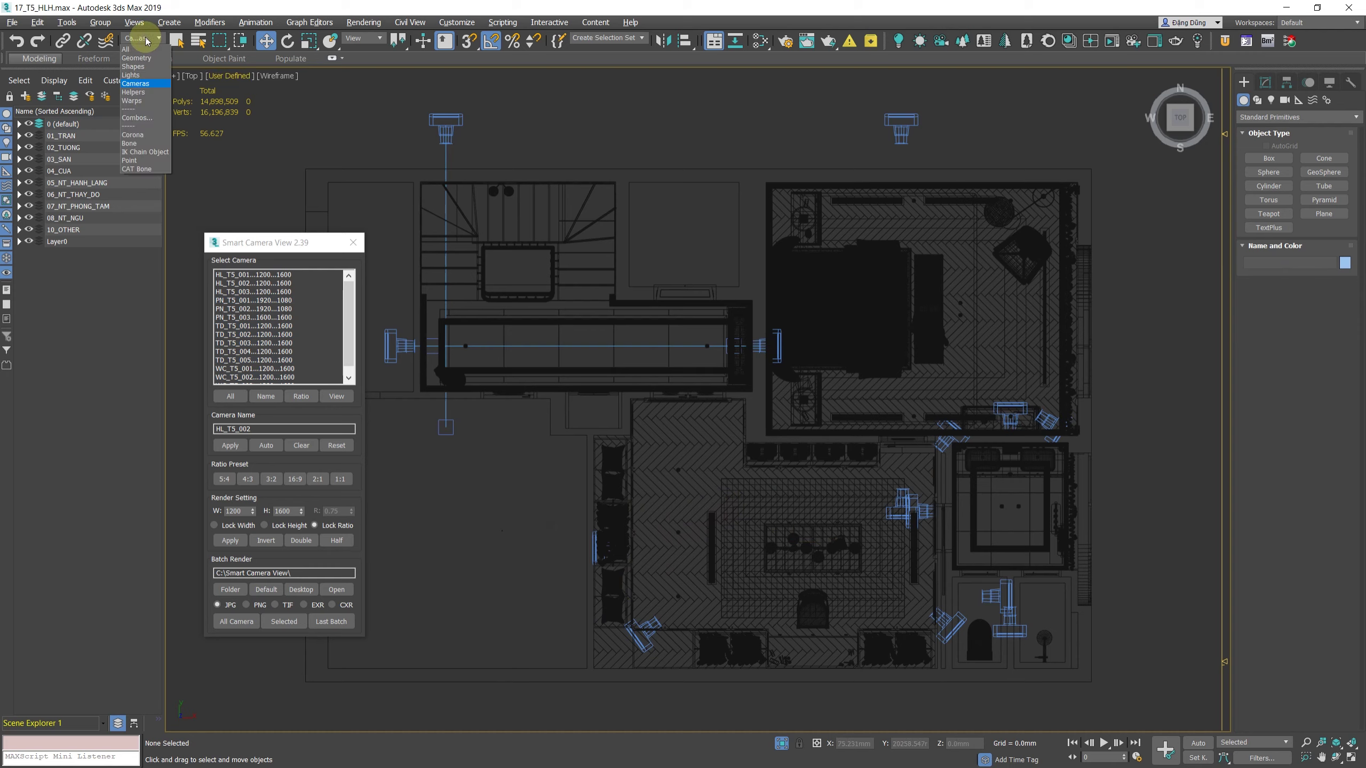
click(146, 49)
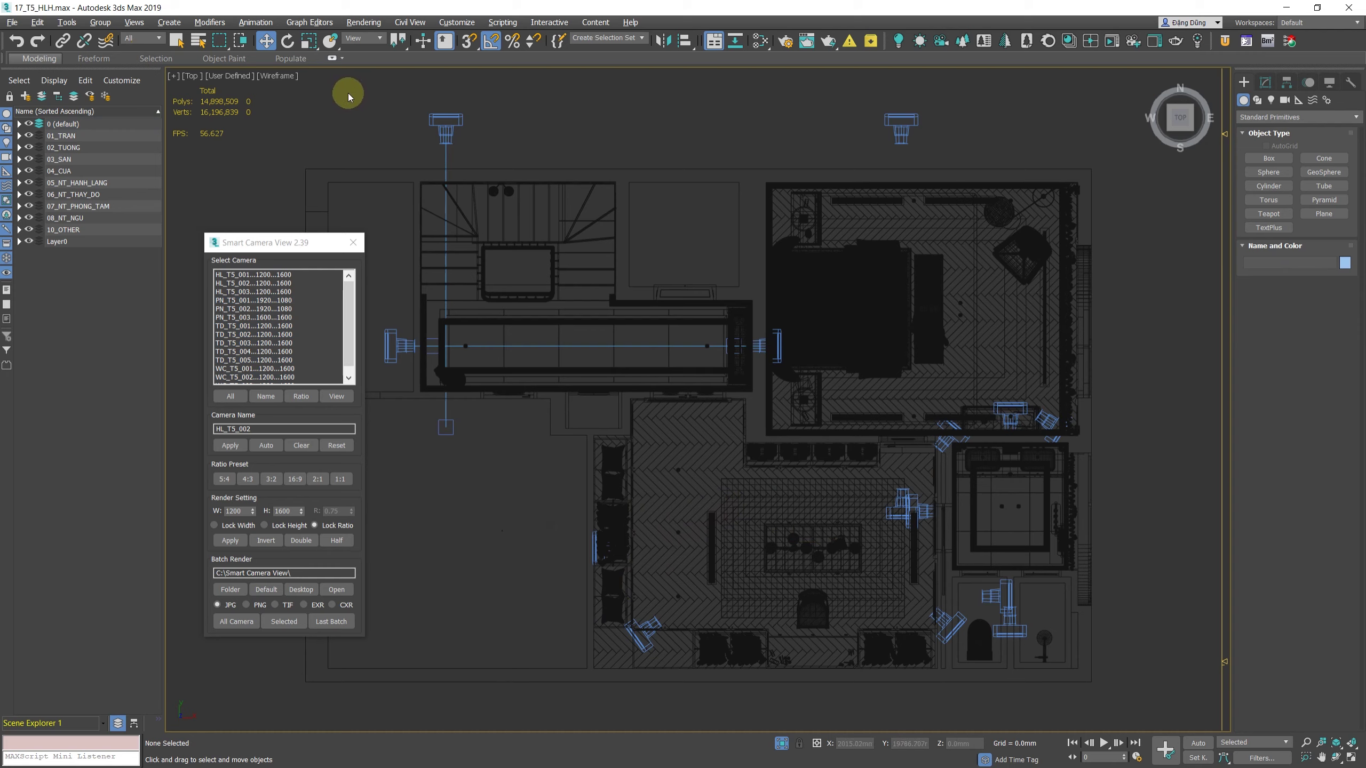
drag(344, 89, 806, 443)
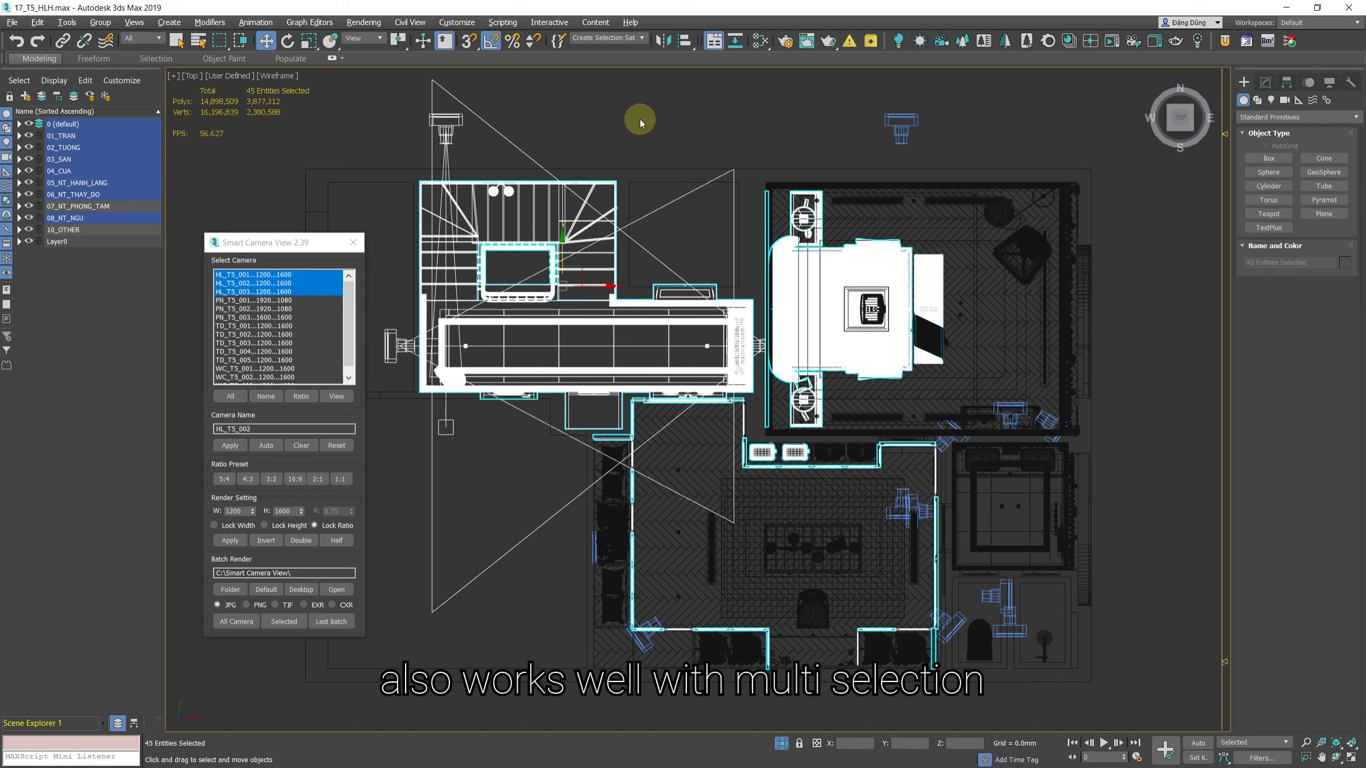
drag(779, 83, 1119, 454)
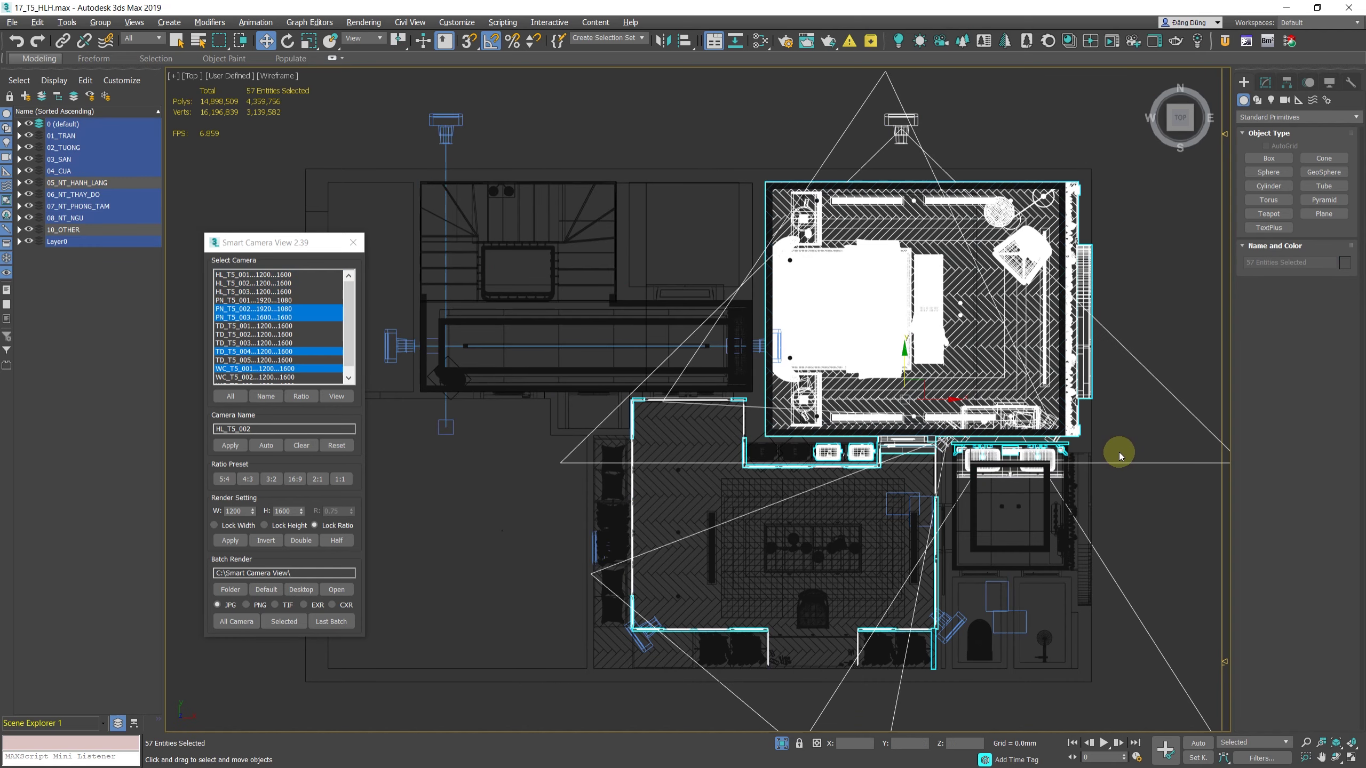
click(502, 575)
drag(495, 508, 752, 667)
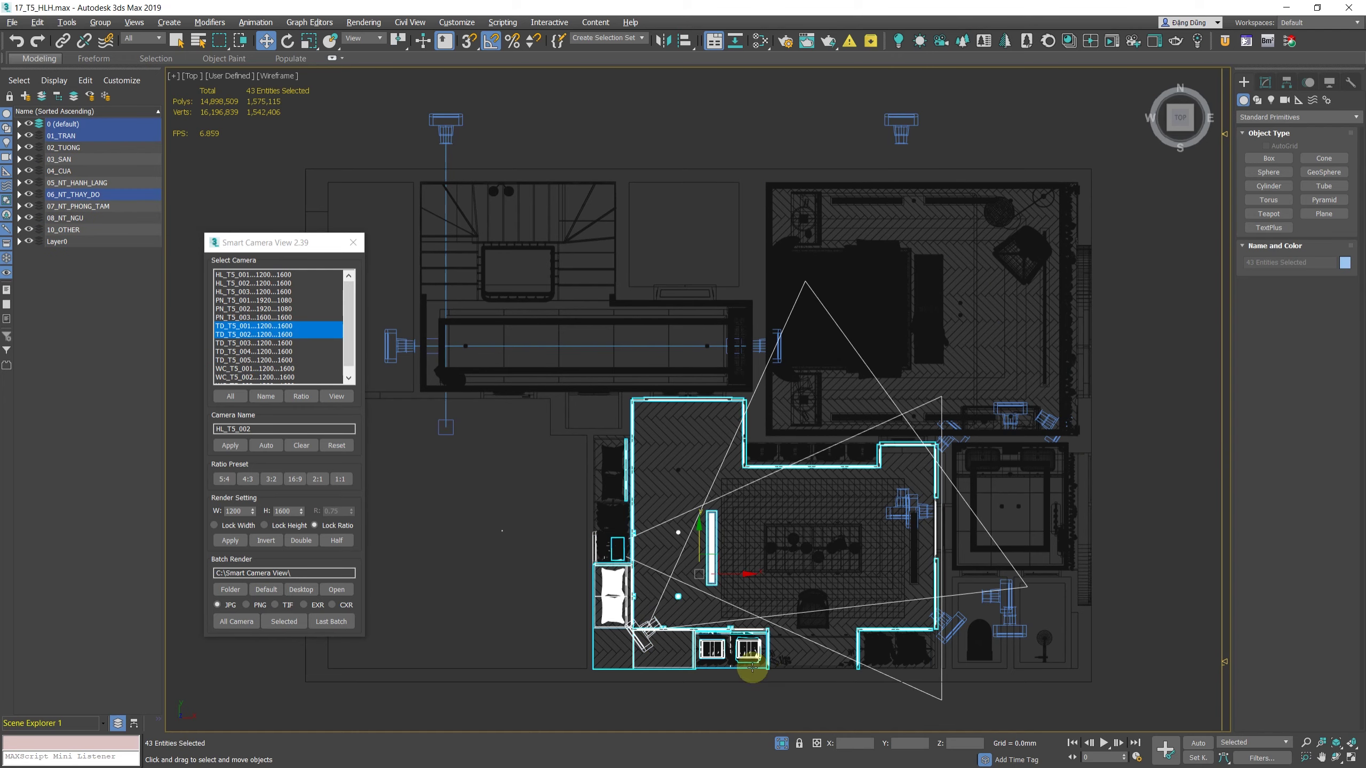
click(543, 596)
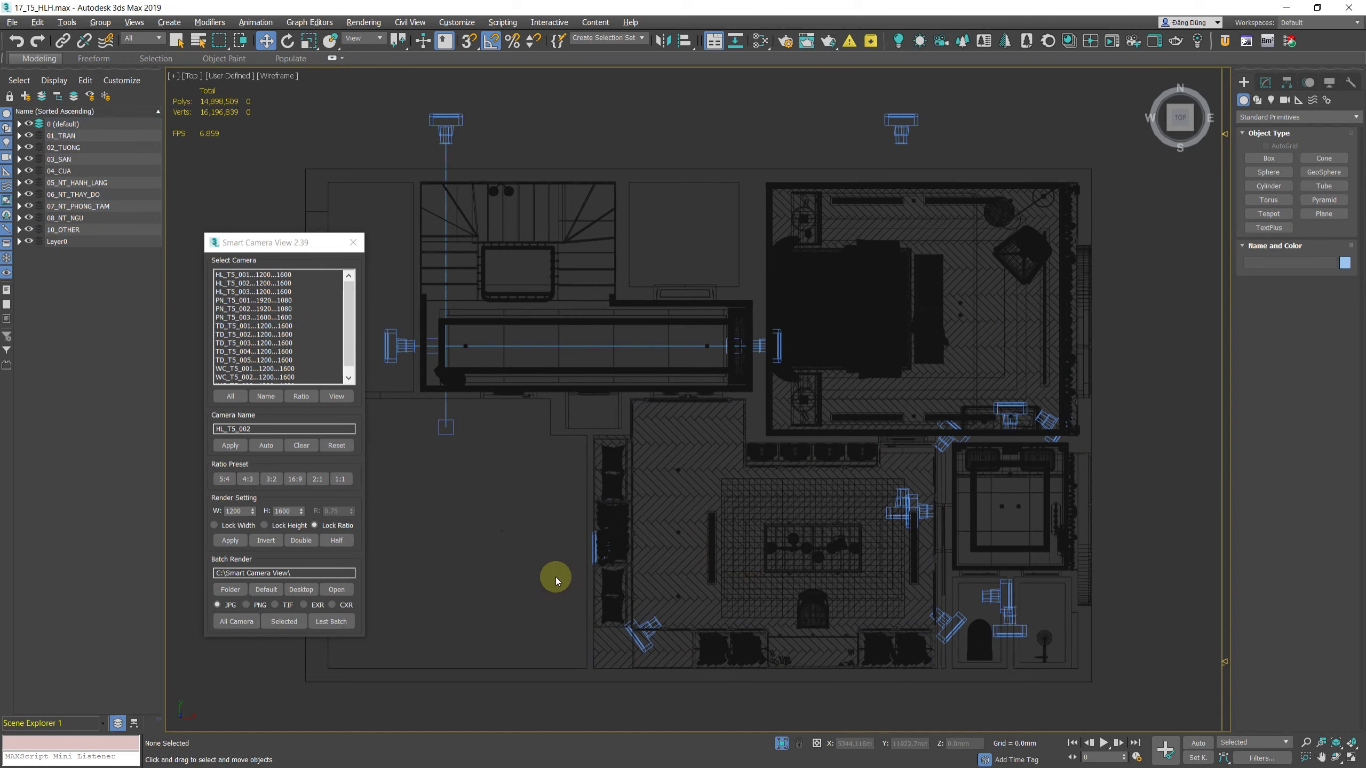
Step: Select cameras HL_T5_001, HL_T5_002 and HL_T5_003 from the script's list one after another together with their targets, and clear the selection
double_click(253, 274)
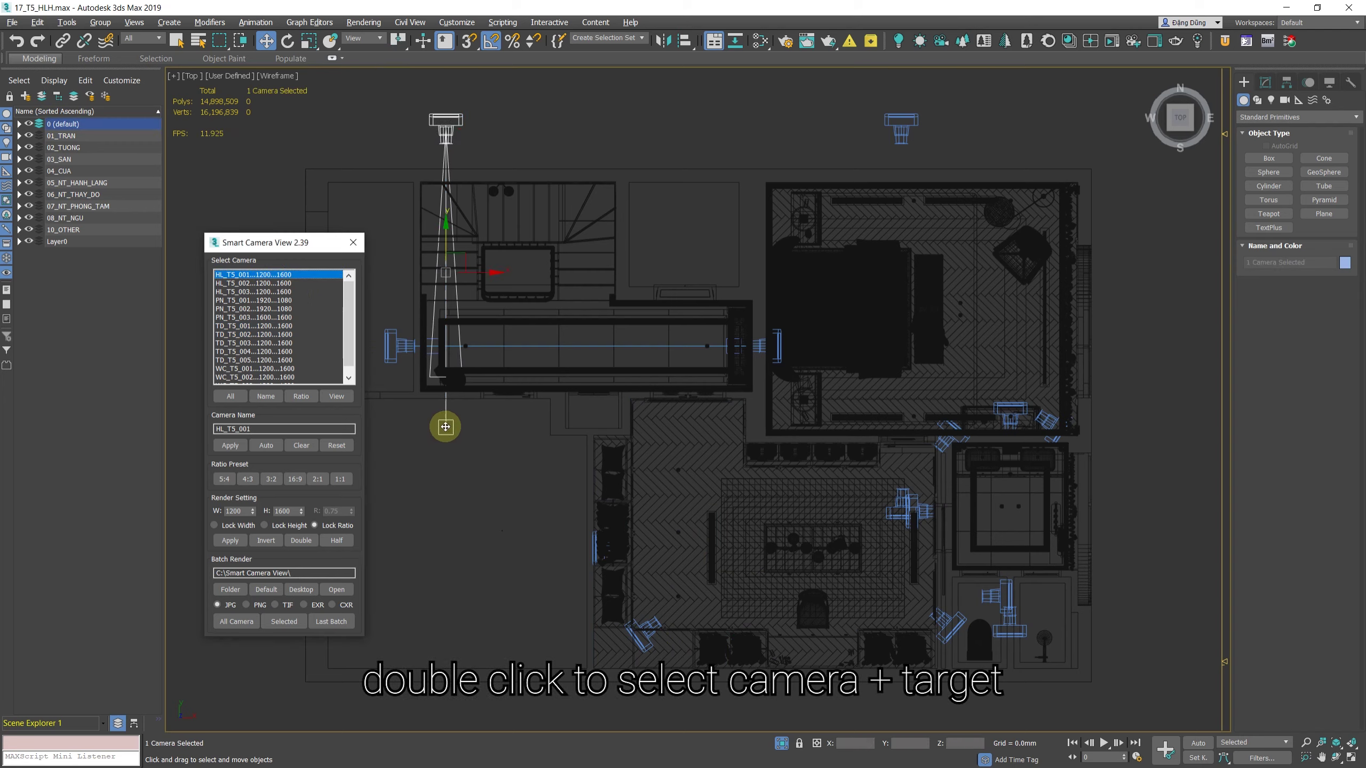
click(497, 463)
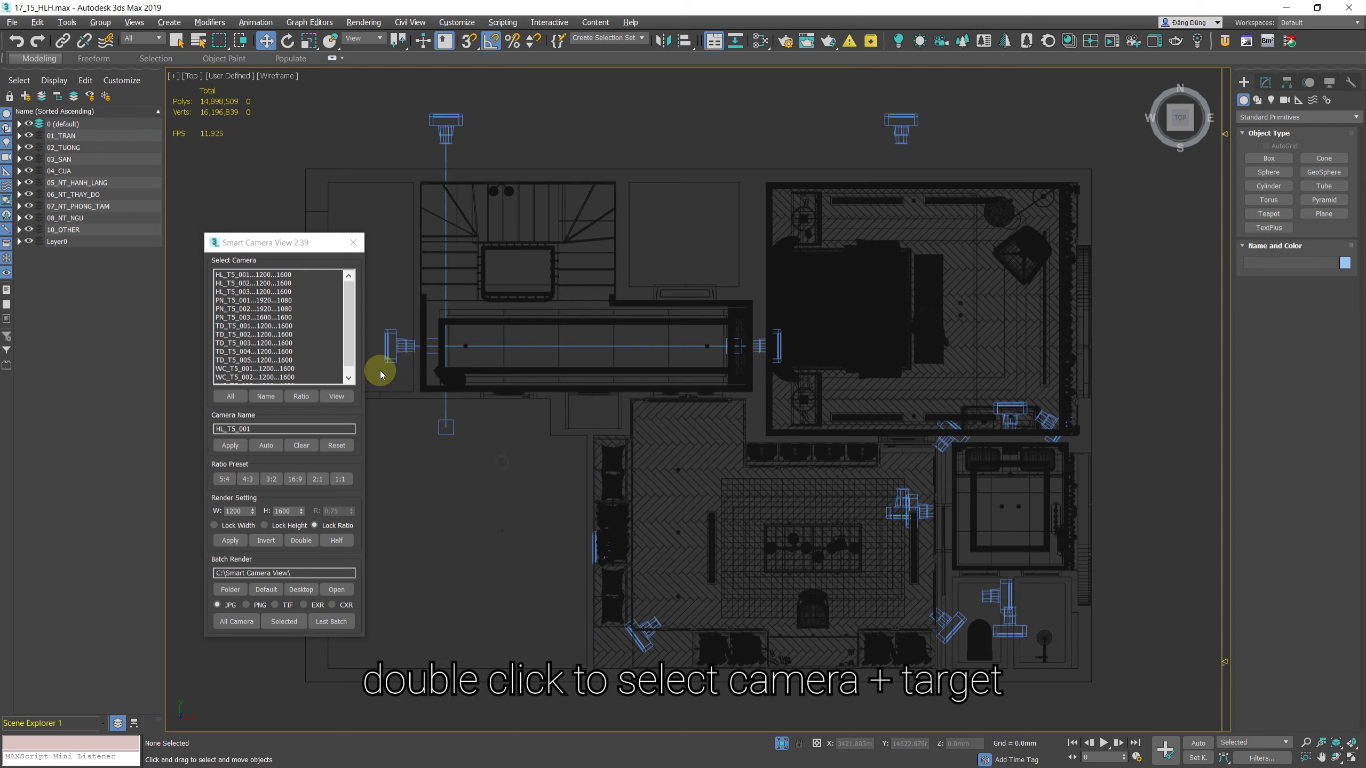
double_click(288, 283)
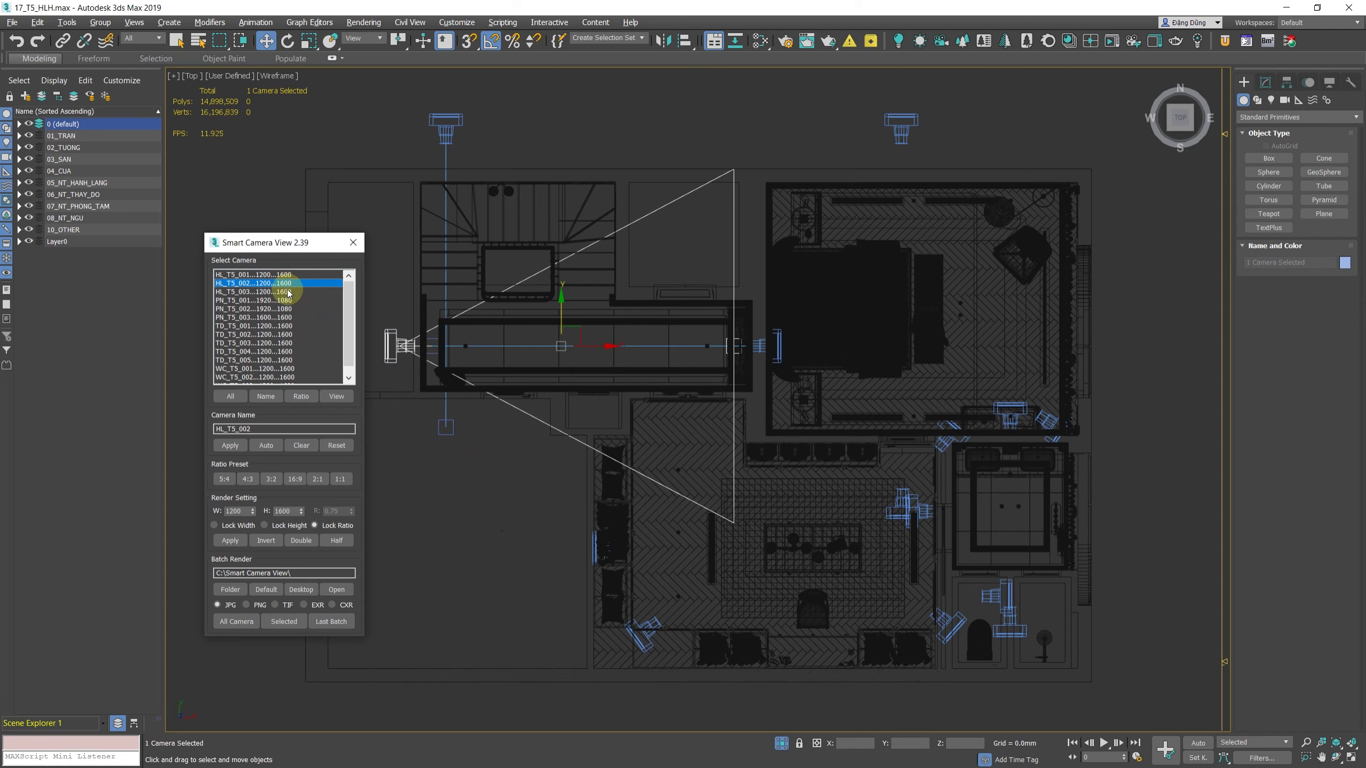
double_click(288, 292)
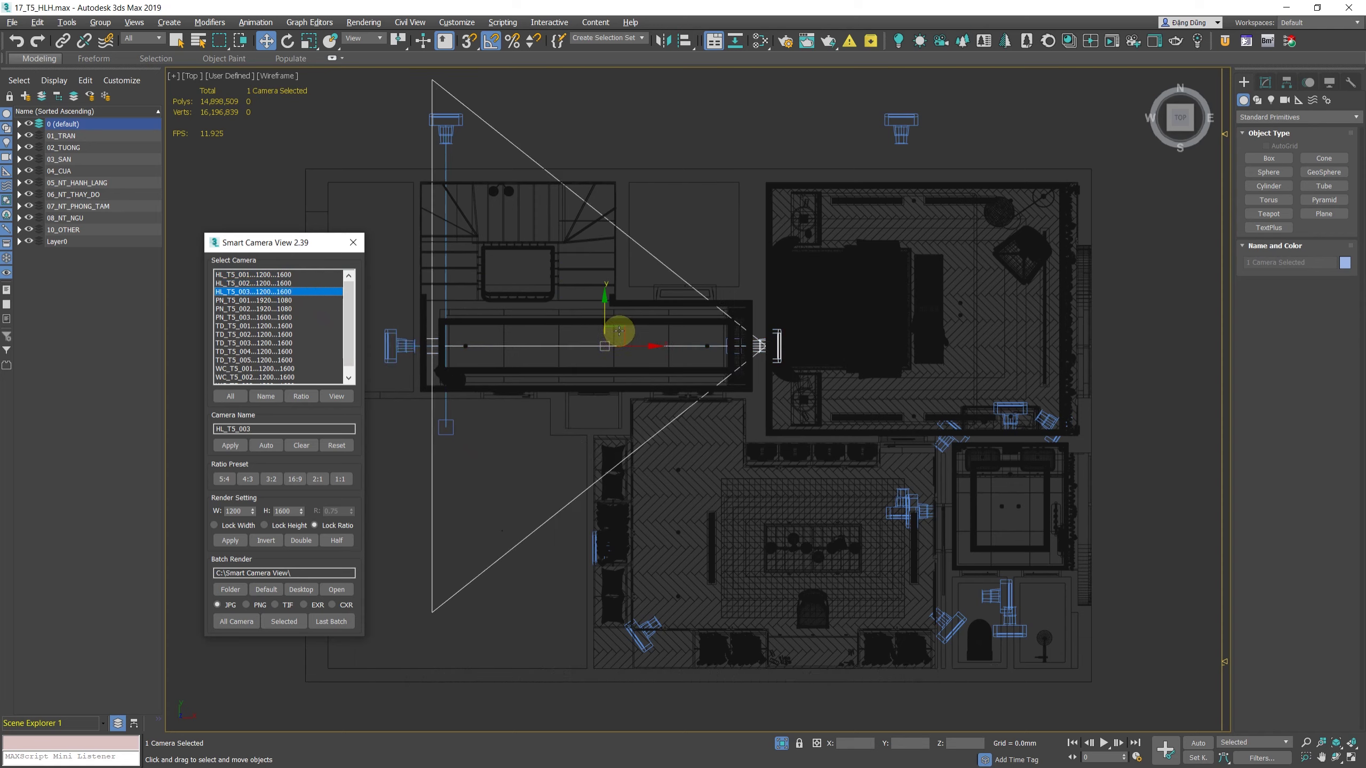
drag(622, 326, 793, 323)
click(573, 498)
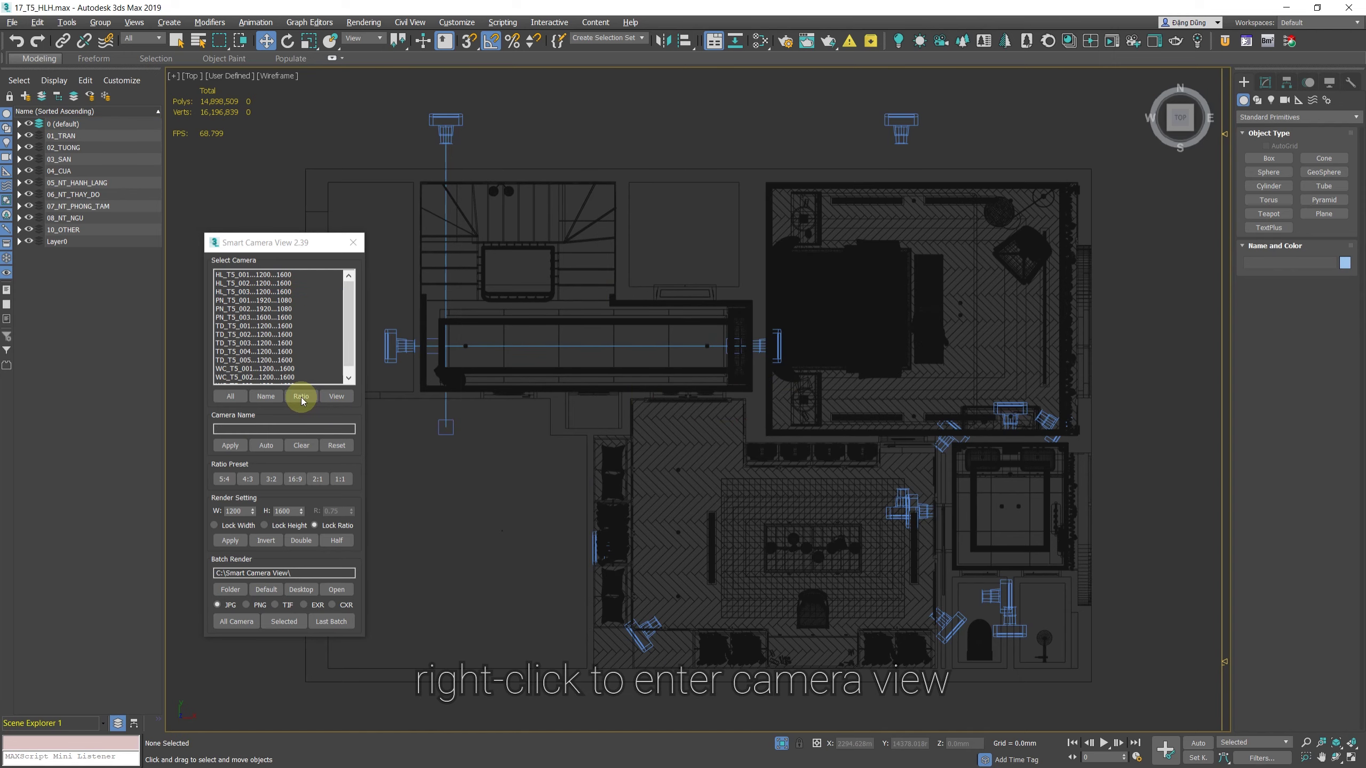
Step: Enter the TD_T5_001 camera view from the script's list and display it with safe frames and default shading
click(241, 327)
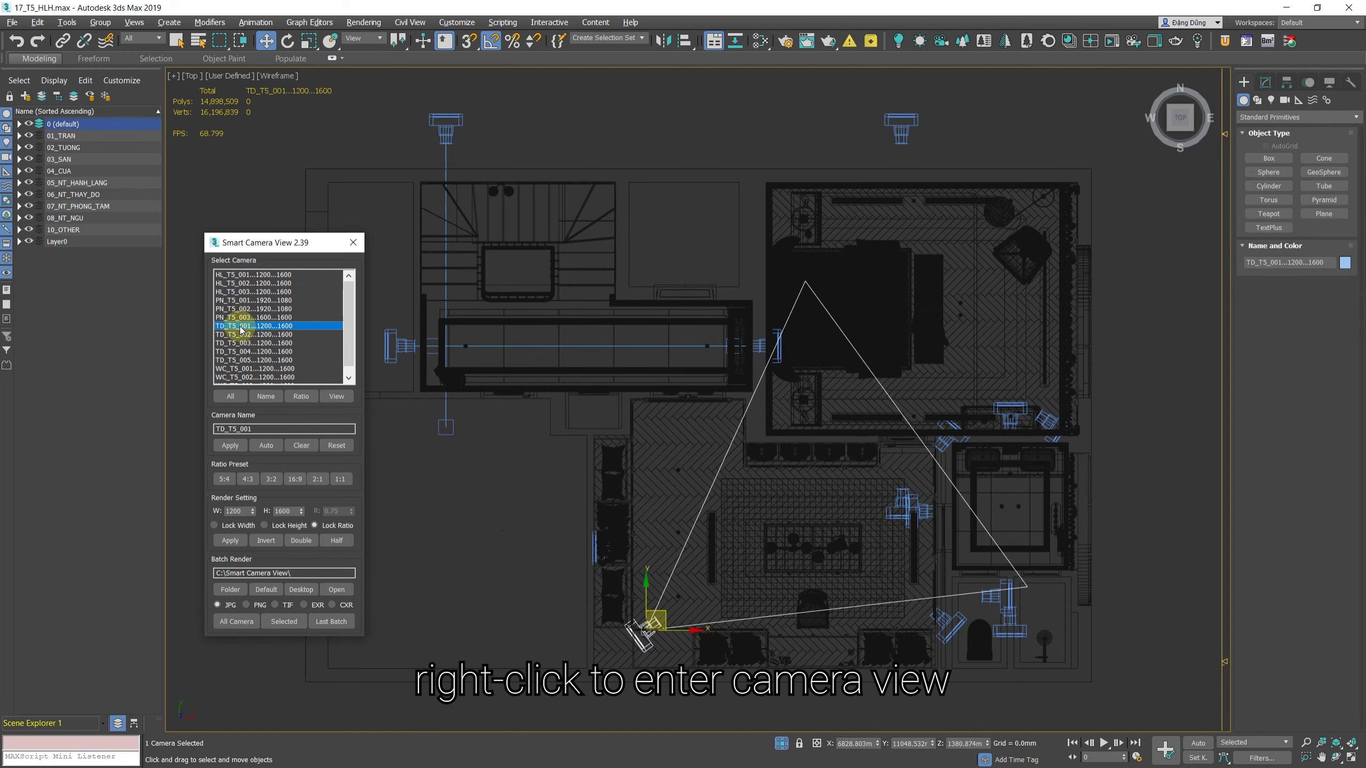
right_click(241, 327)
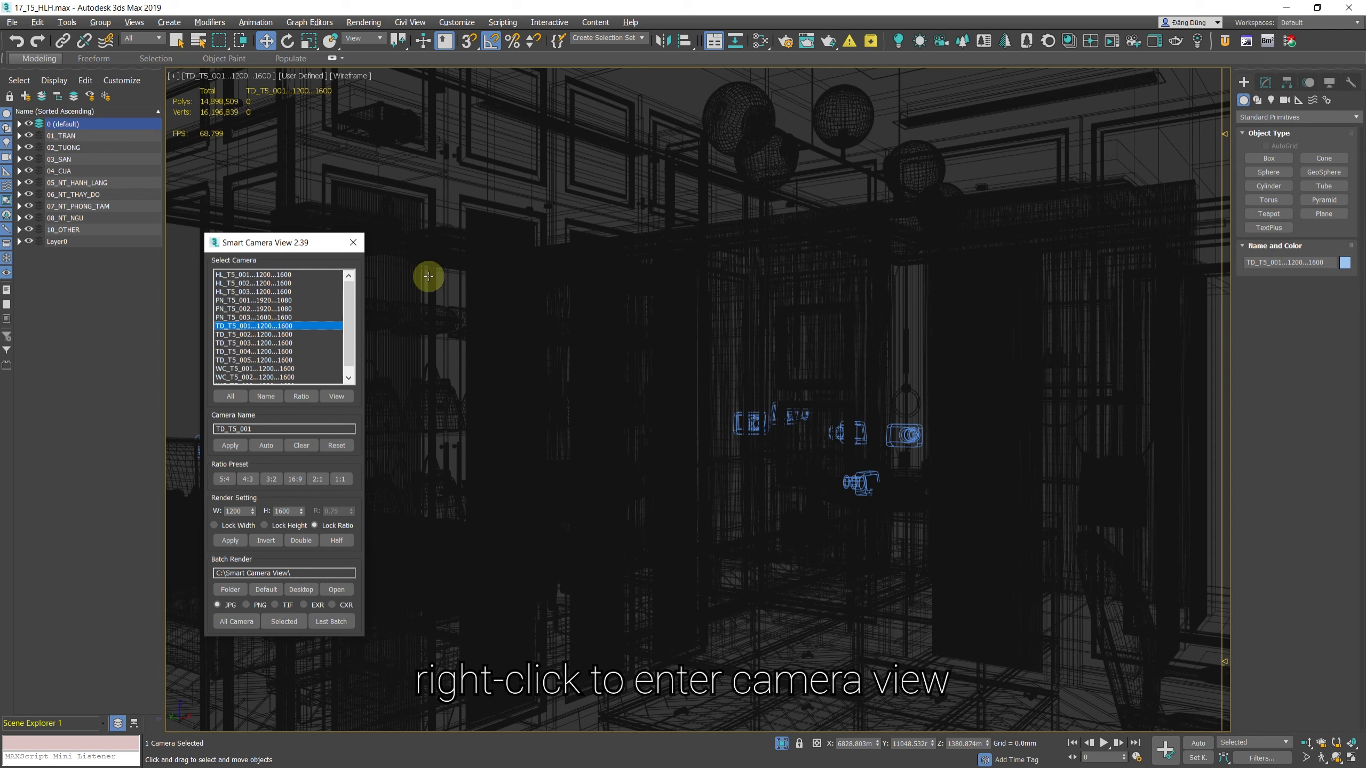
click(676, 93)
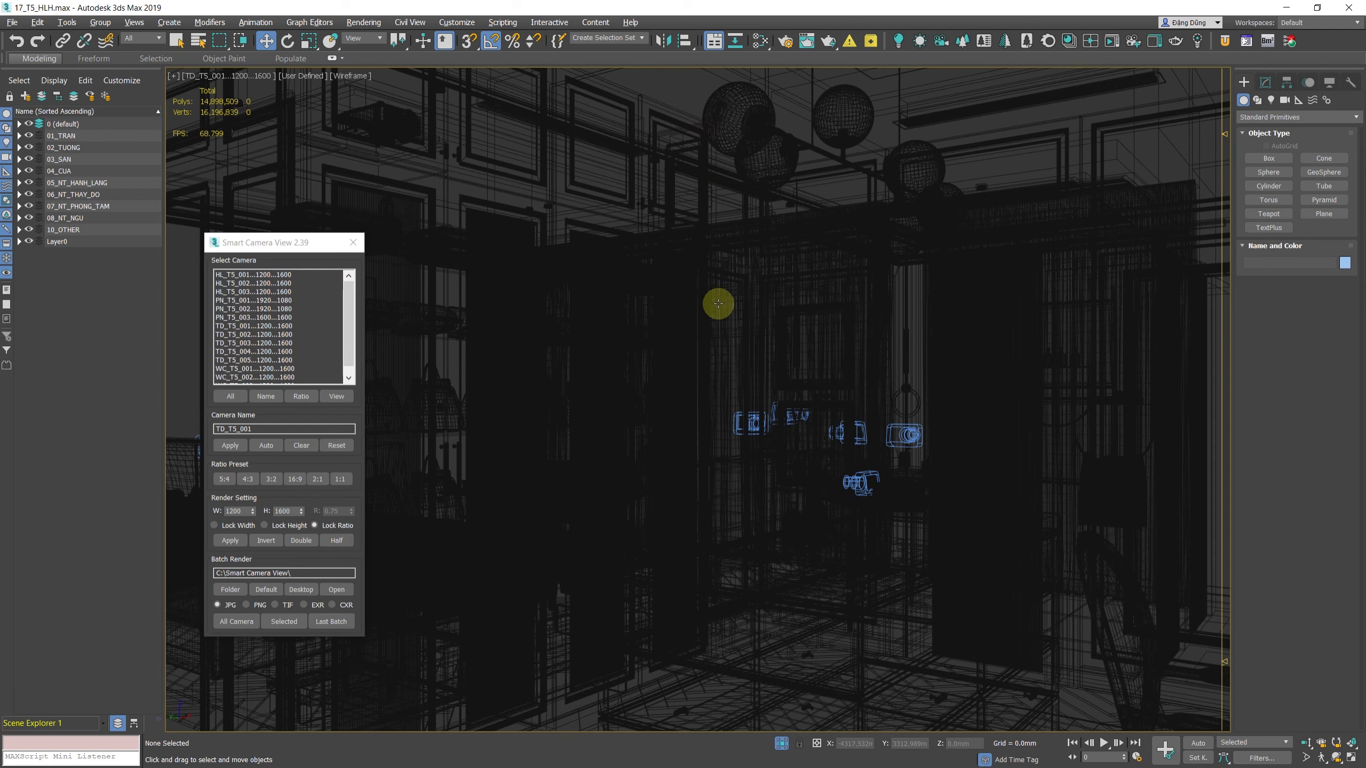
key(shift+f)
key(F3)
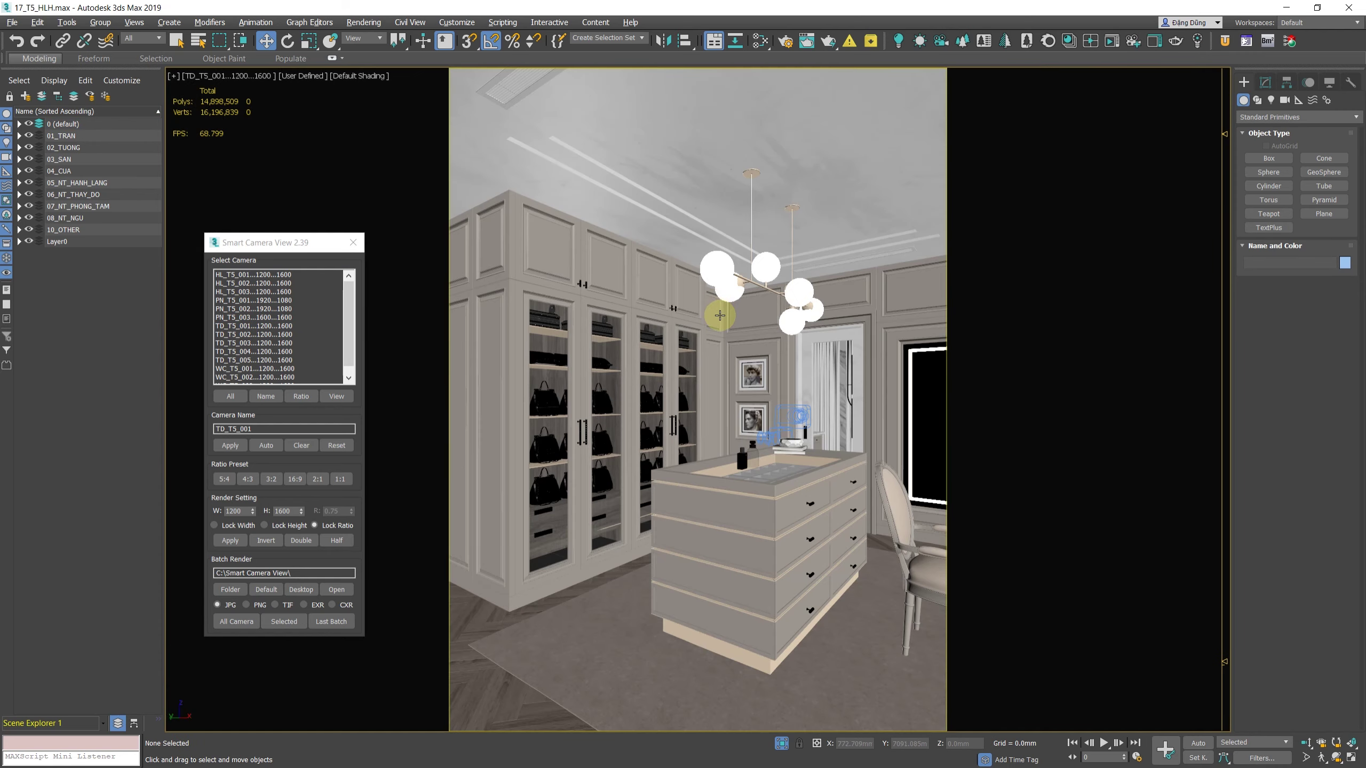
Step: Look through cameras TD_T5_002 to TD_T5_005 in the viewport, and return to TD_T5_003
click(245, 335)
click(247, 343)
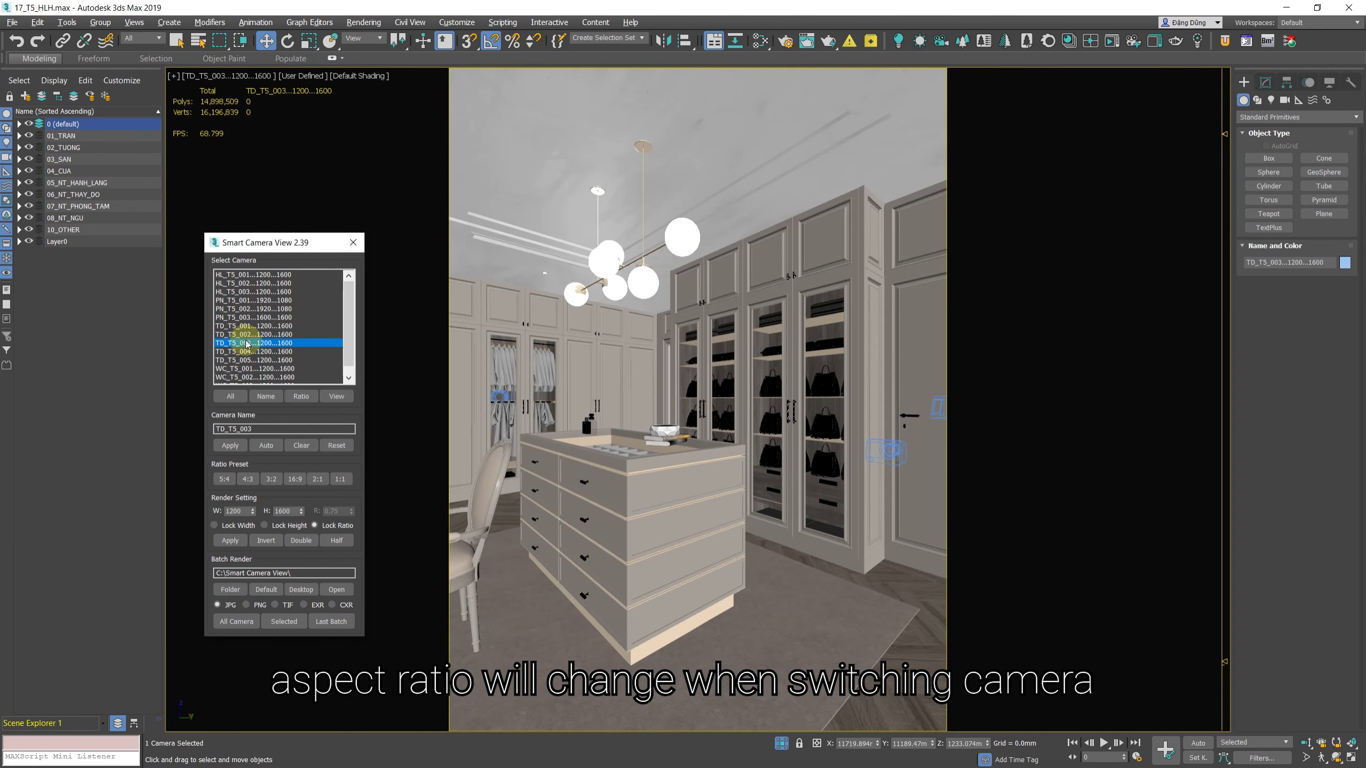
click(250, 352)
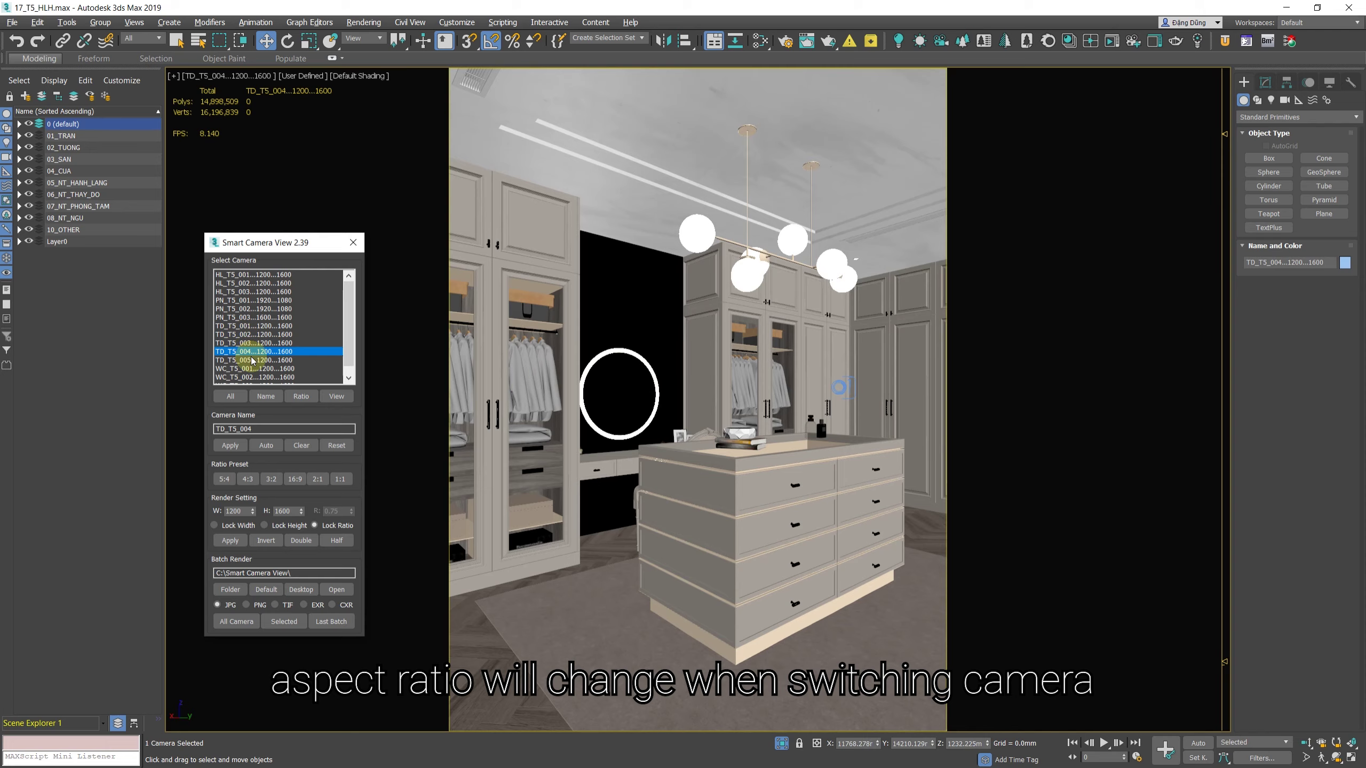
click(253, 361)
click(255, 347)
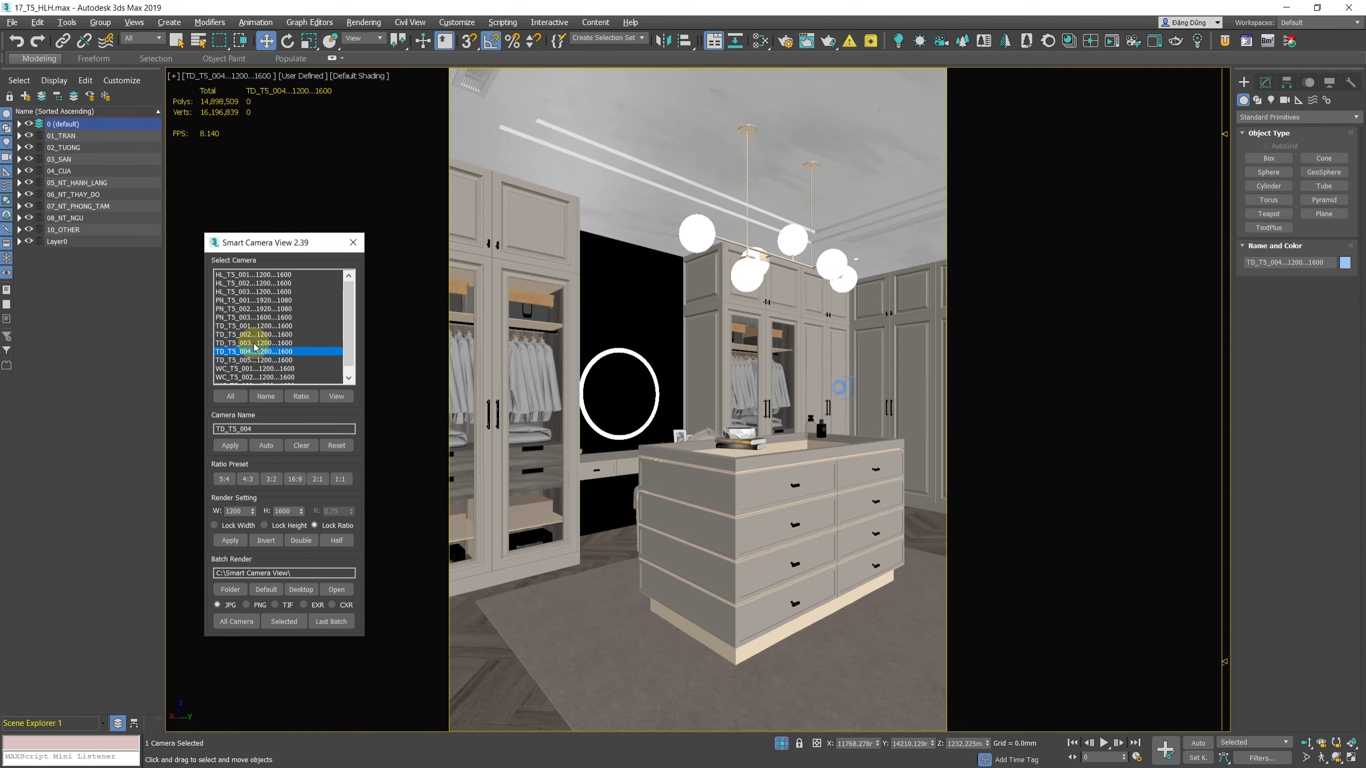
click(255, 343)
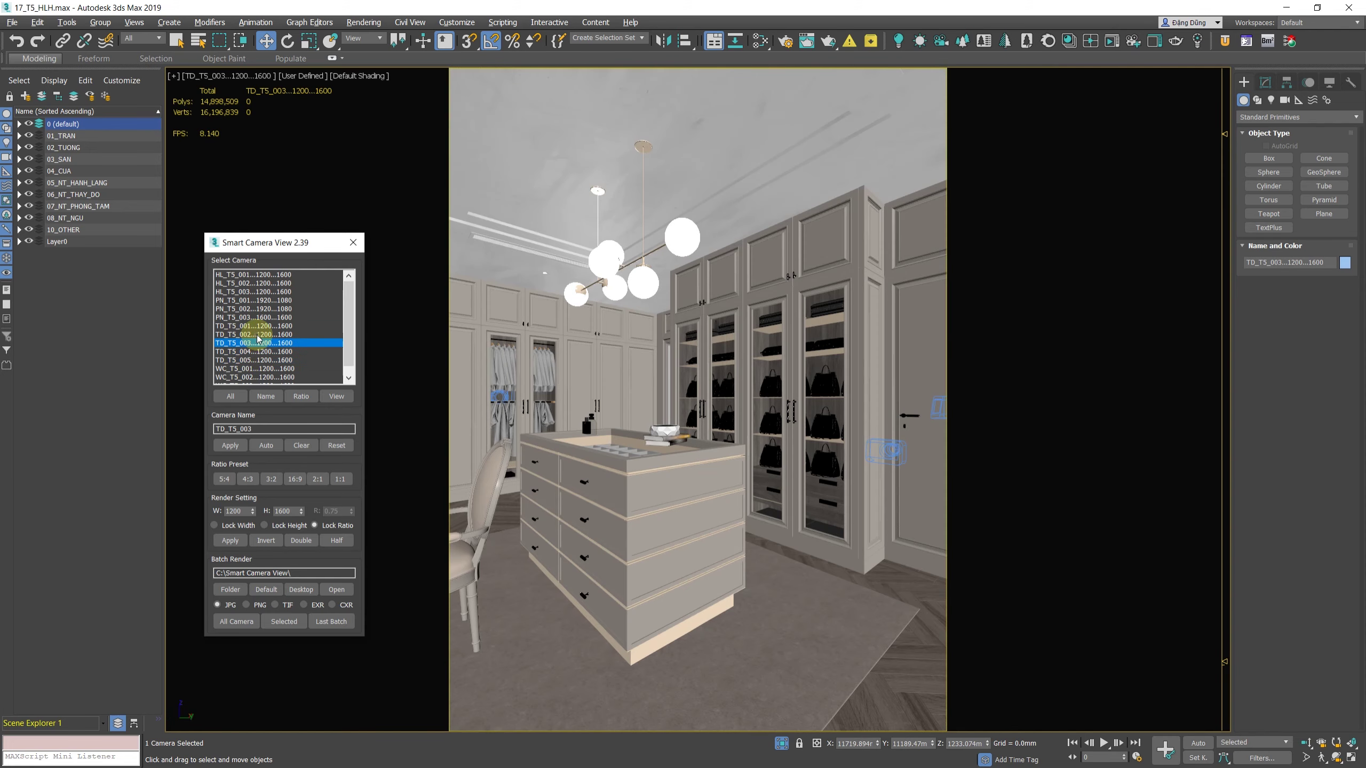
Step: Switch the view back to camera TD_T5_001 and select all cameras sharing its name prefix
click(264, 334)
click(269, 326)
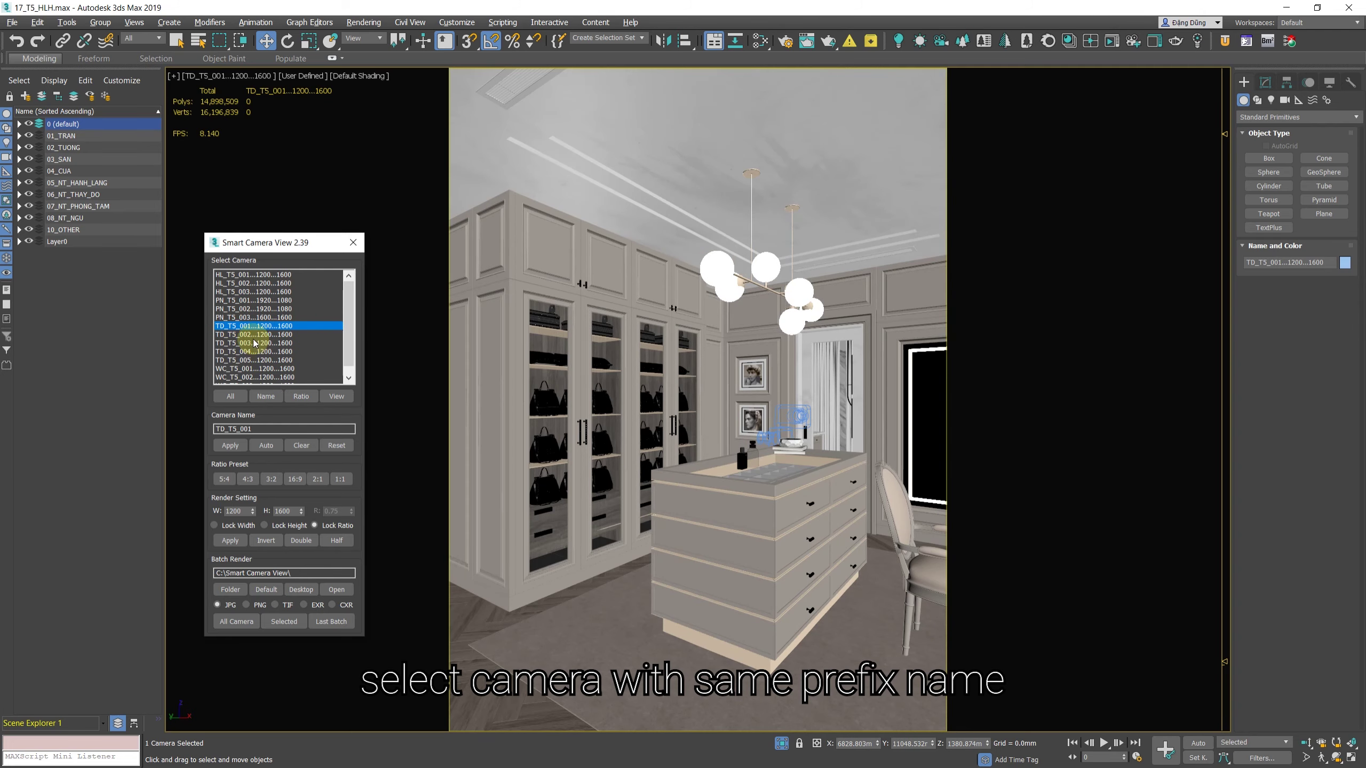
click(267, 398)
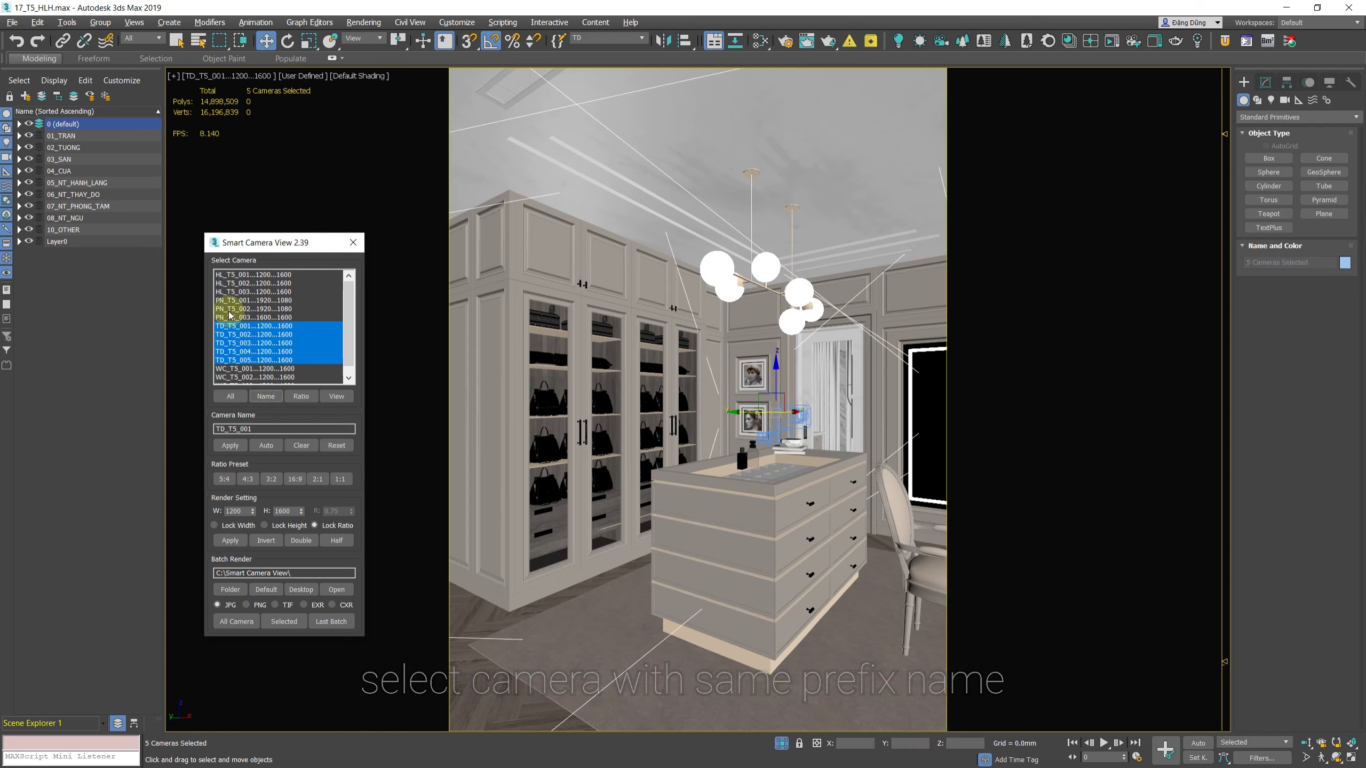
Step: Select all cameras with the same aspect ratio as PN_T5_002, and do the same for WC_T5_001
click(281, 310)
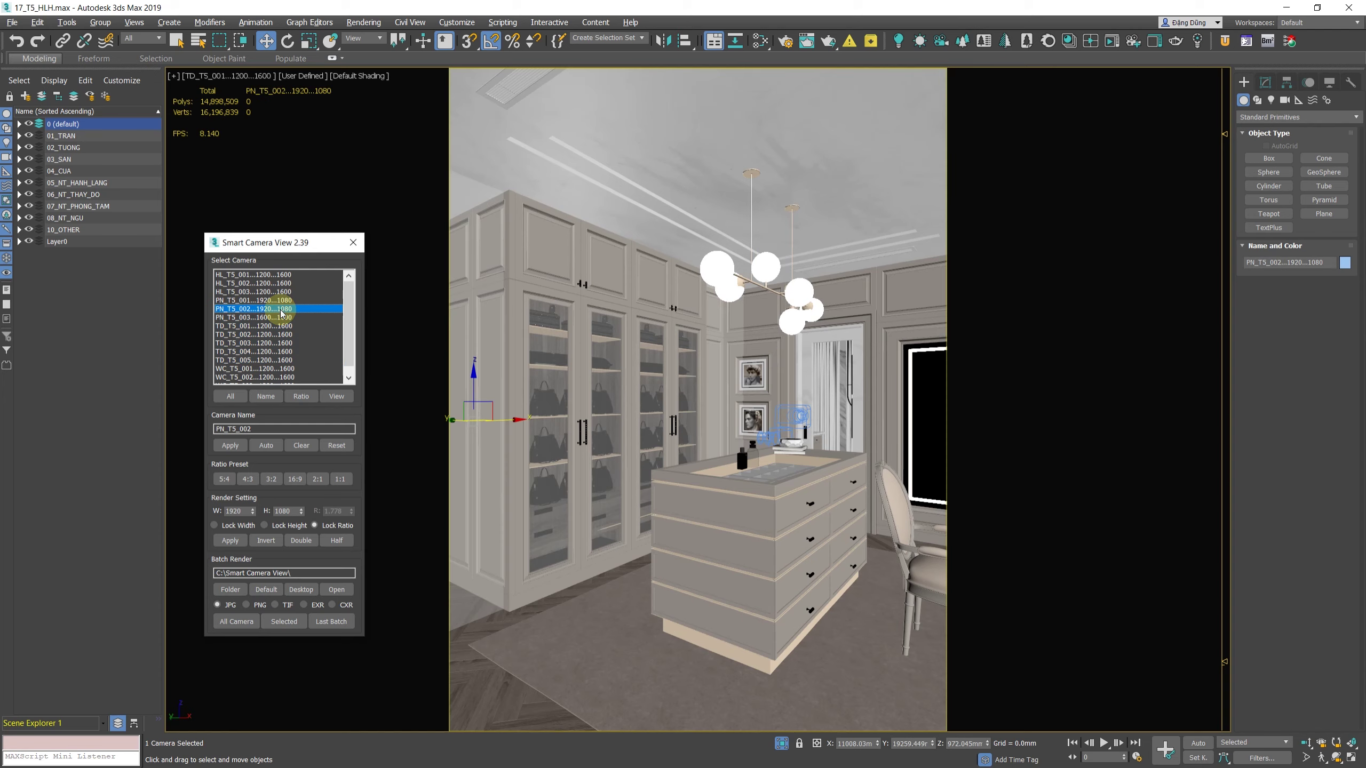
click(295, 397)
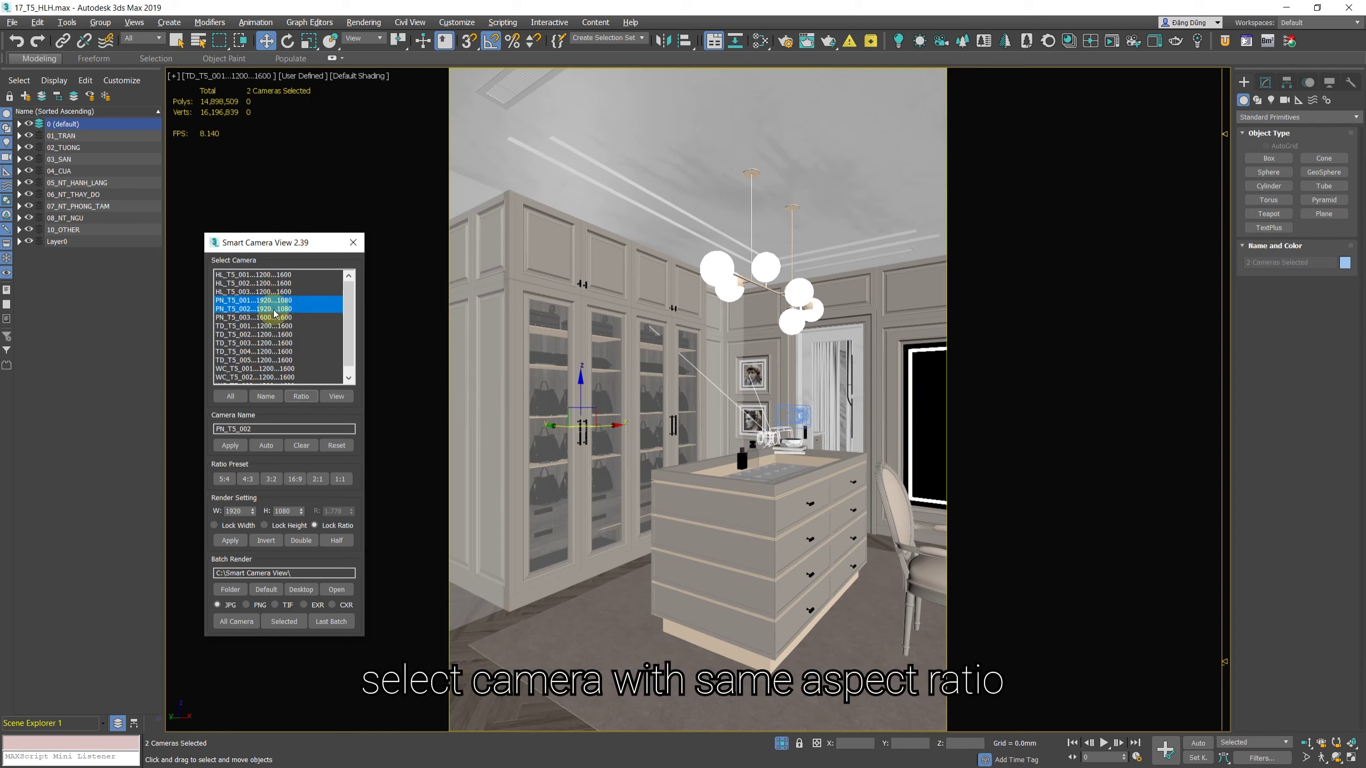
click(274, 369)
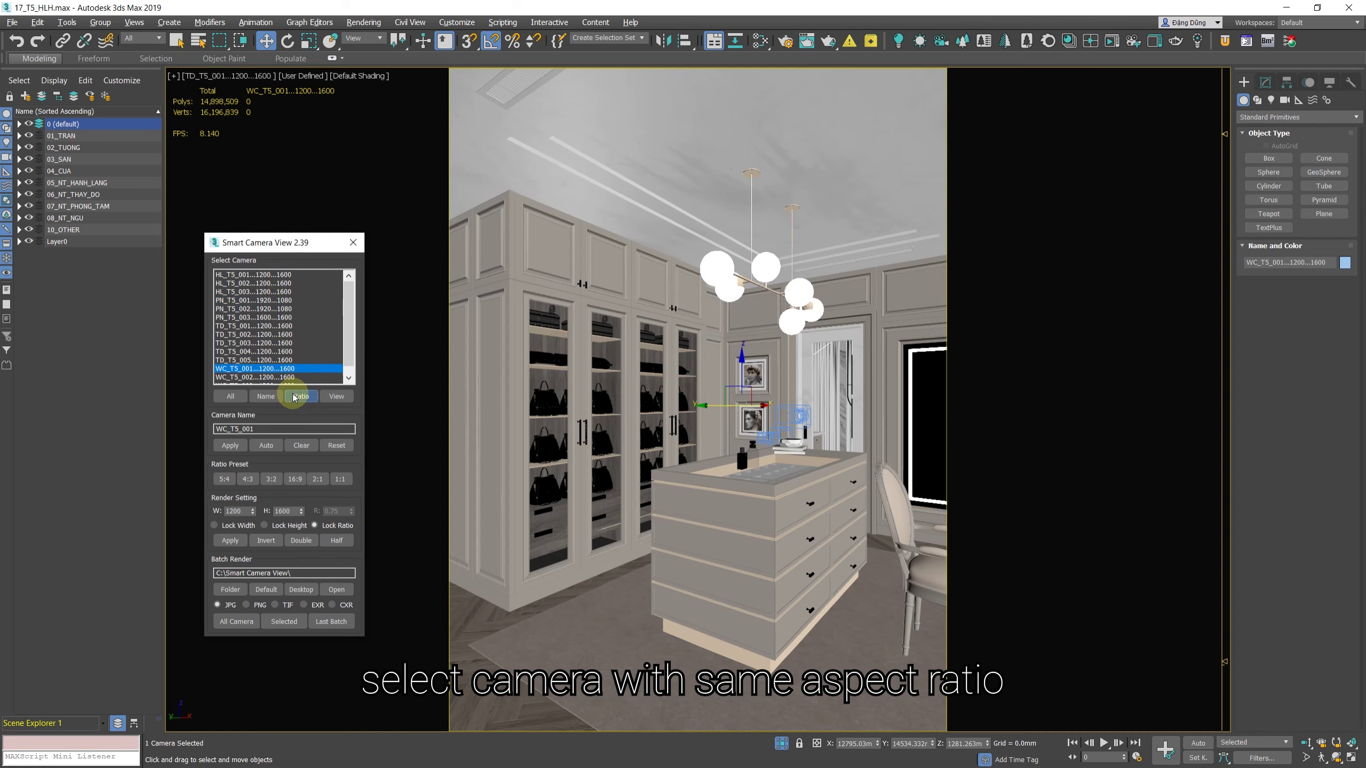
click(295, 397)
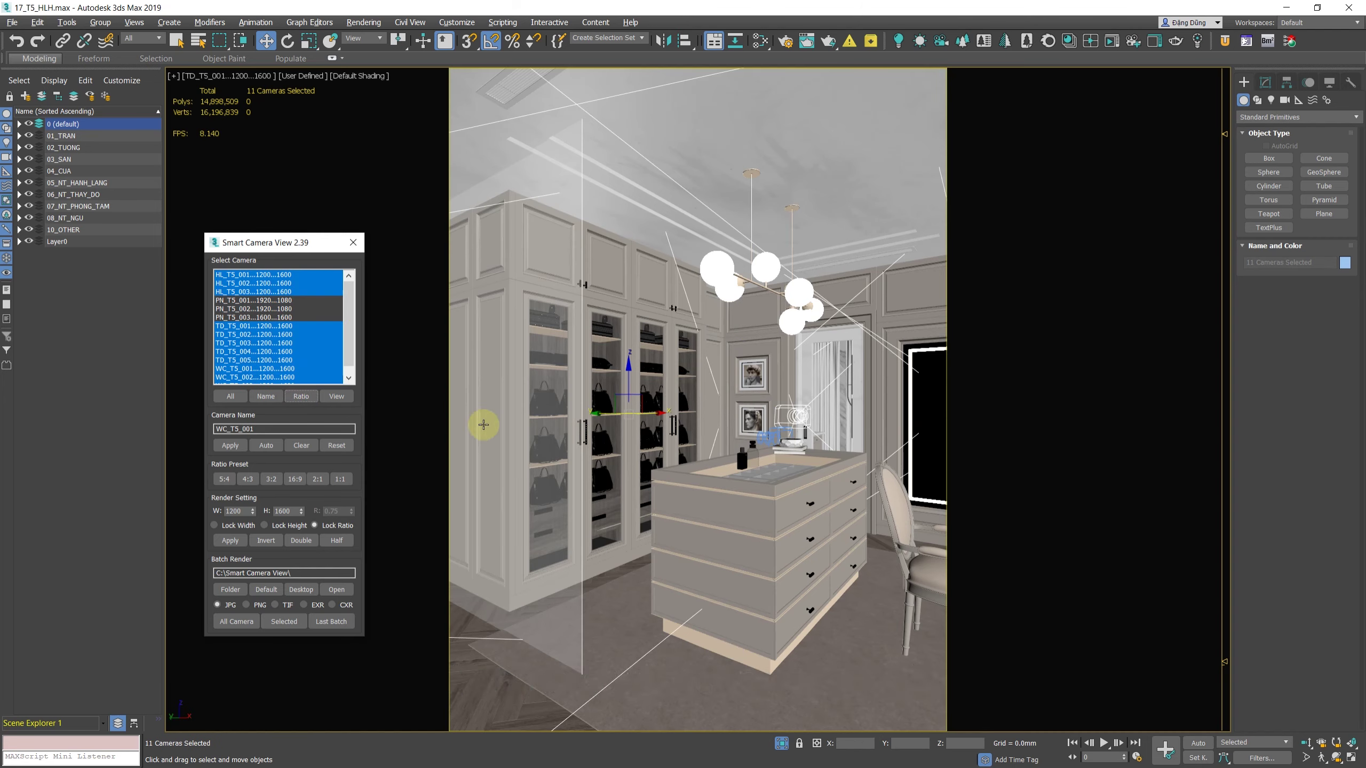
Step: Clear the camera selection and select the camera associated with the active view
click(486, 652)
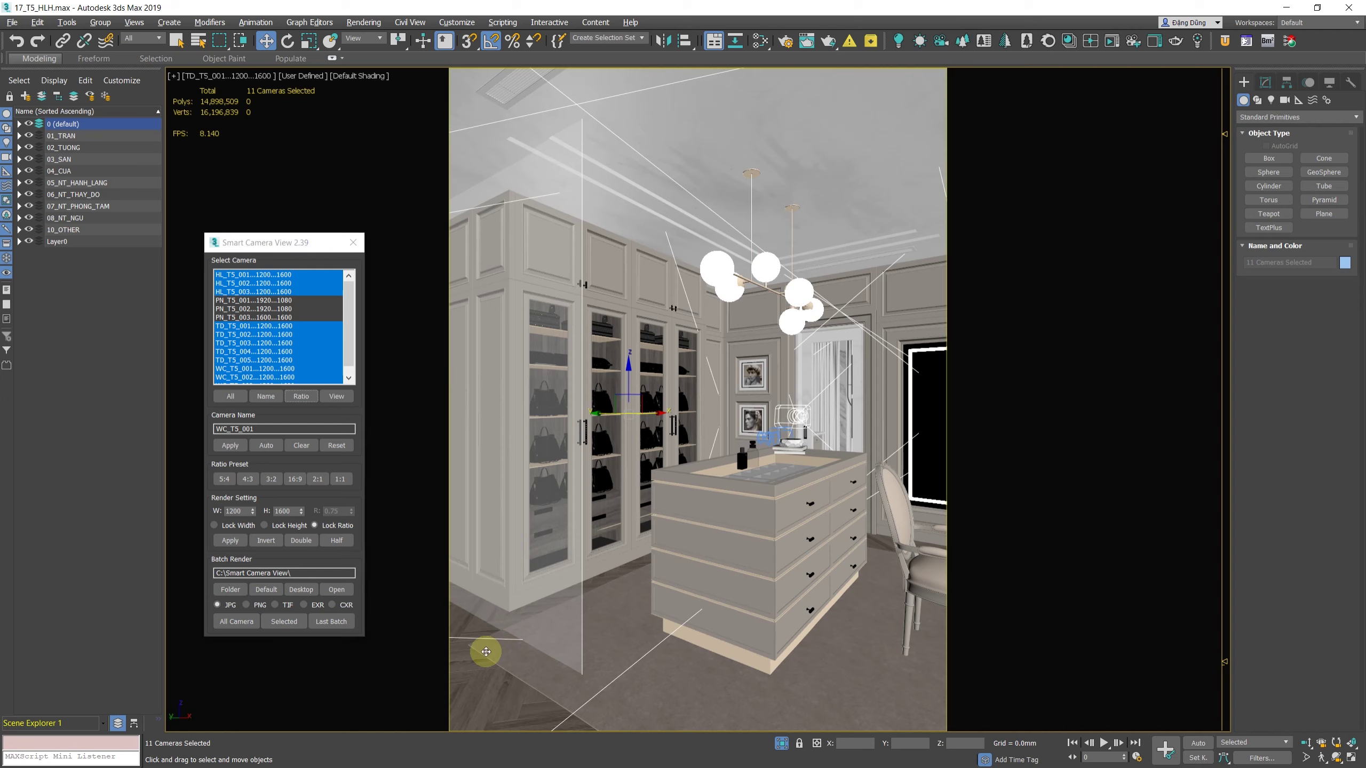
click(558, 662)
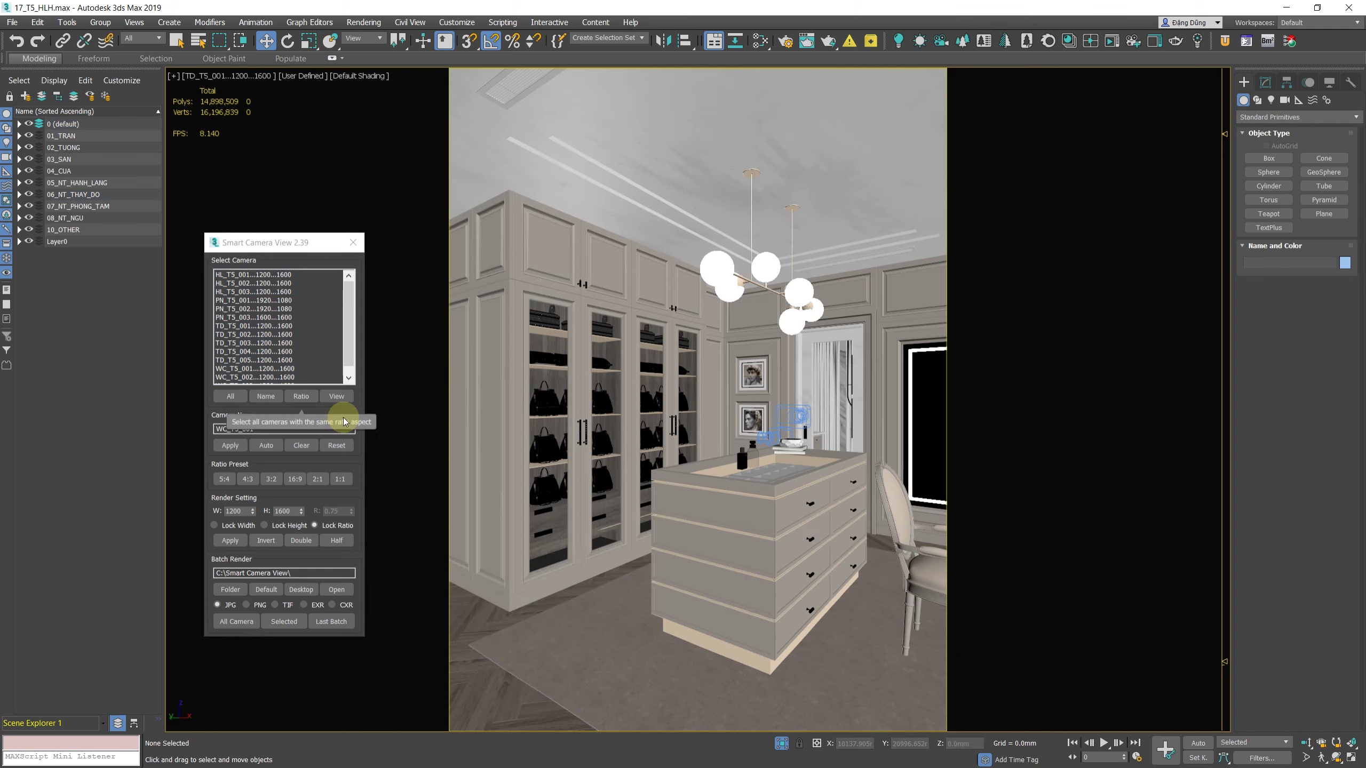
click(339, 396)
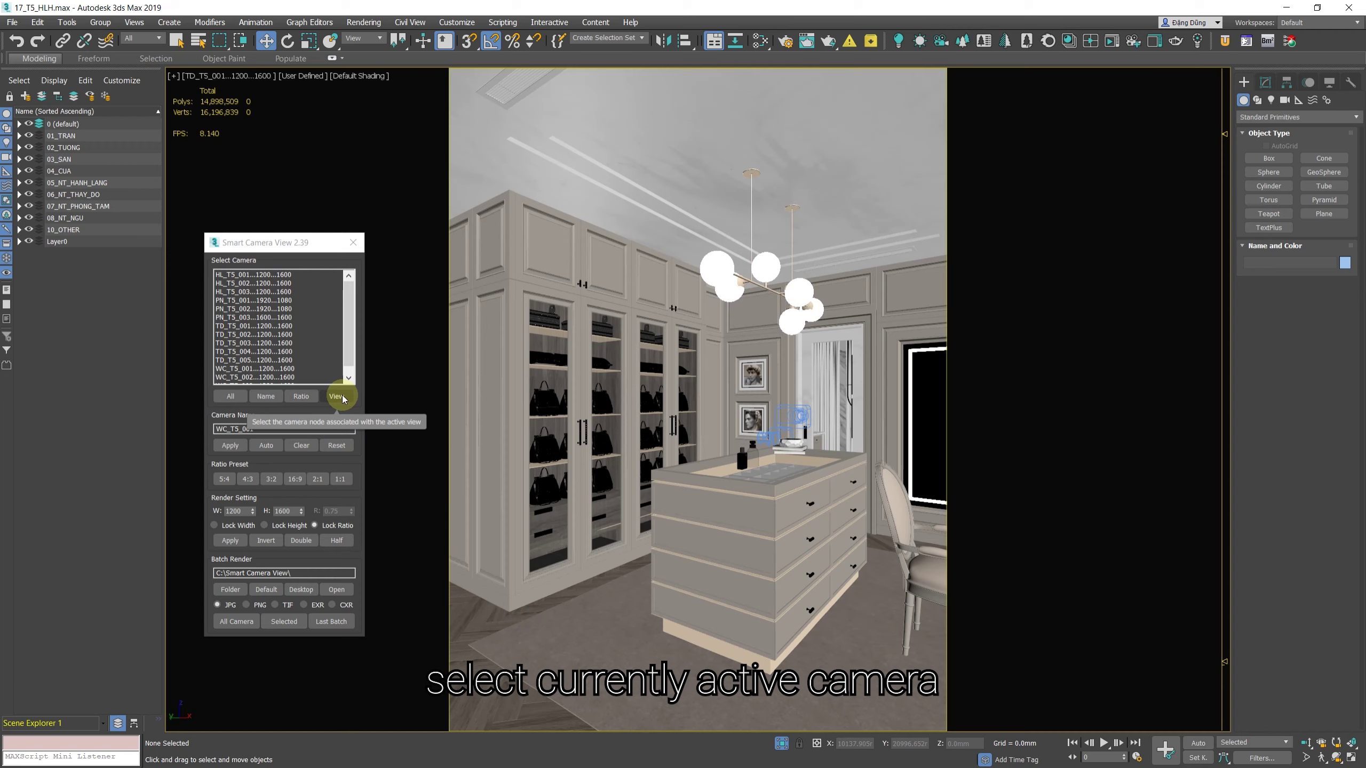
Step: Select the camera associated with the active view while TD_T5_001 is shown, and do the same with TD_T5_002 shown
click(338, 396)
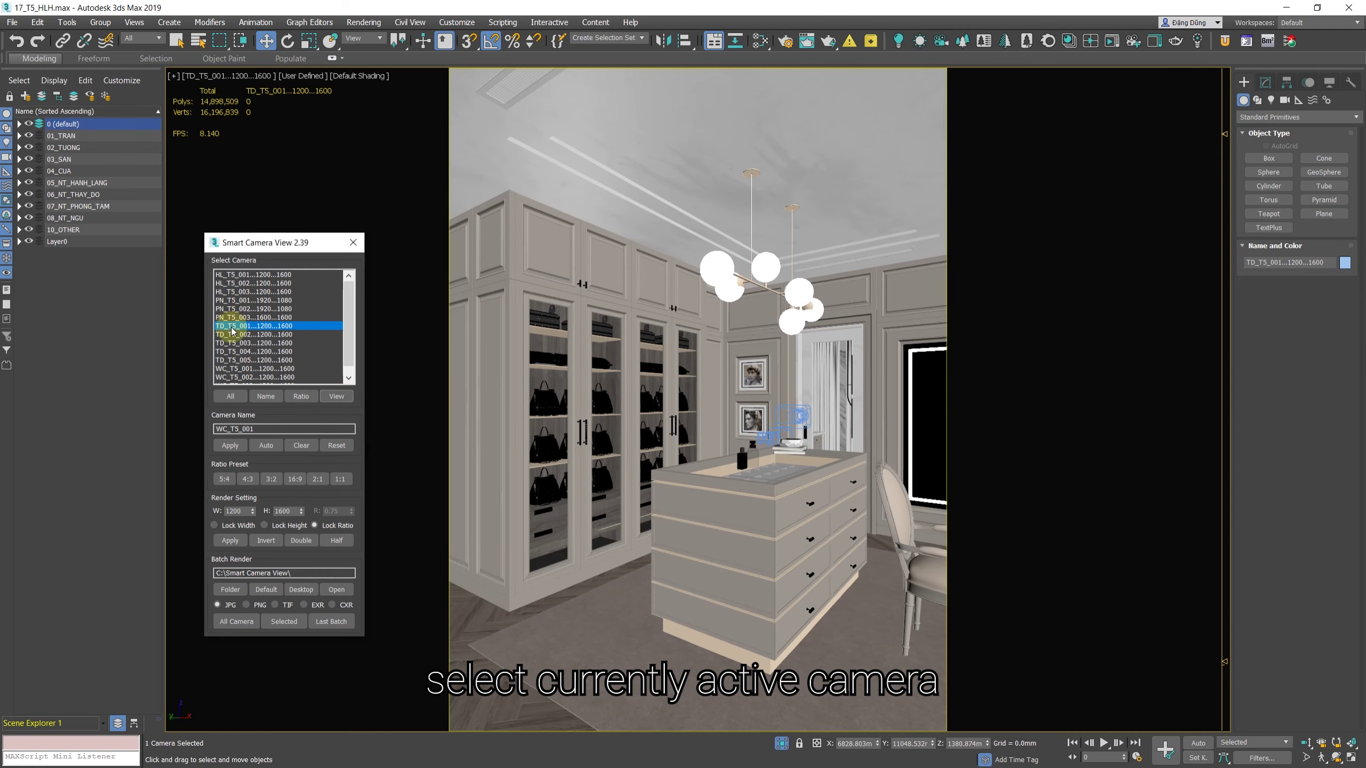
click(272, 334)
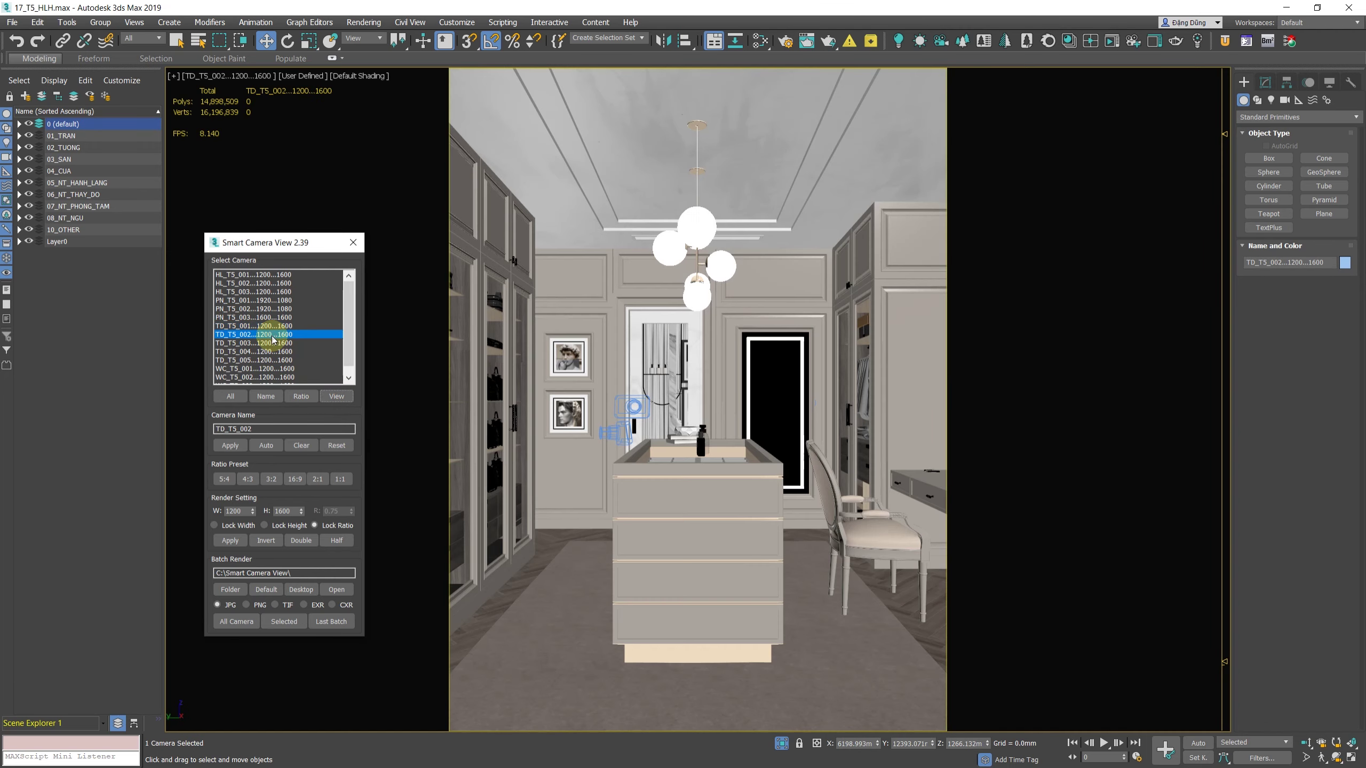
click(576, 422)
key(ctrl+d)
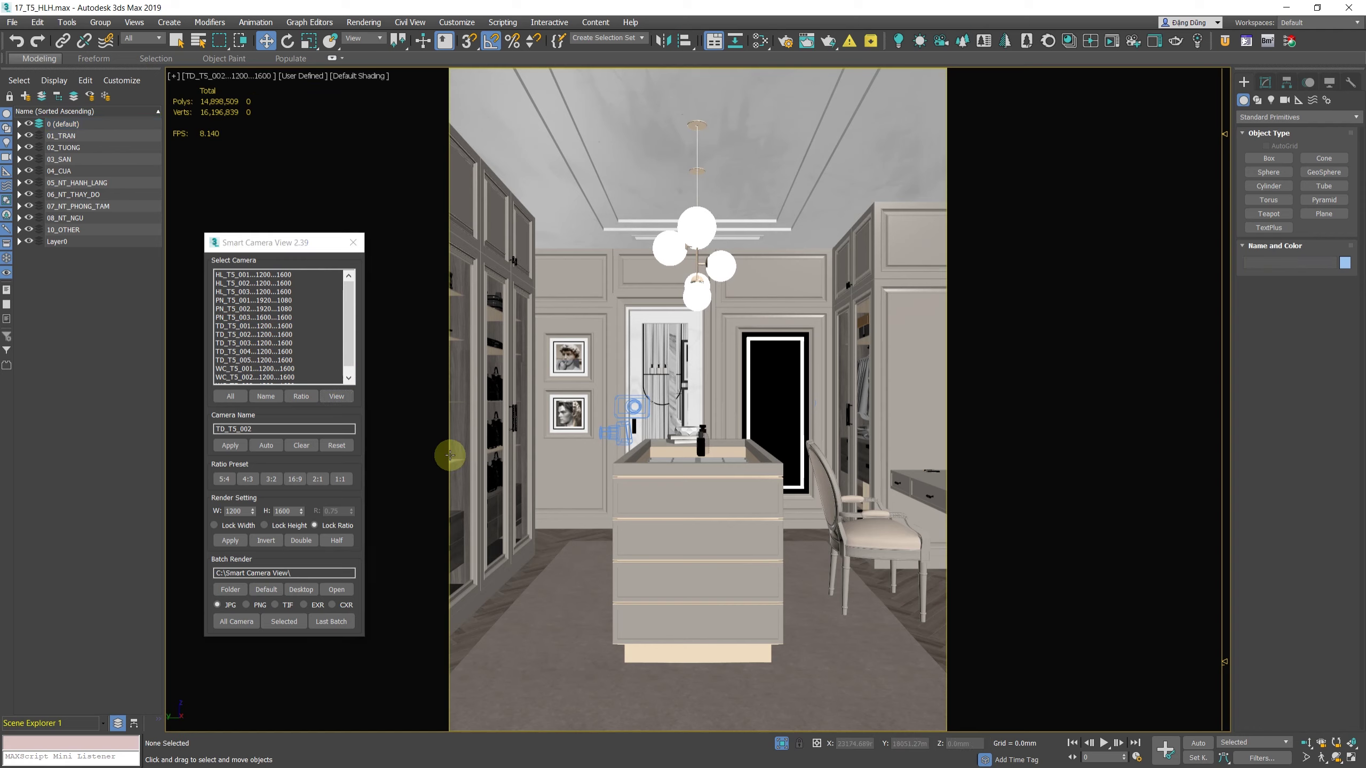
click(338, 396)
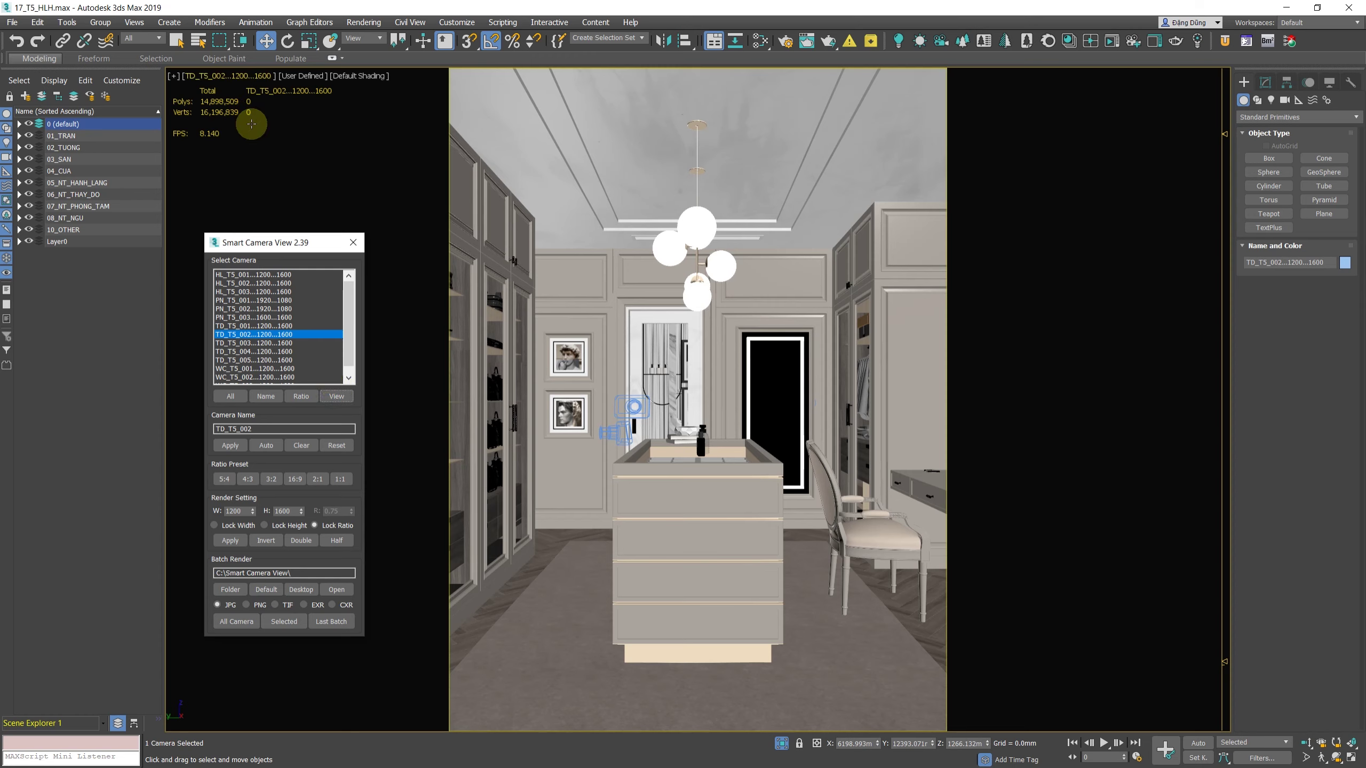
Step: Automatically rename all cameras in the scene with the current file name, 17_T5_HLH, as prefix
click(642, 327)
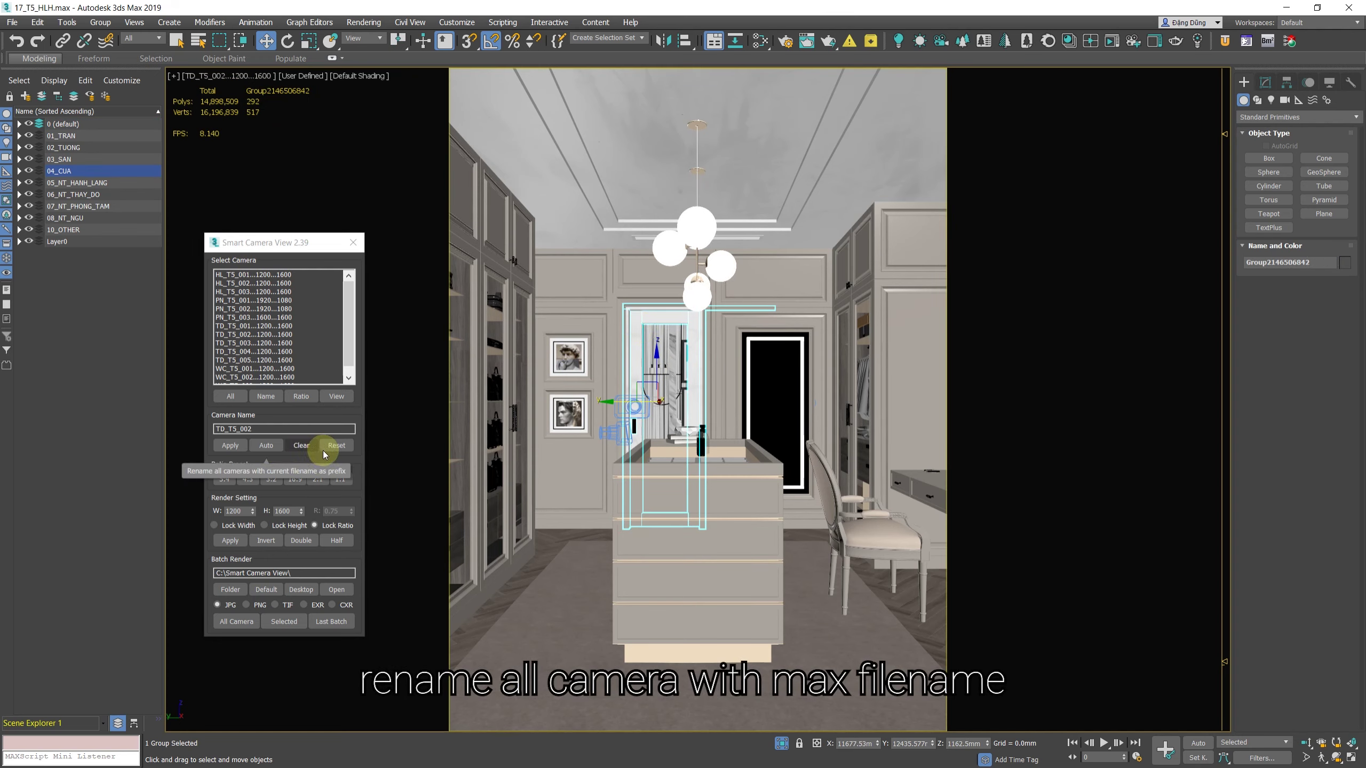
click(269, 446)
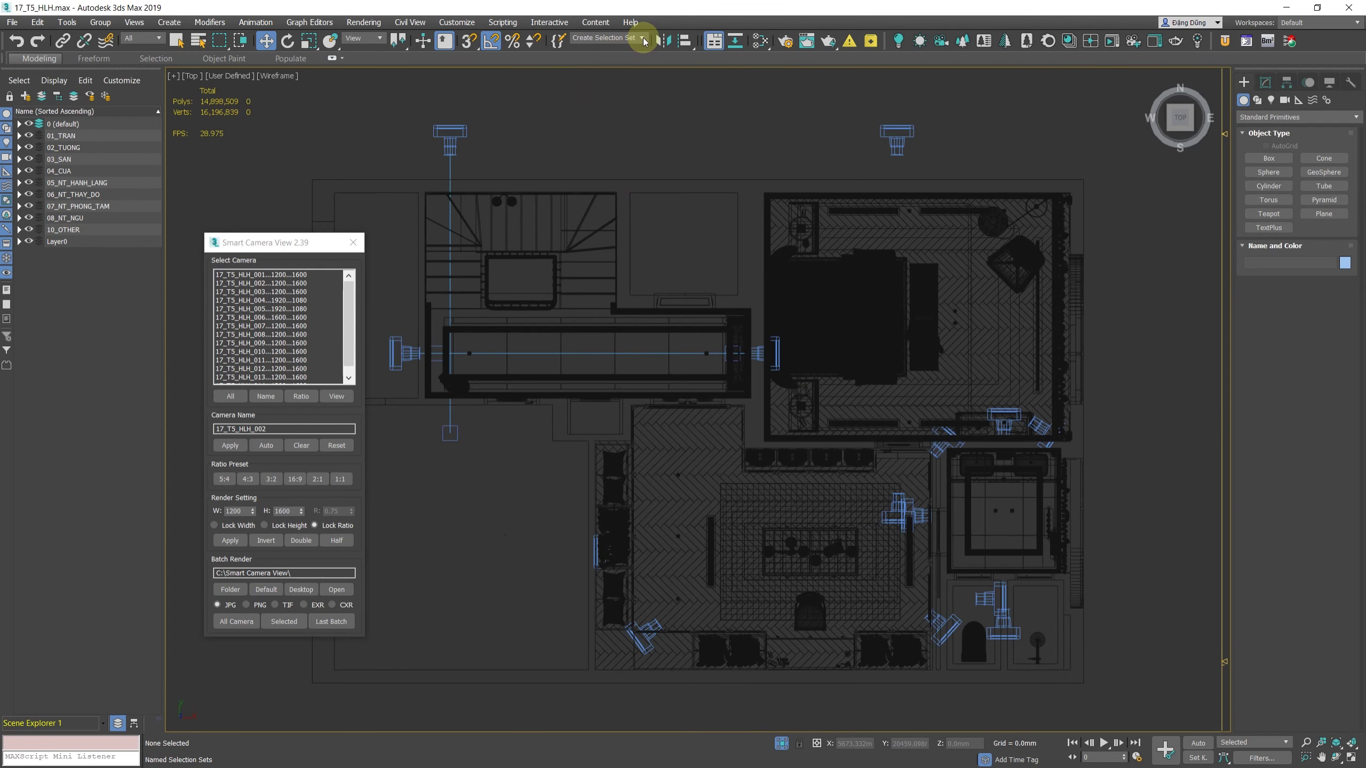
Step: Select the cameras in the HL selection set and rename them with the prefix hl
click(640, 39)
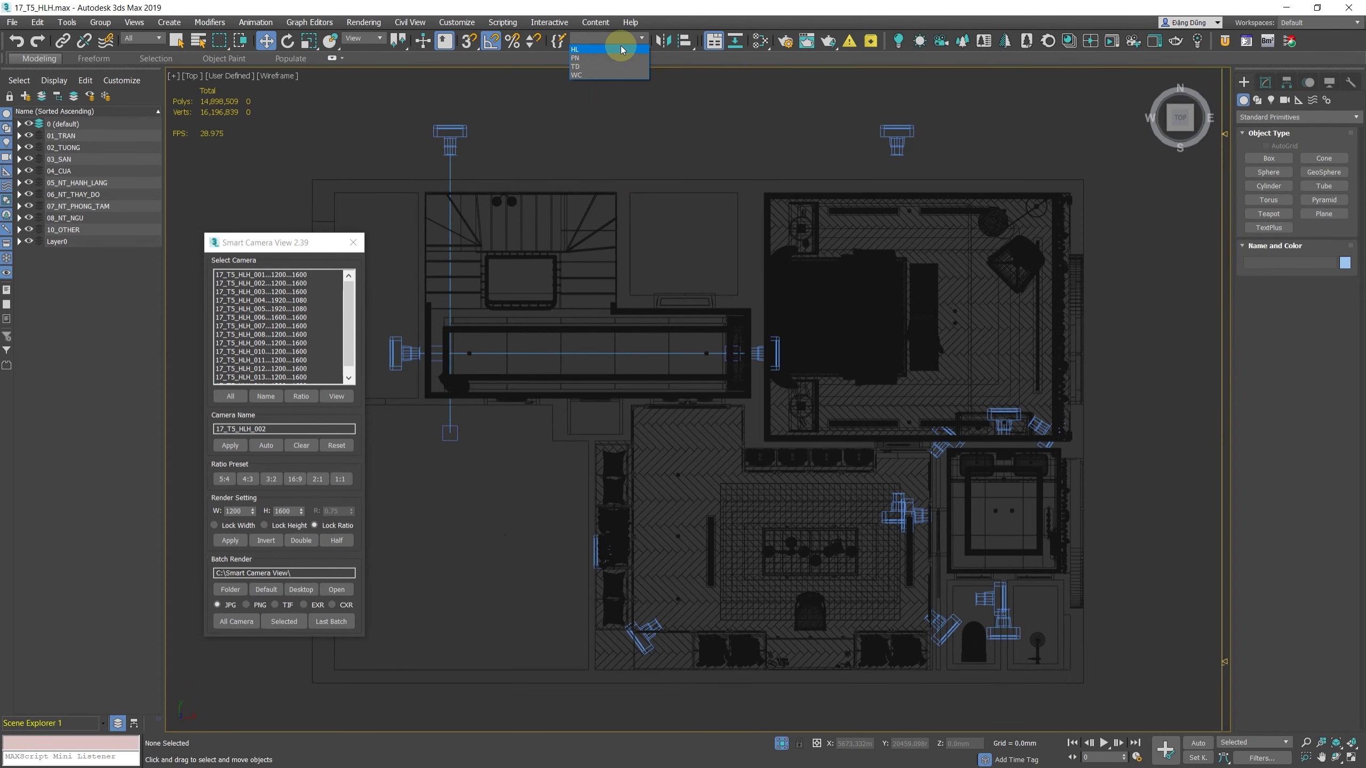
click(622, 50)
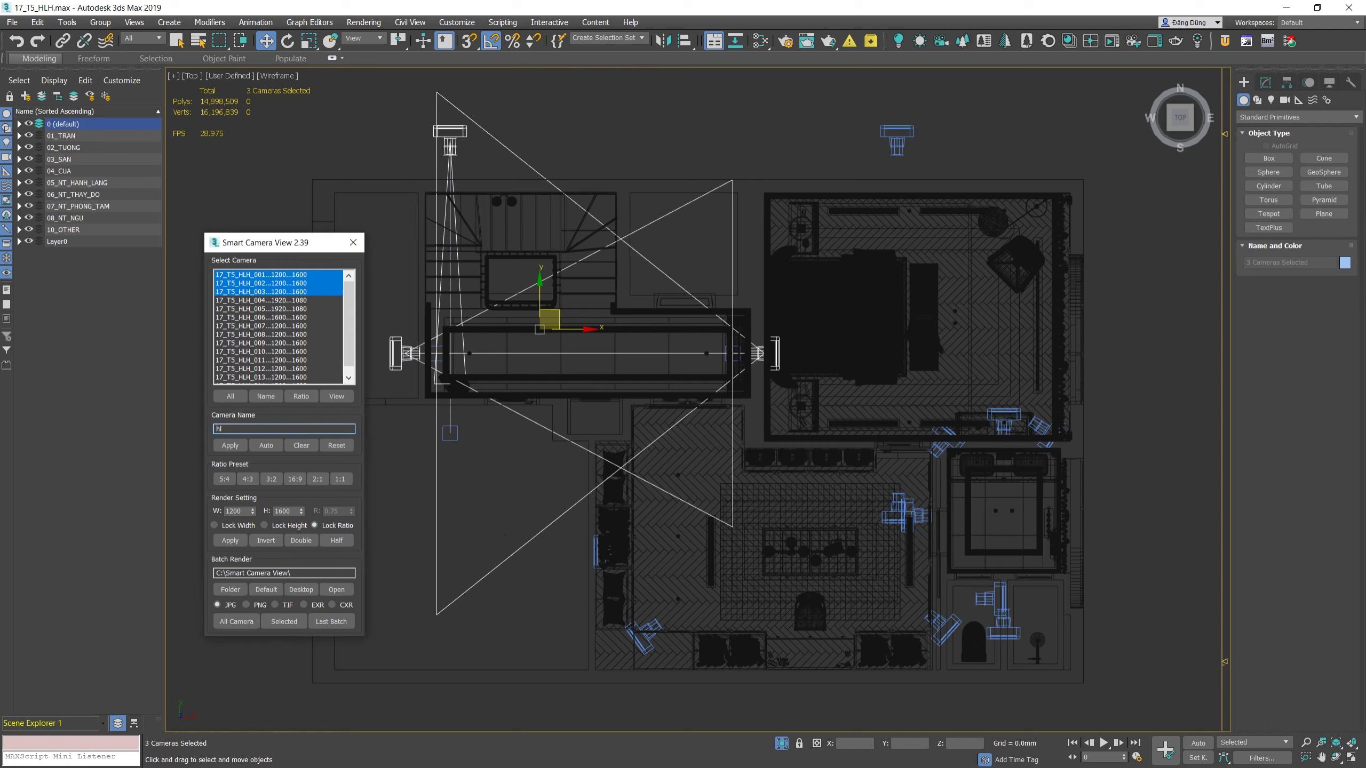
click(230, 445)
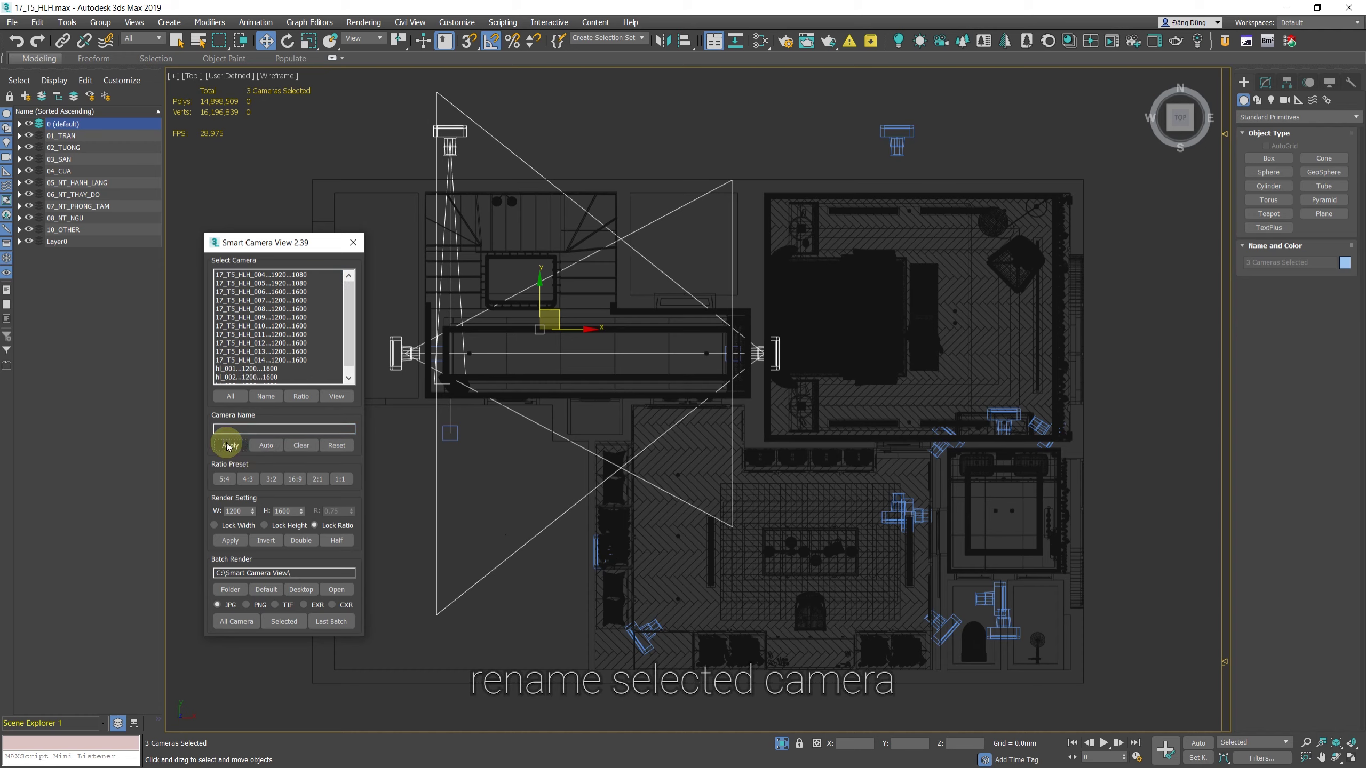
Step: Select the cameras in the PN selection set and rename them with the prefix pn
click(627, 39)
click(617, 58)
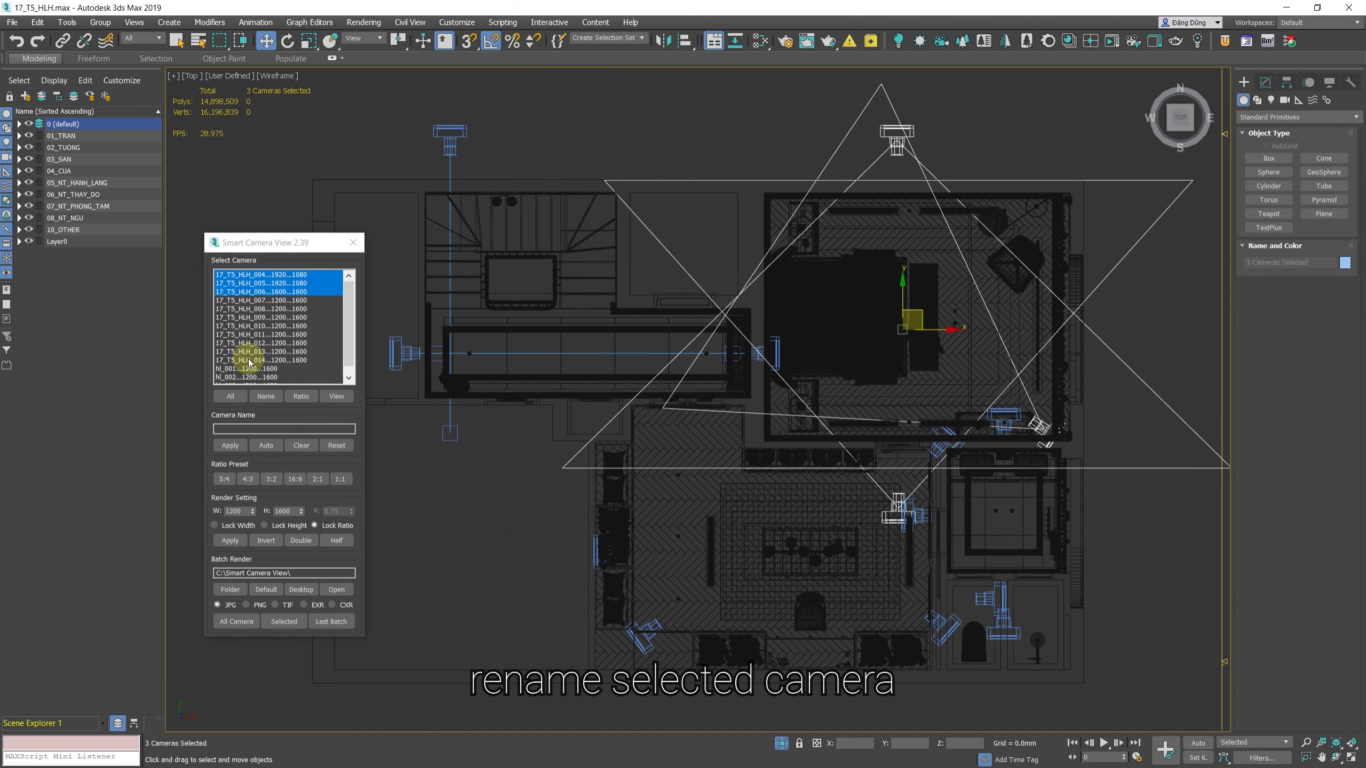
click(271, 429)
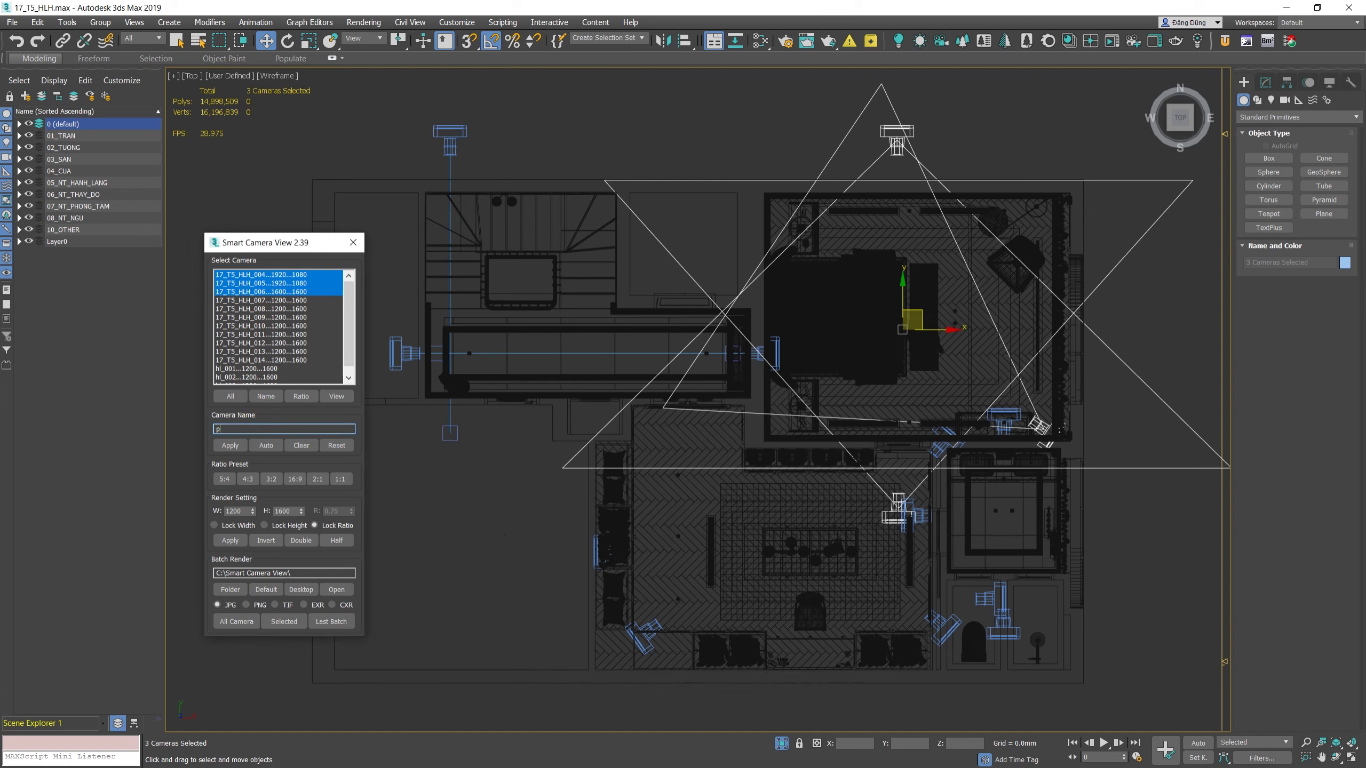
click(230, 446)
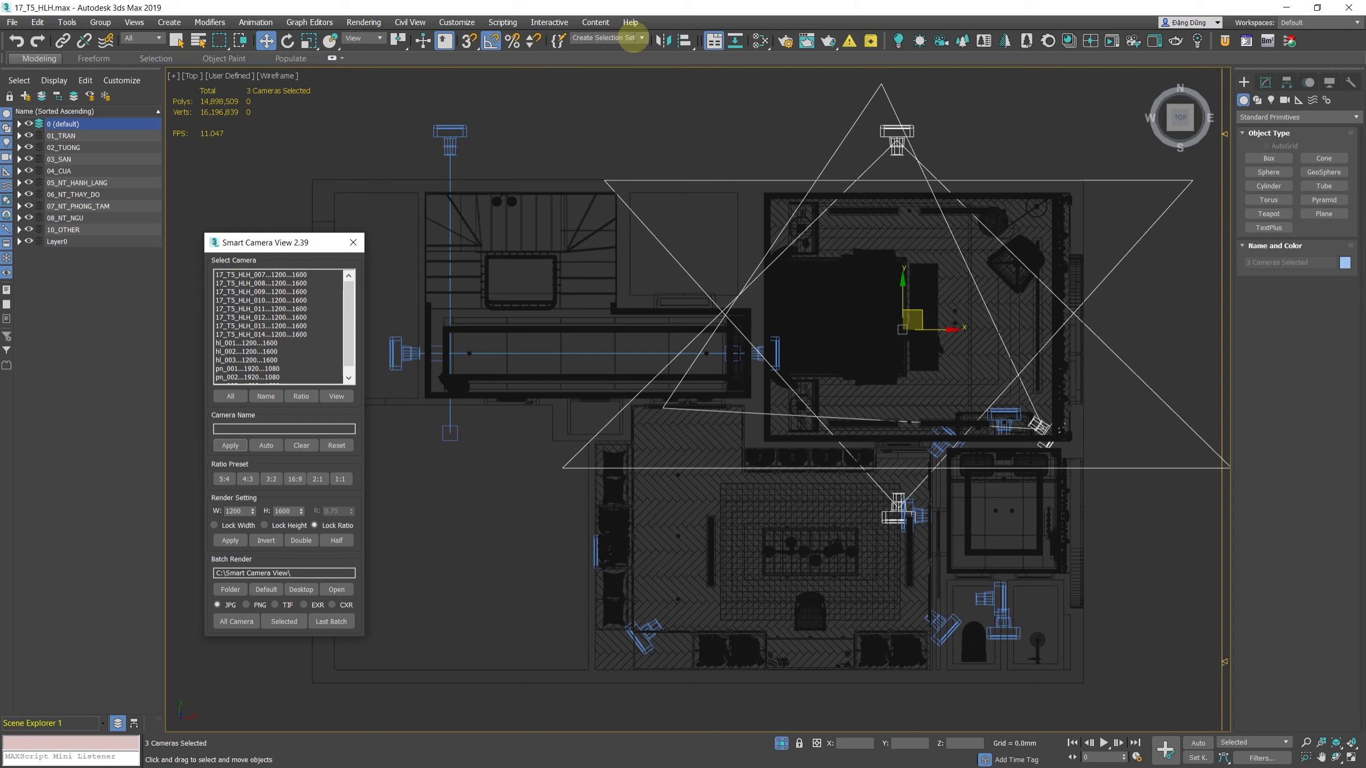
Step: Select the cameras in the TD selection set and rename them with the prefix td
click(643, 39)
click(617, 66)
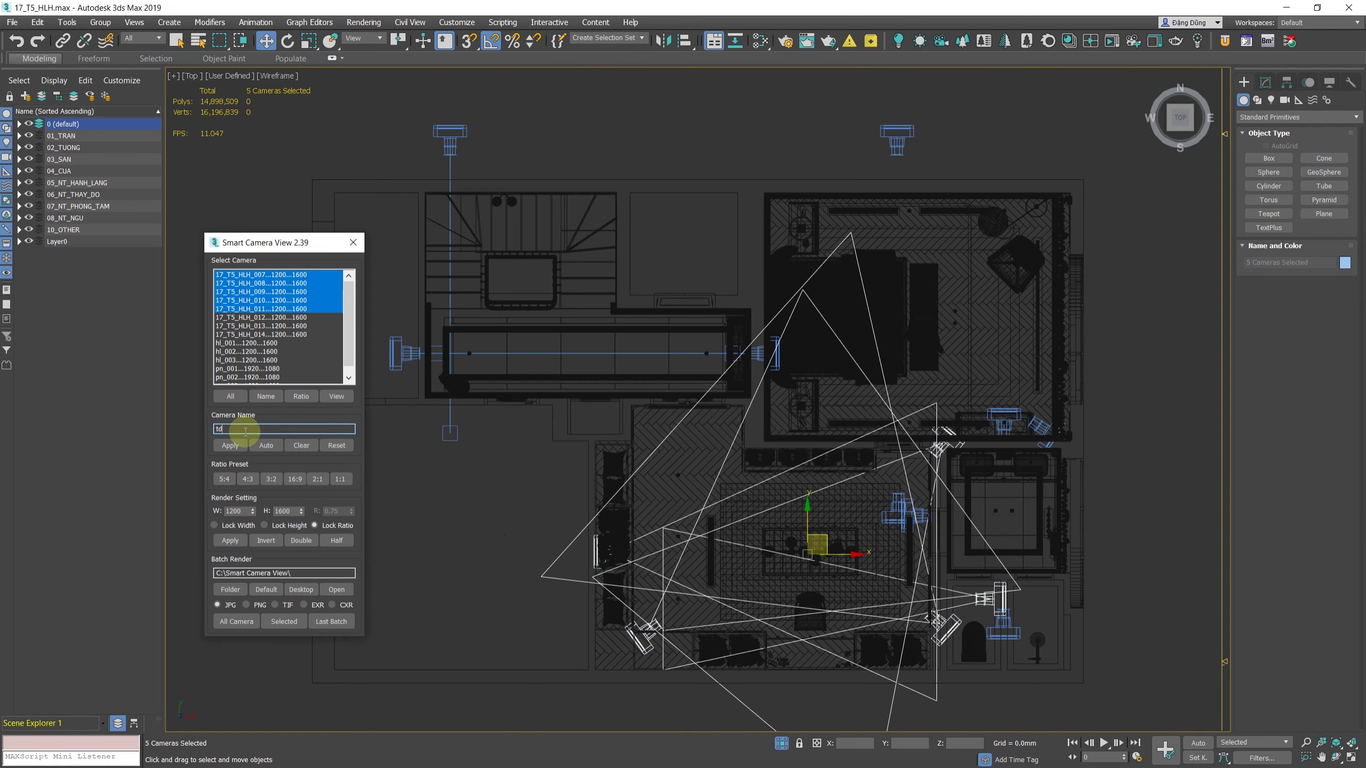
click(231, 446)
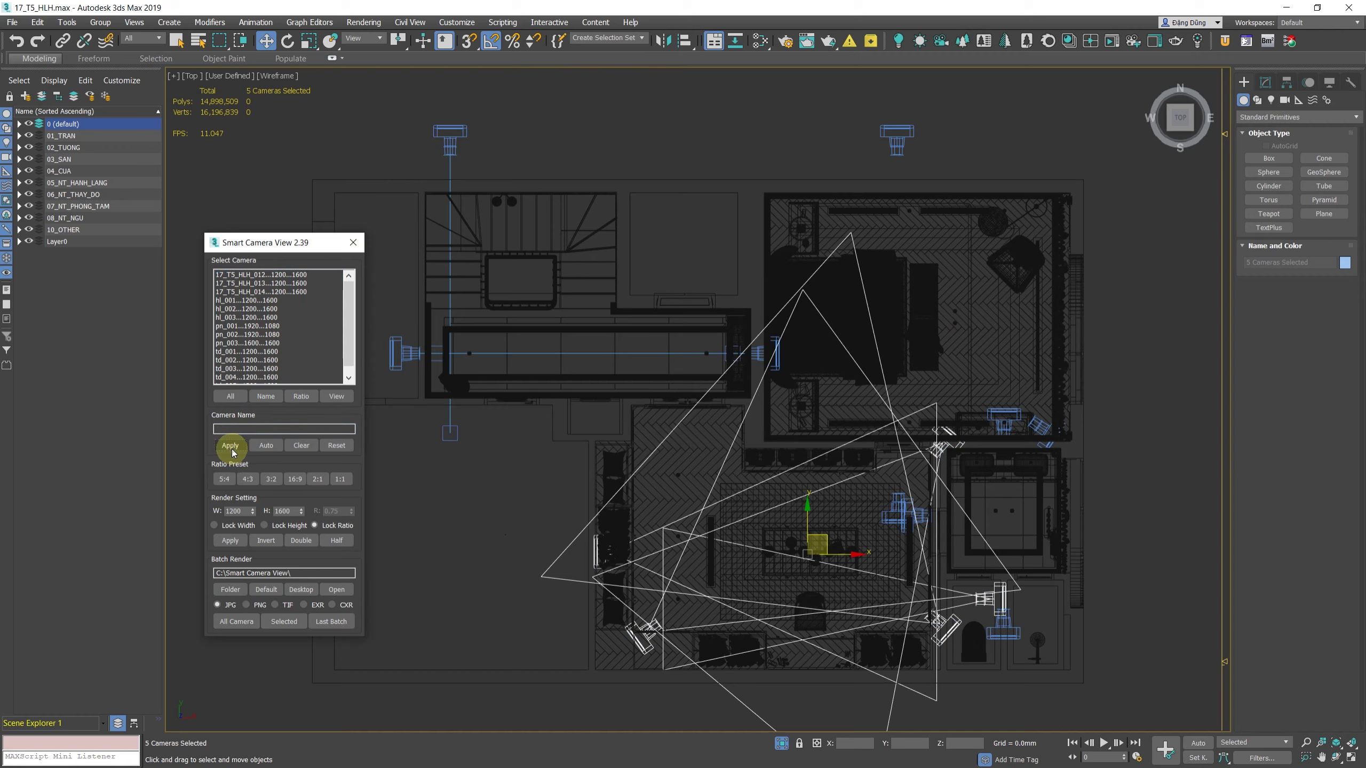
Step: Select the cameras in the WC selection set and rename them with the prefix wc
click(644, 42)
click(595, 75)
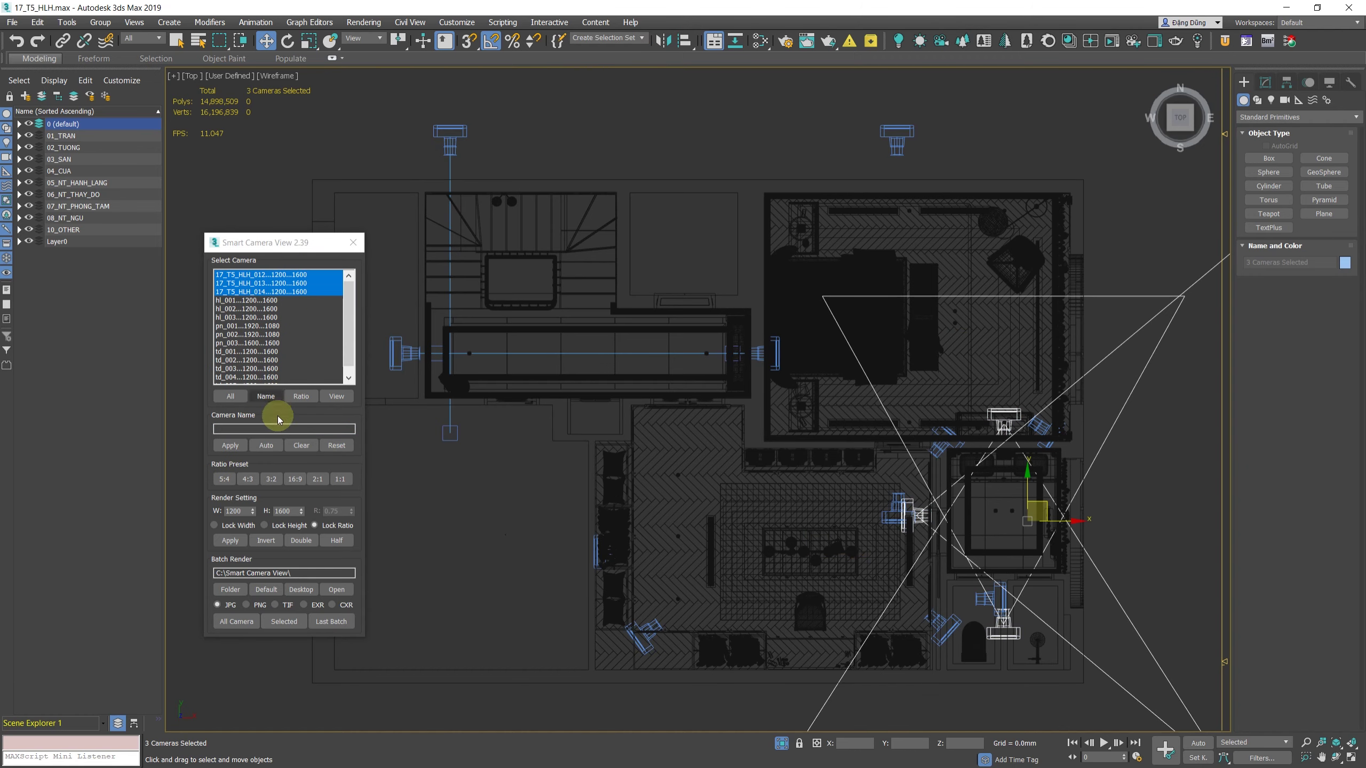
click(230, 445)
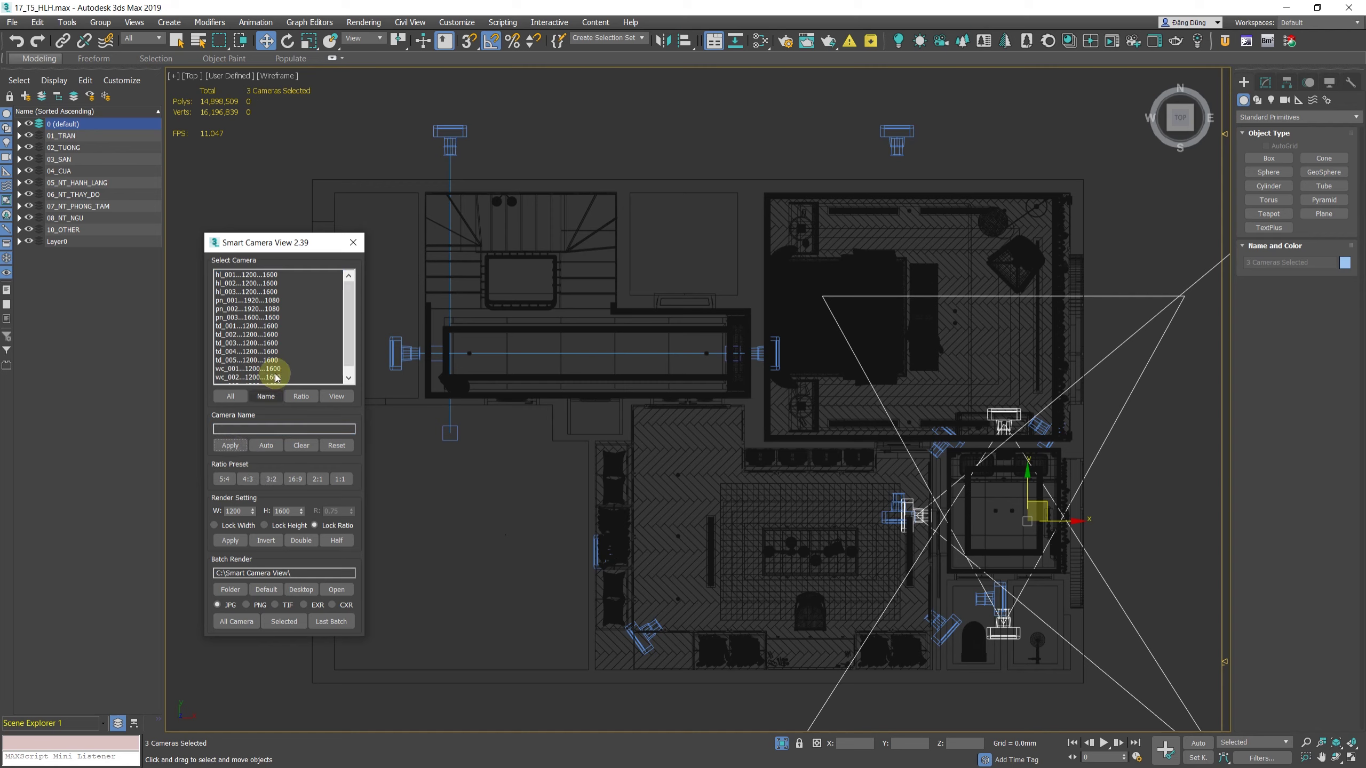
Step: Look through the renamed cameras one by one, from hl_001 through the pn cameras to td_004
scroll(261, 301, down, 1)
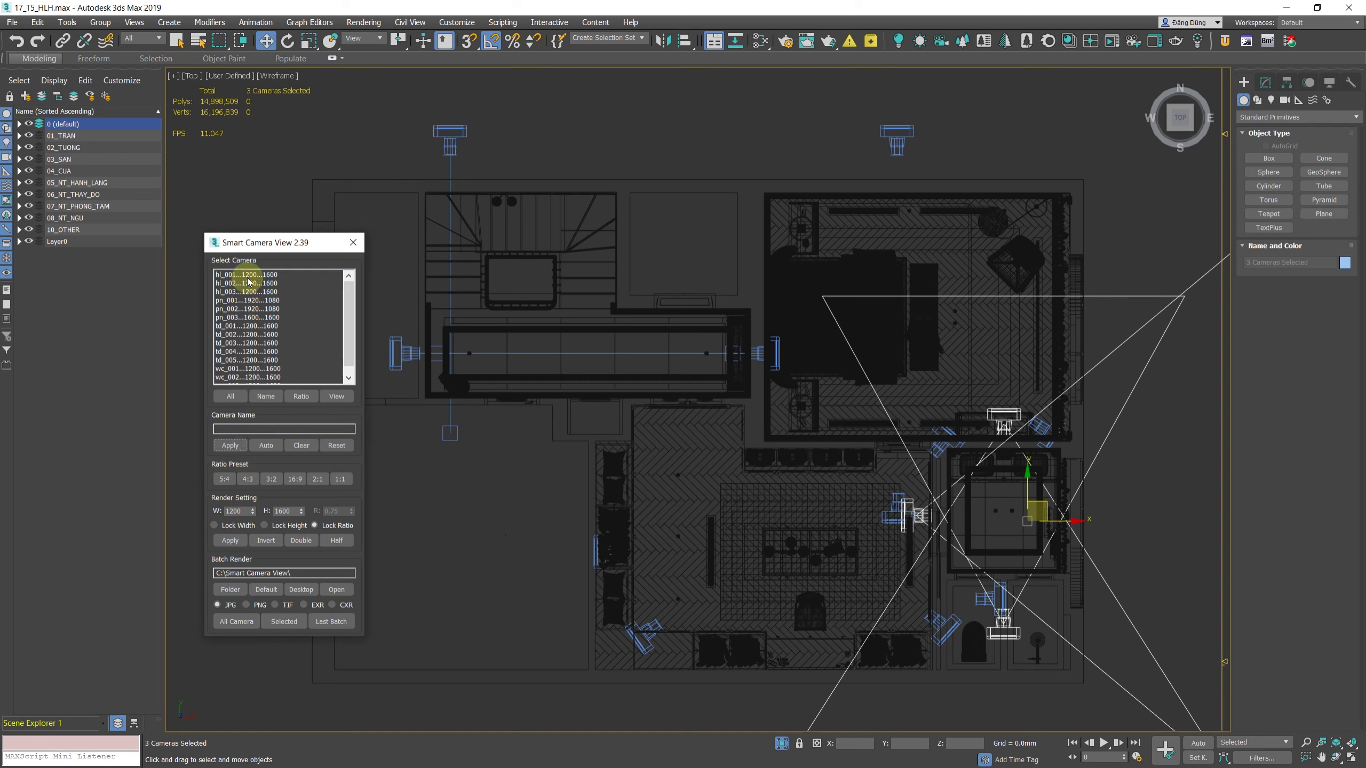
click(247, 275)
click(245, 283)
click(244, 291)
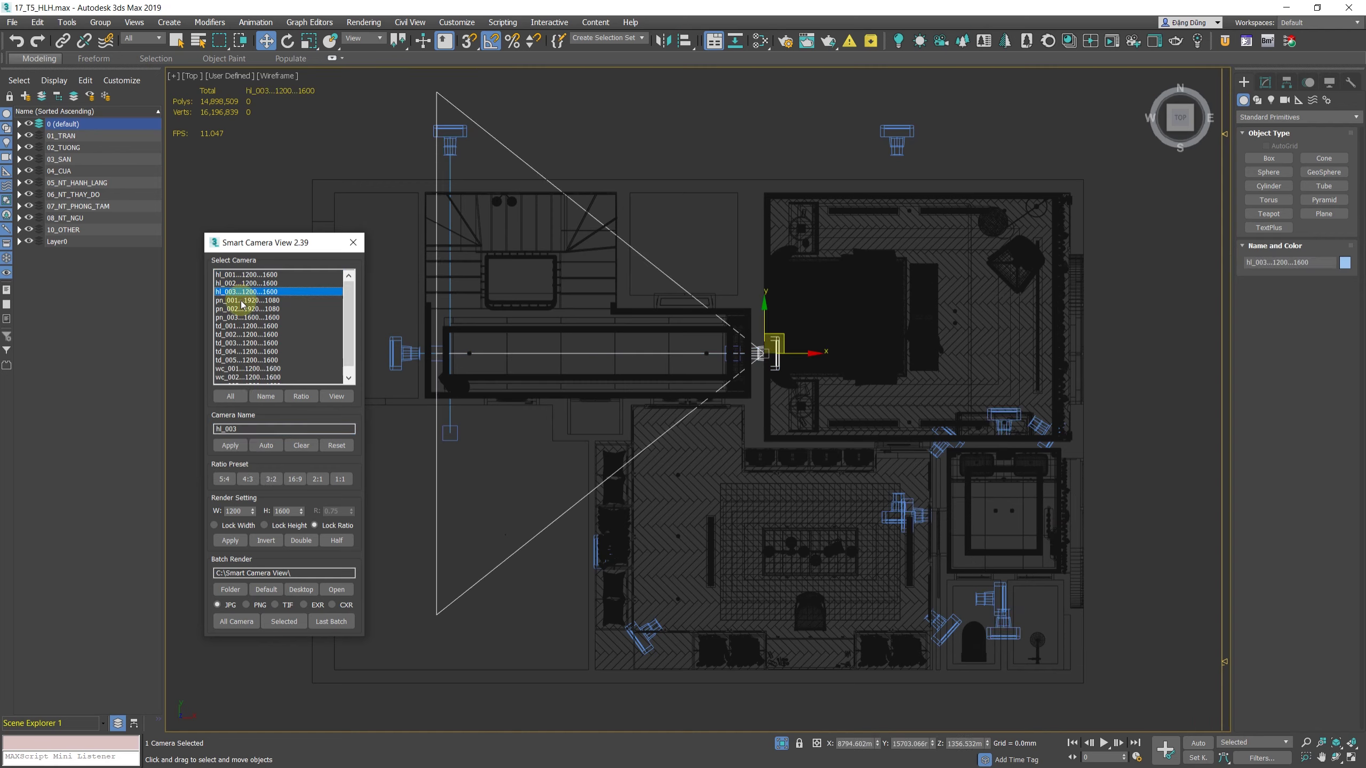
click(243, 302)
click(240, 318)
click(237, 326)
click(232, 335)
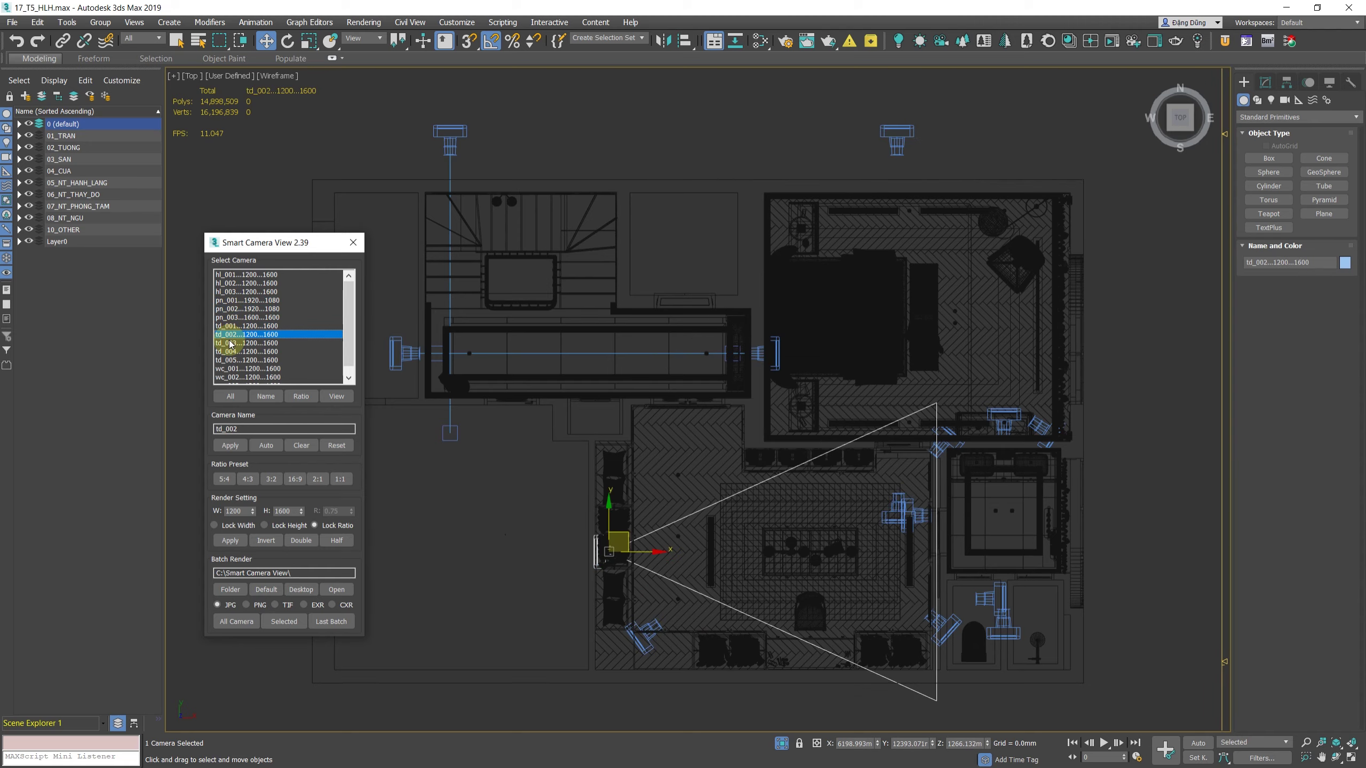
click(230, 343)
click(228, 352)
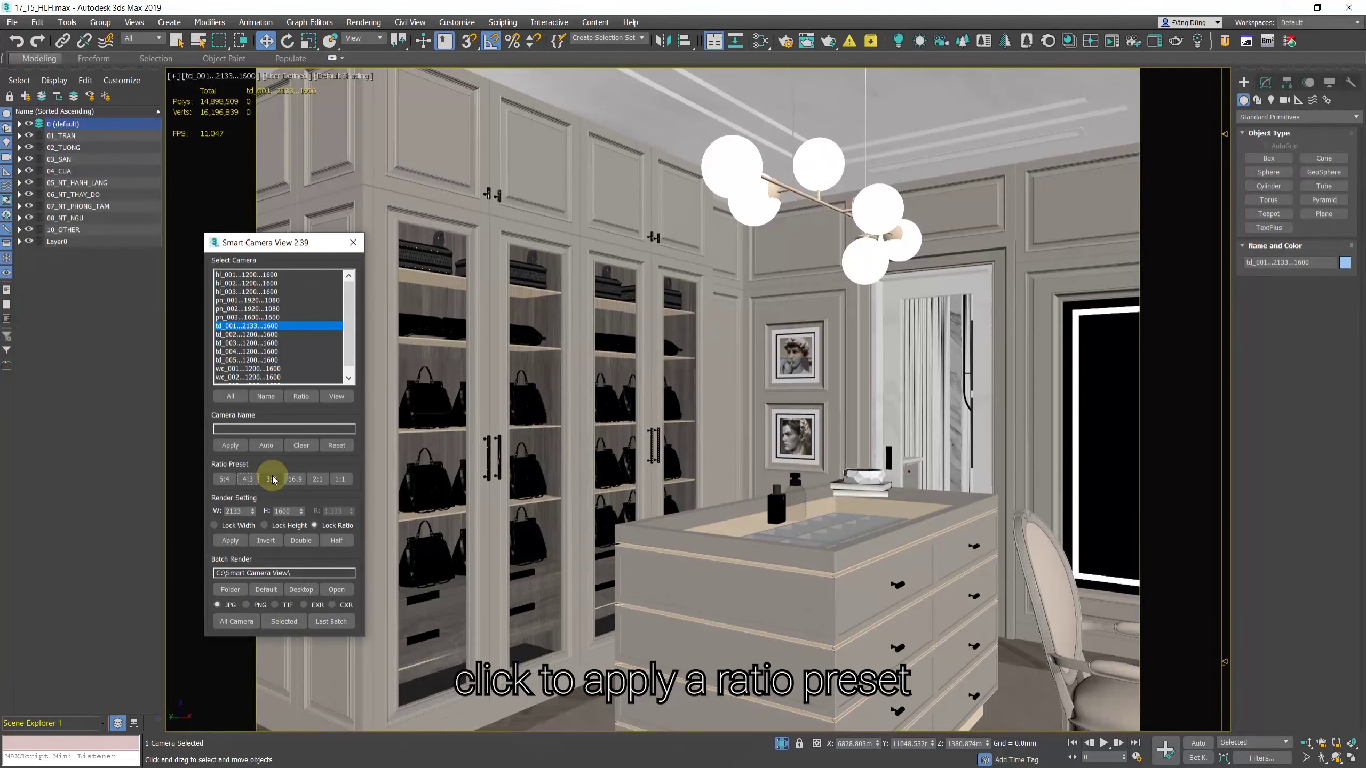
Step: Try the 3:2, 16:9, 2:1 and 4:3 ratio presets on camera td_001
click(272, 478)
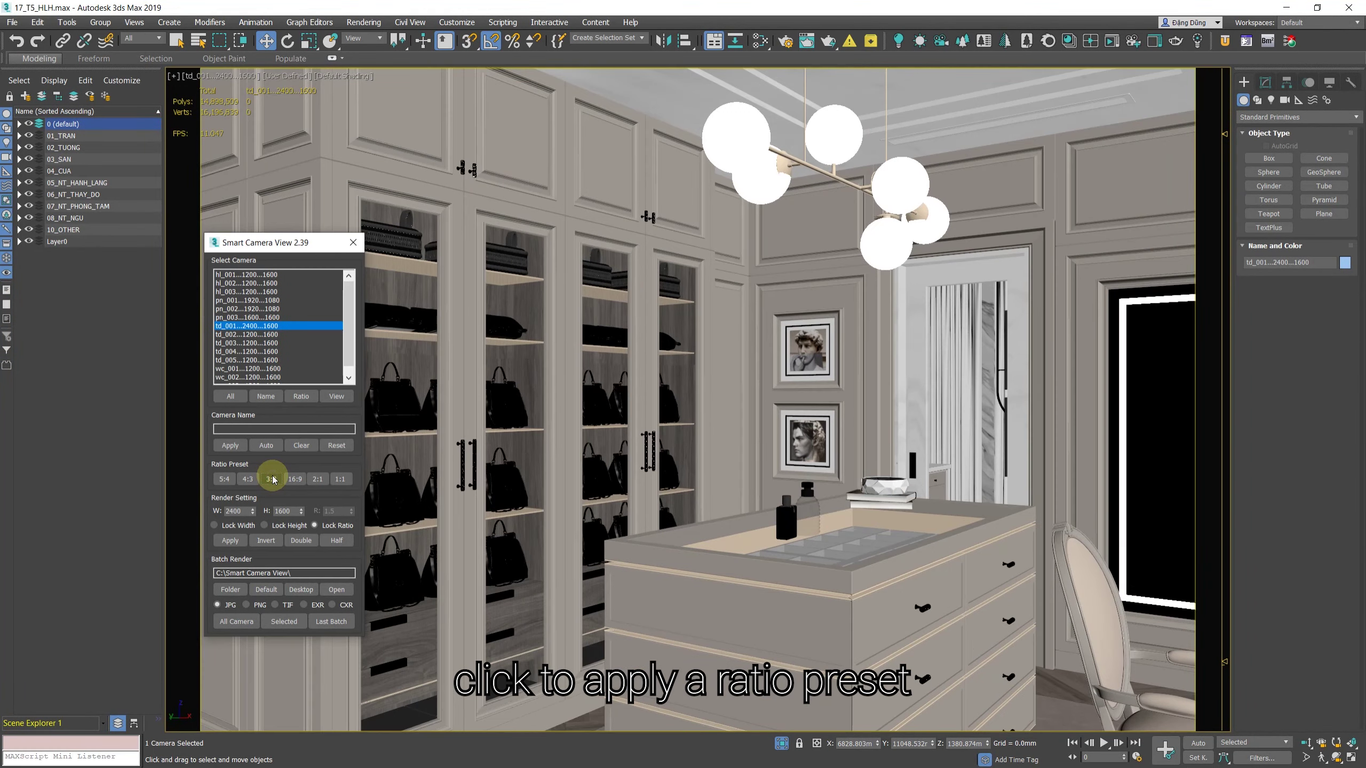
click(293, 479)
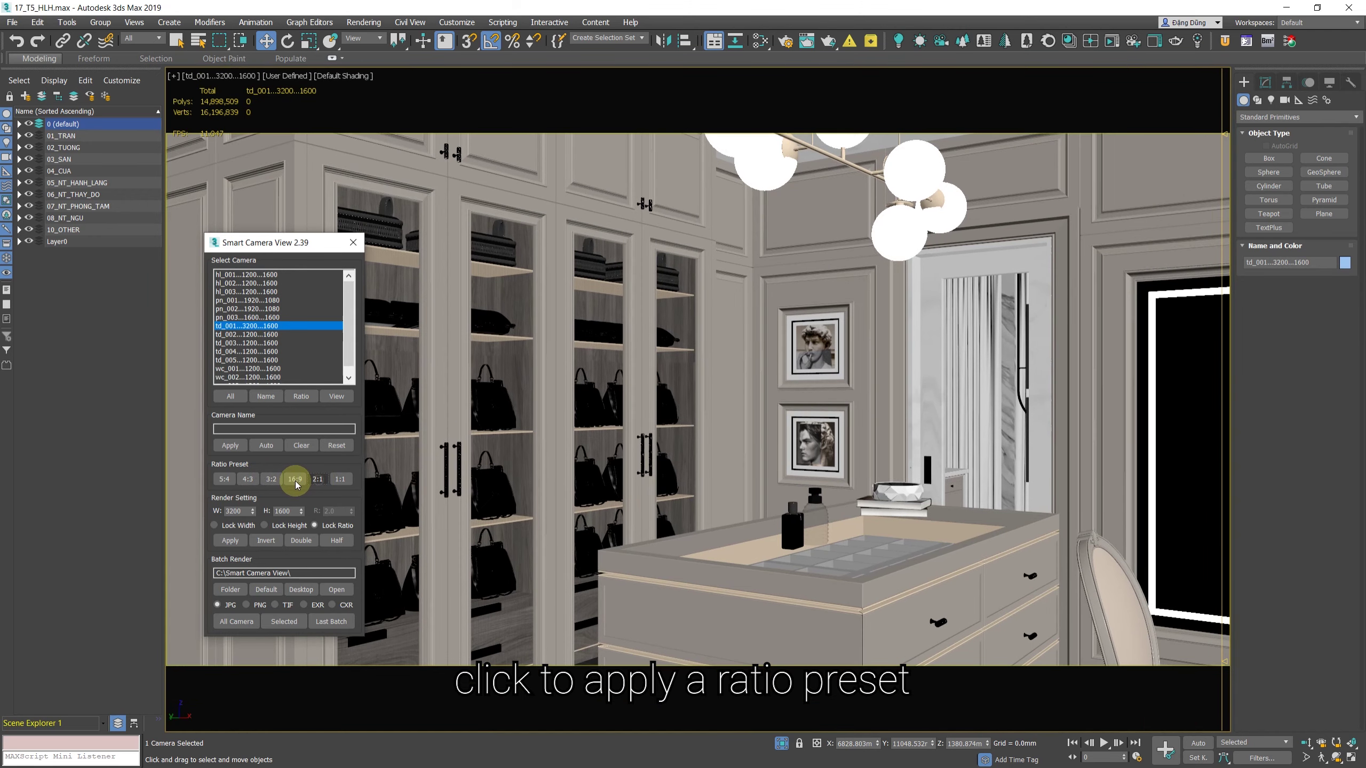
click(247, 479)
Step: Try the inverse 4:3, 3:2, 16:9 and 2:1 ratios on camera td_001, and the 1:1 preset with its alternate ratio
right_click(248, 479)
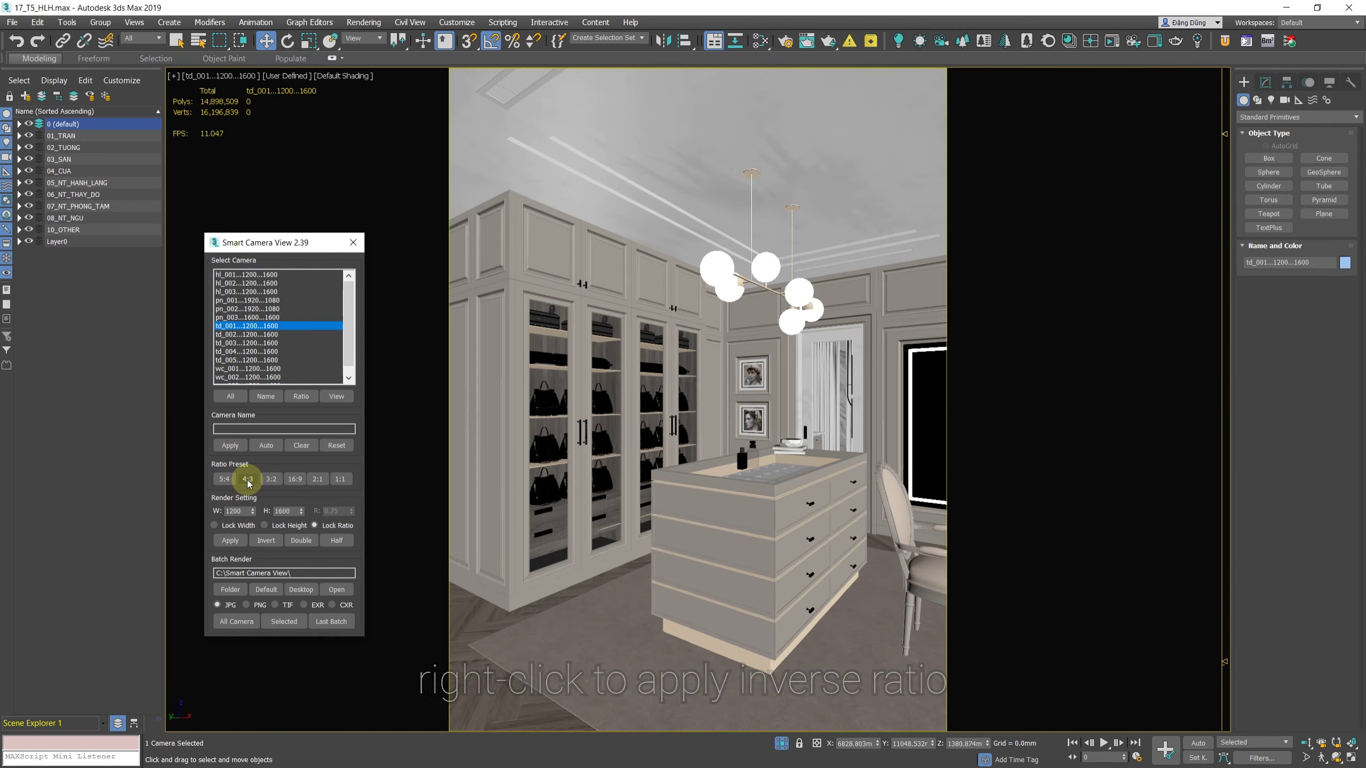
right_click(270, 479)
right_click(294, 479)
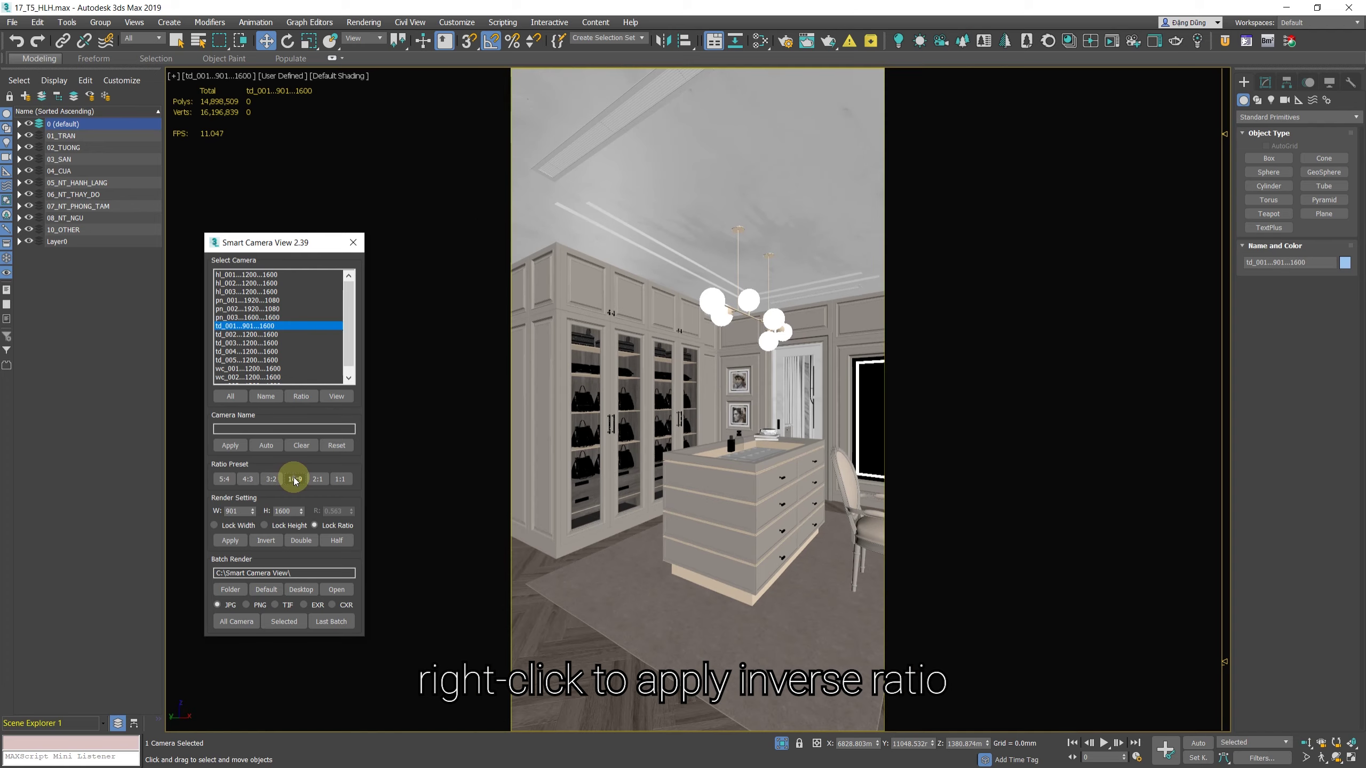
right_click(318, 479)
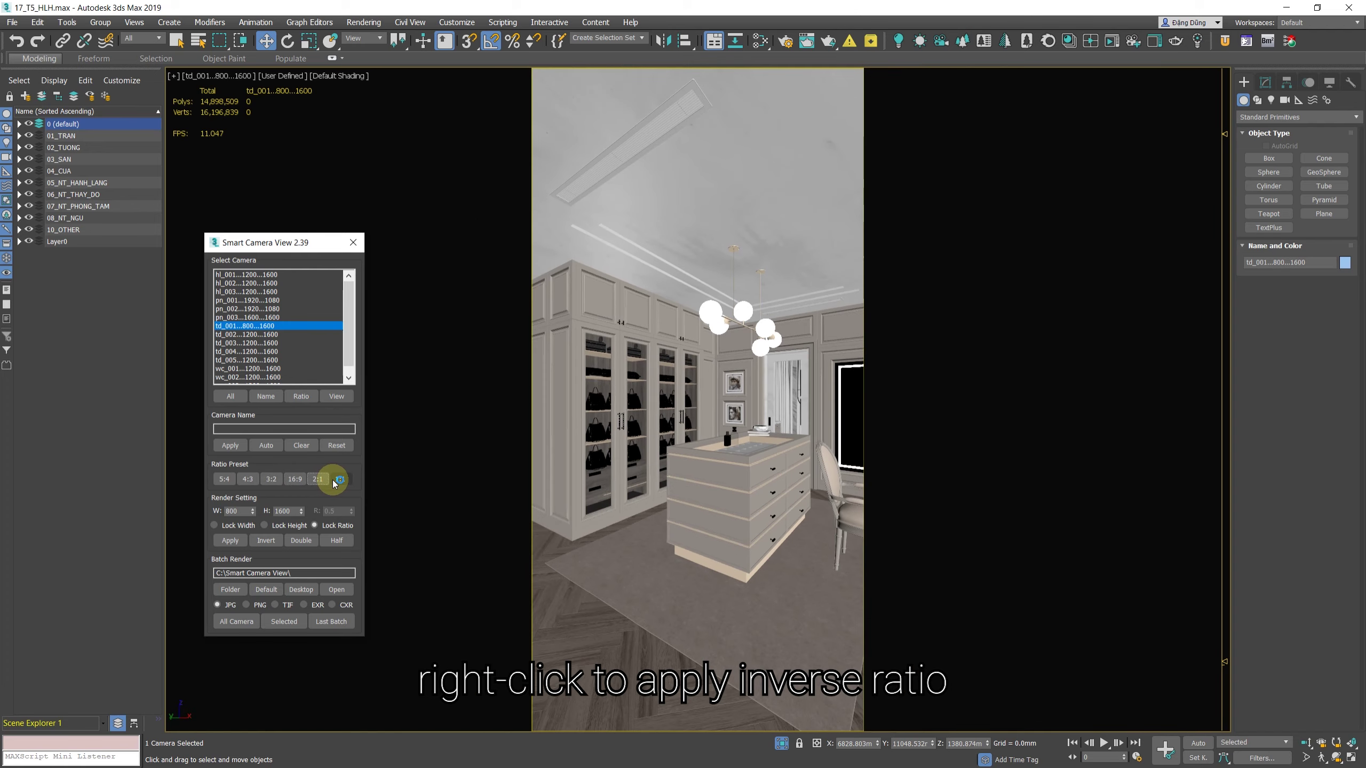
right_click(339, 479)
click(339, 479)
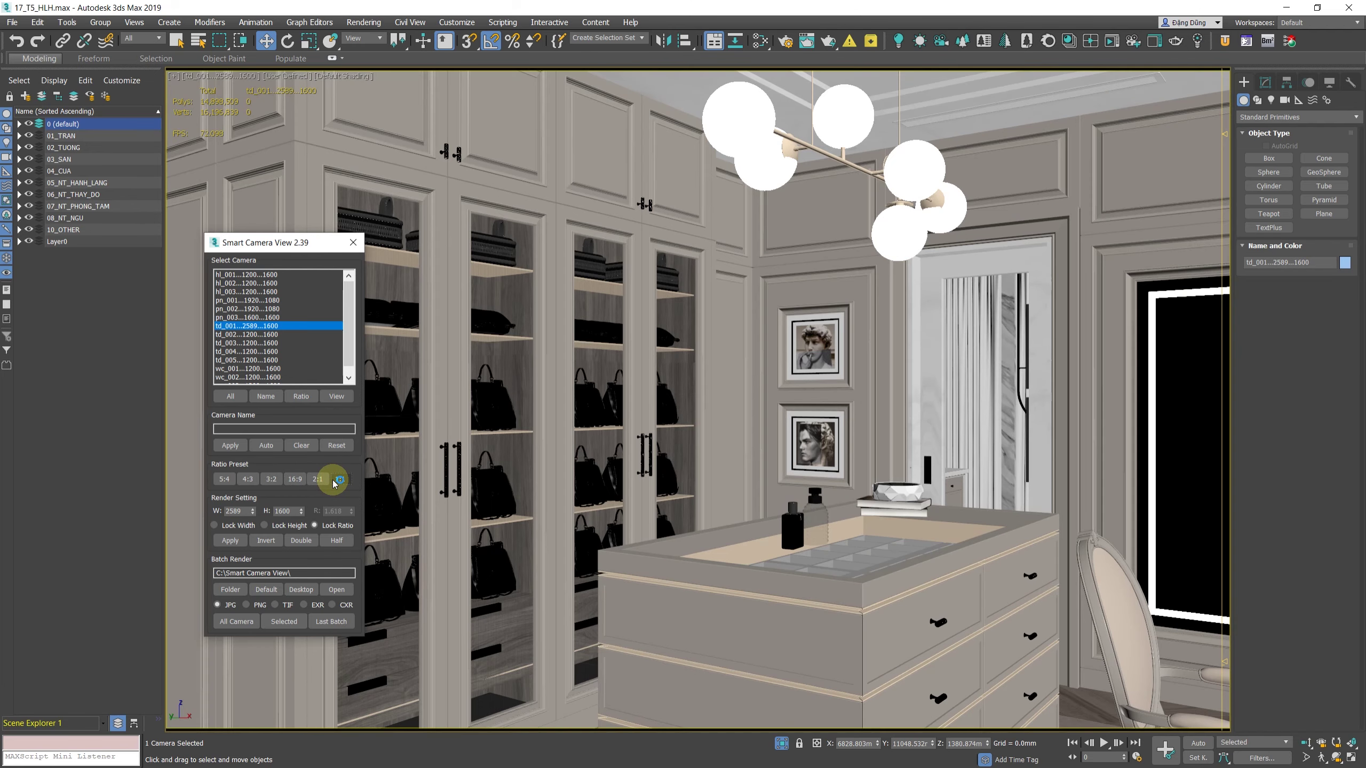
Step: Apply the 4:3 ratio preset to camera td_001 and set its render resolution to 1500 × 1125 with the ratio locked
click(253, 482)
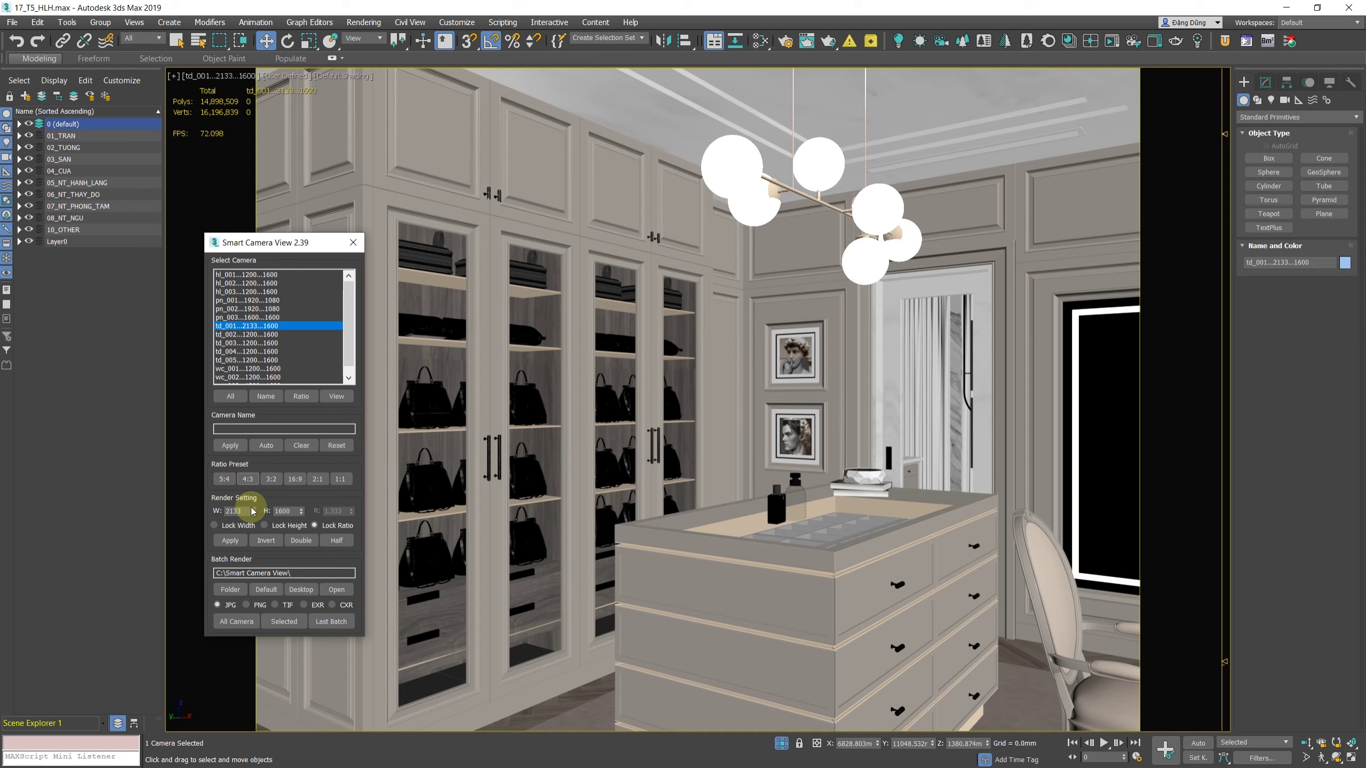
mouse_move(252, 511)
mouse_down()
mouse_move(250, 465)
mouse_move(257, 537)
mouse_move(255, 498)
mouse_move(245, 506)
mouse_up()
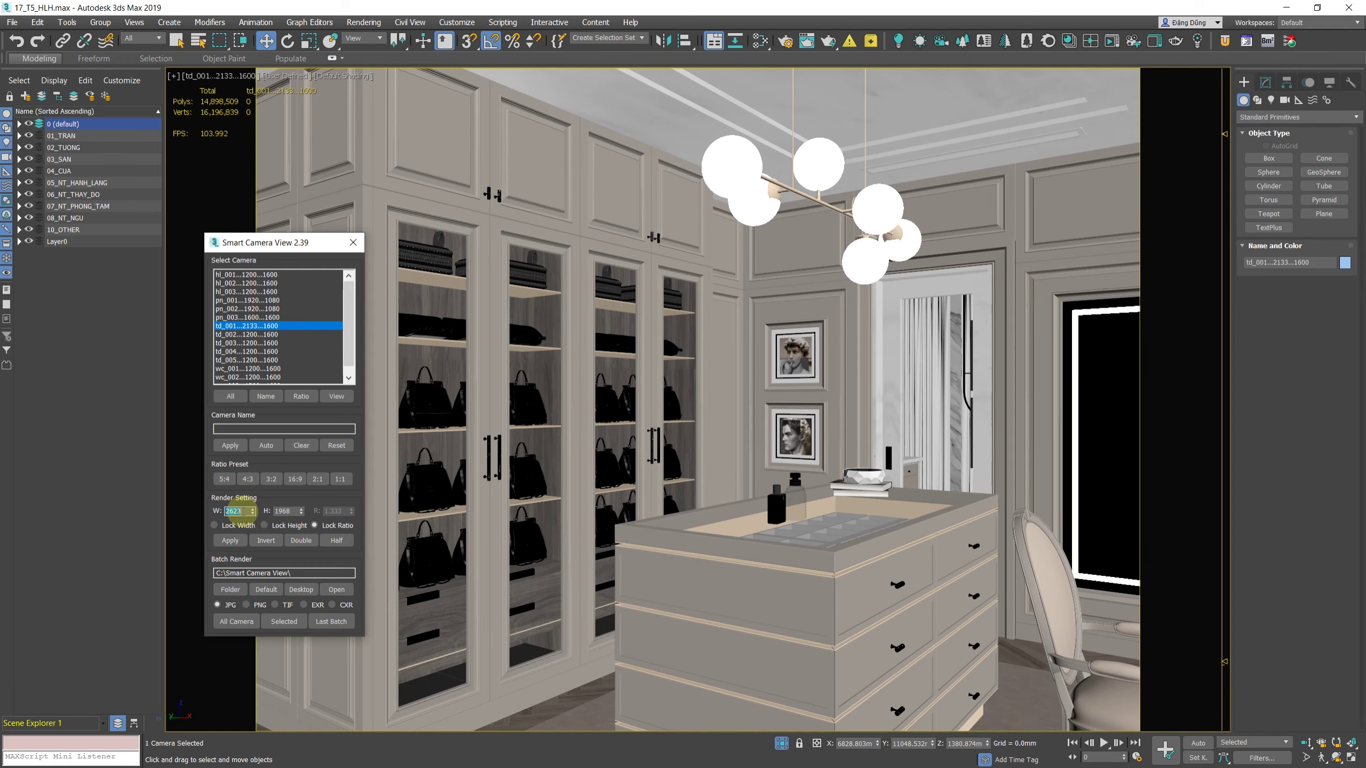
text(0)
key(Return)
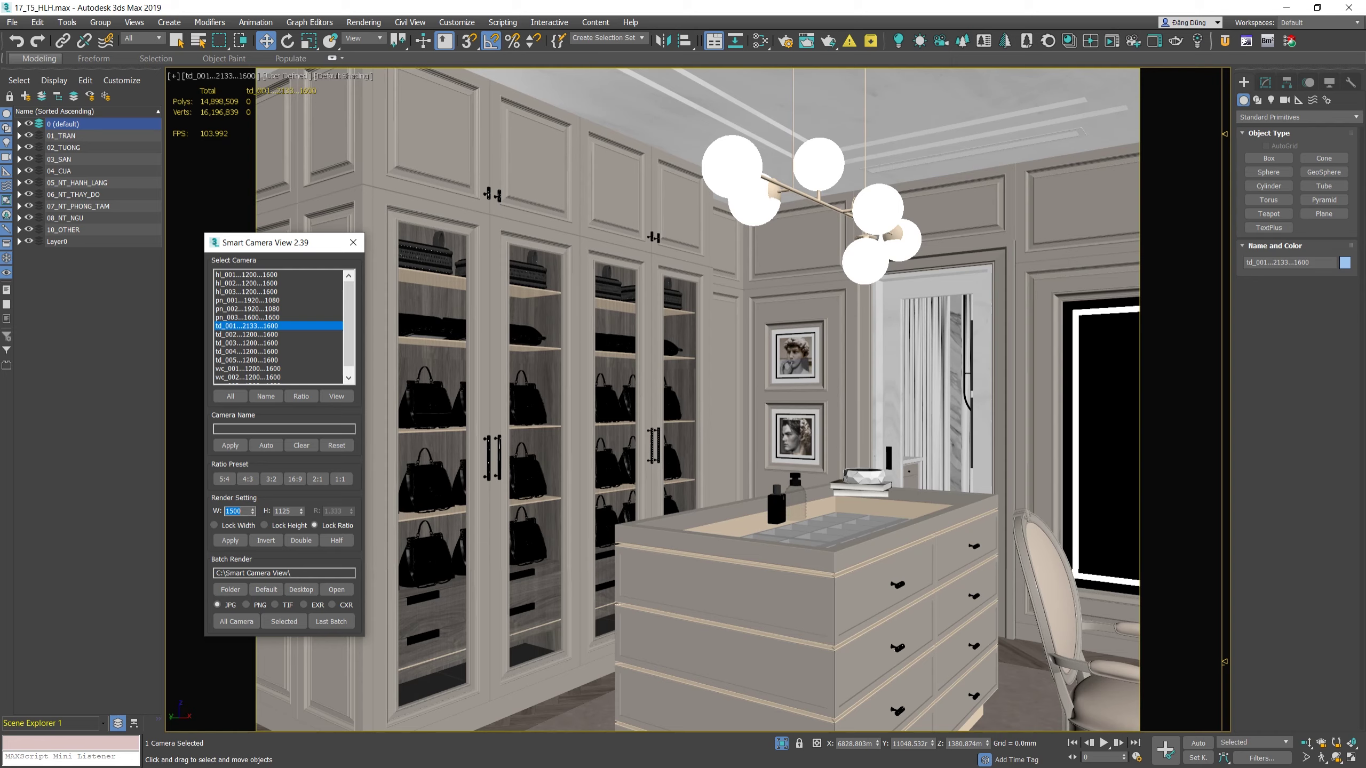
click(229, 541)
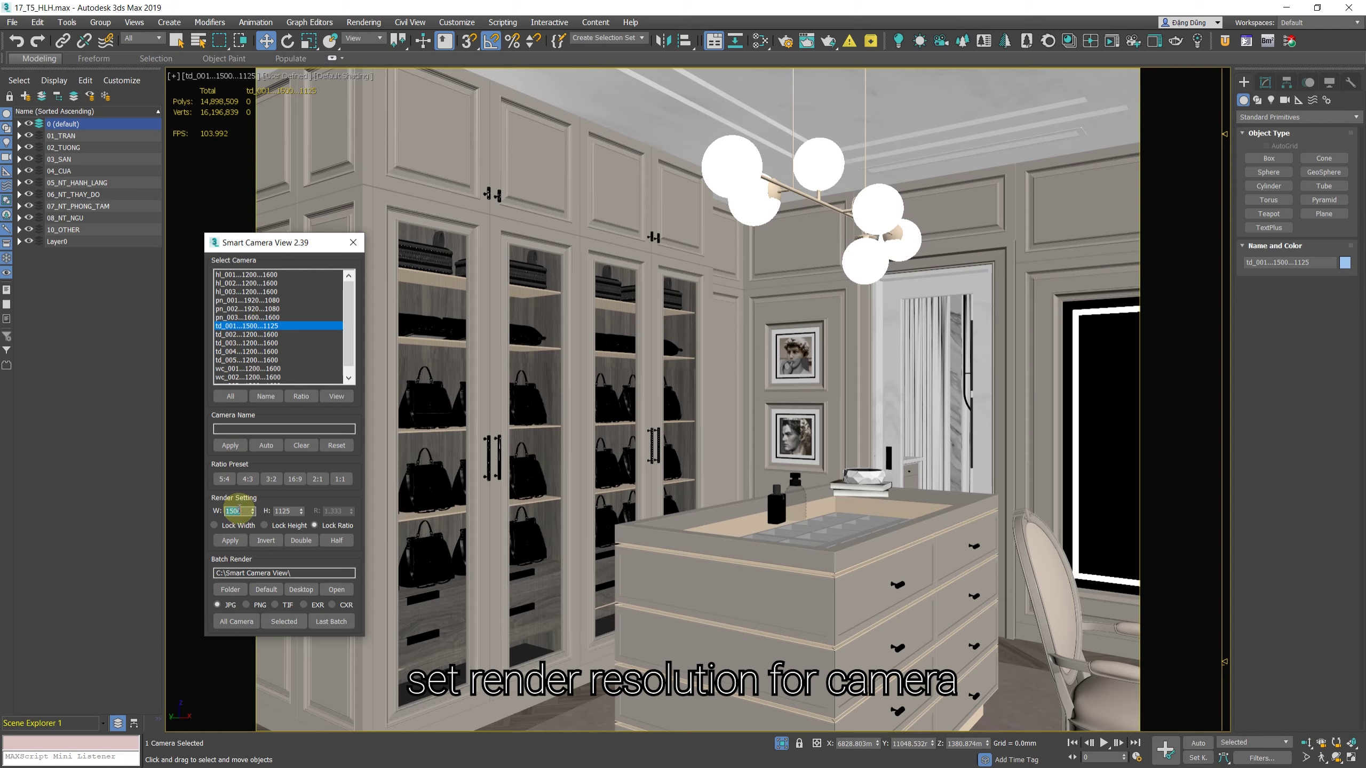
Step: Set the render resolution of camera td_001 to 1600 × 1200, and apply the inverse 4:3 ratio for 900 × 1200
text(1600)
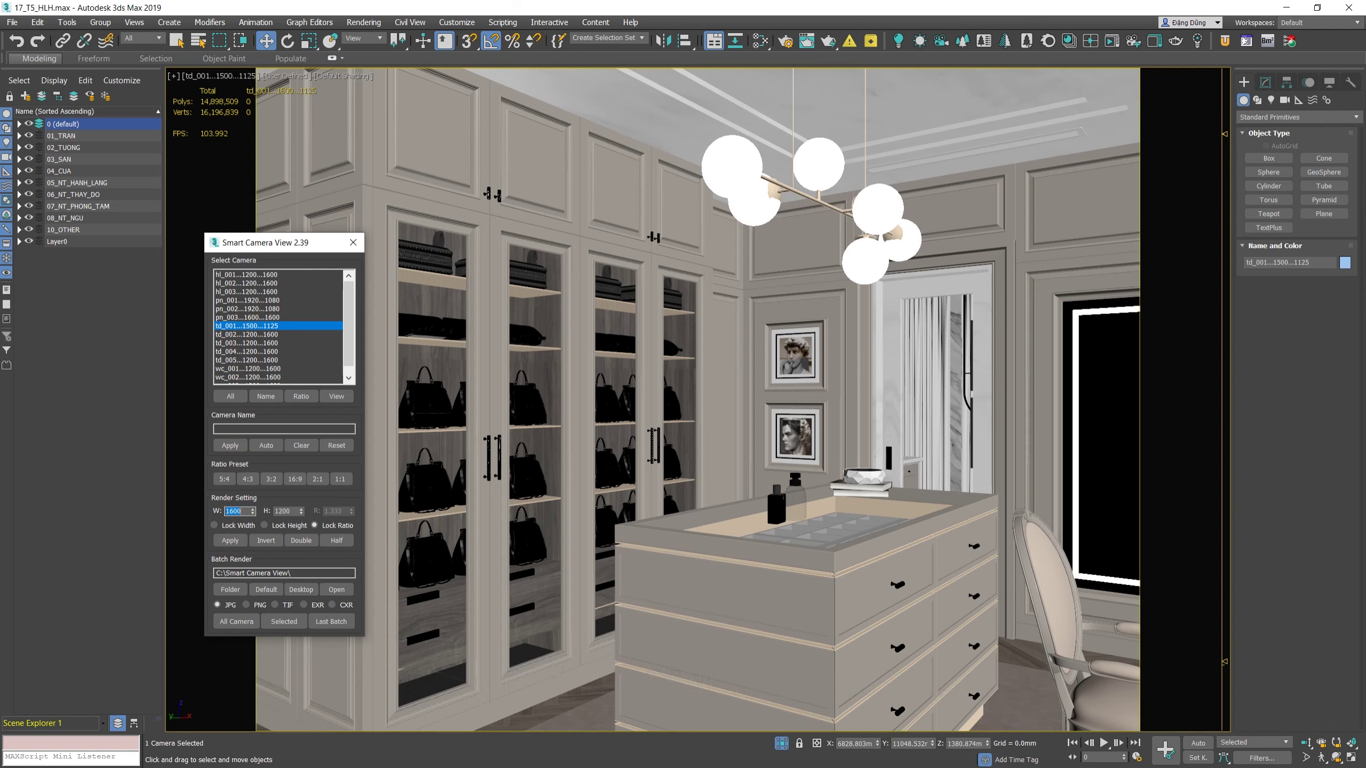
click(228, 540)
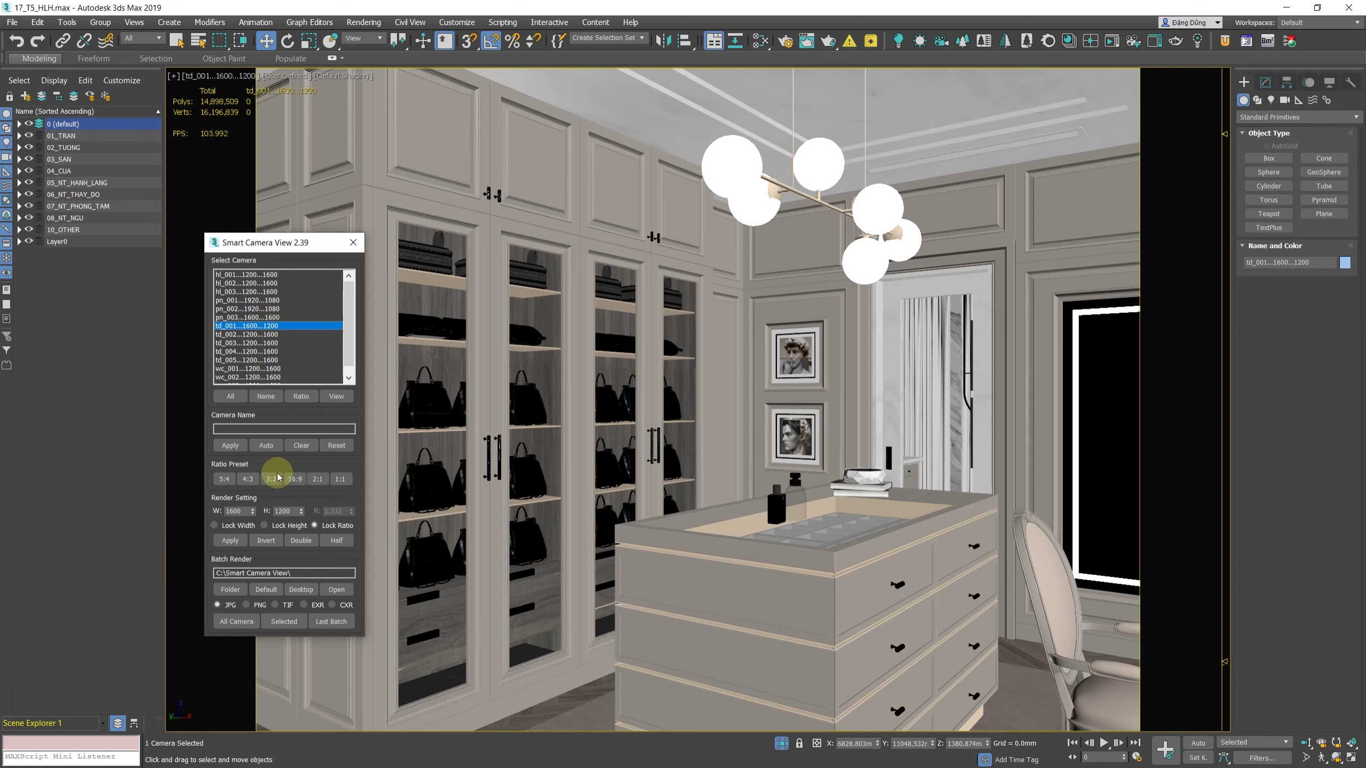
click(247, 478)
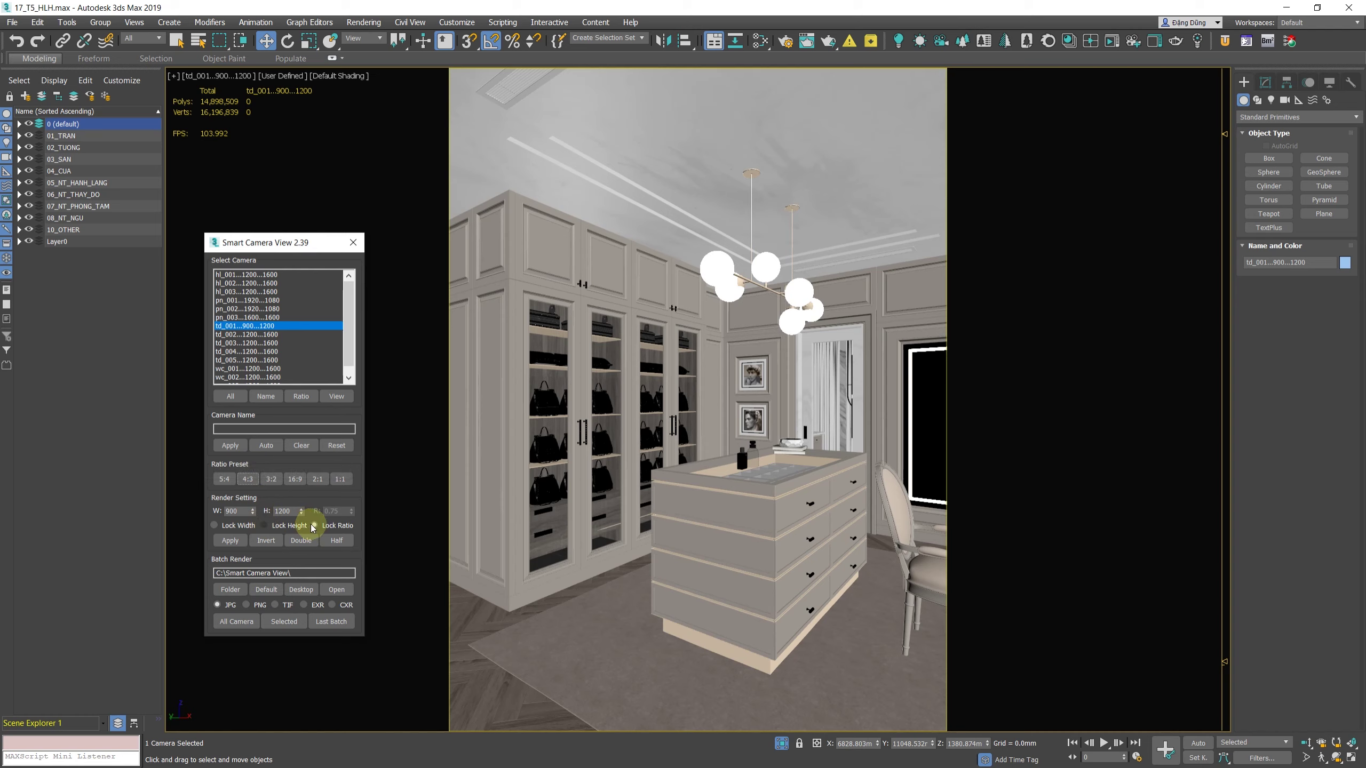
Step: Lock the render height at 1200 and raise the image ratio of camera td_001 to about 0.835
click(266, 526)
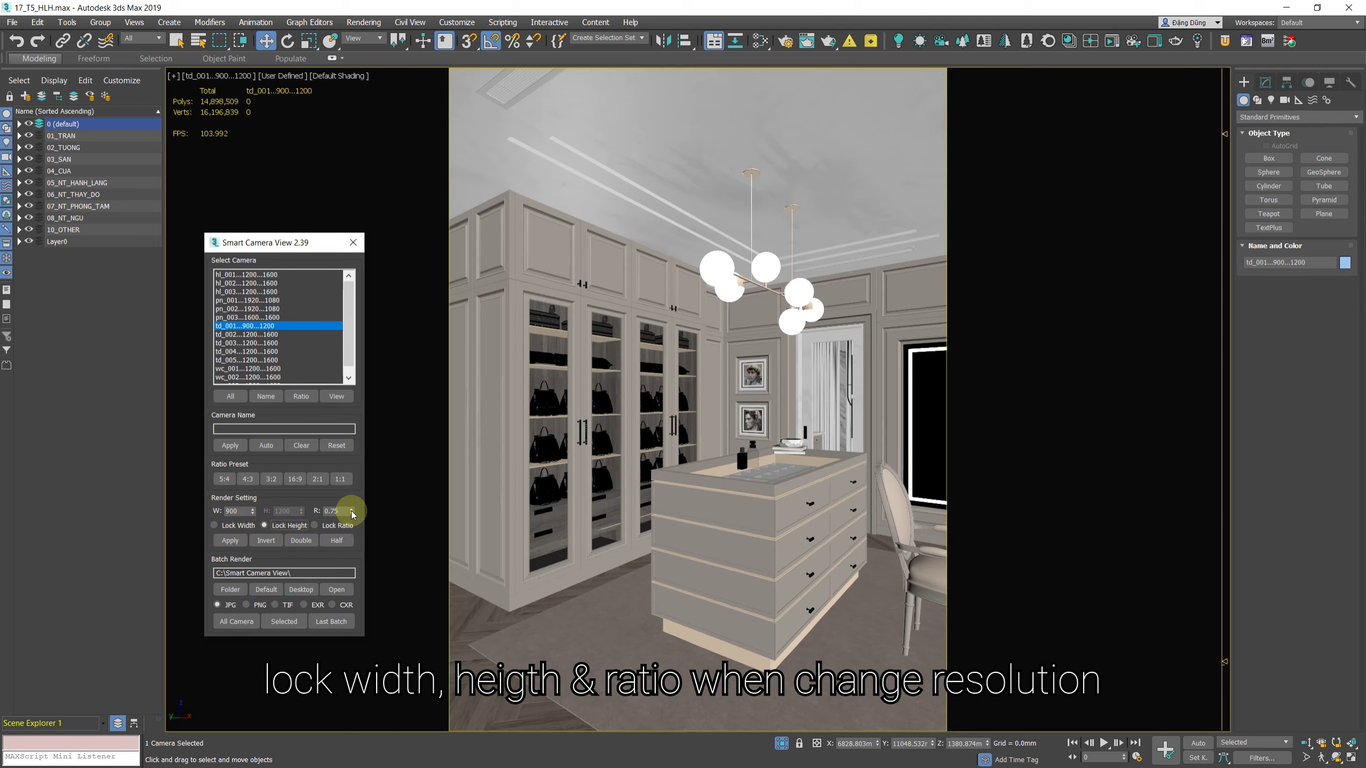
drag(351, 515, 388, 470)
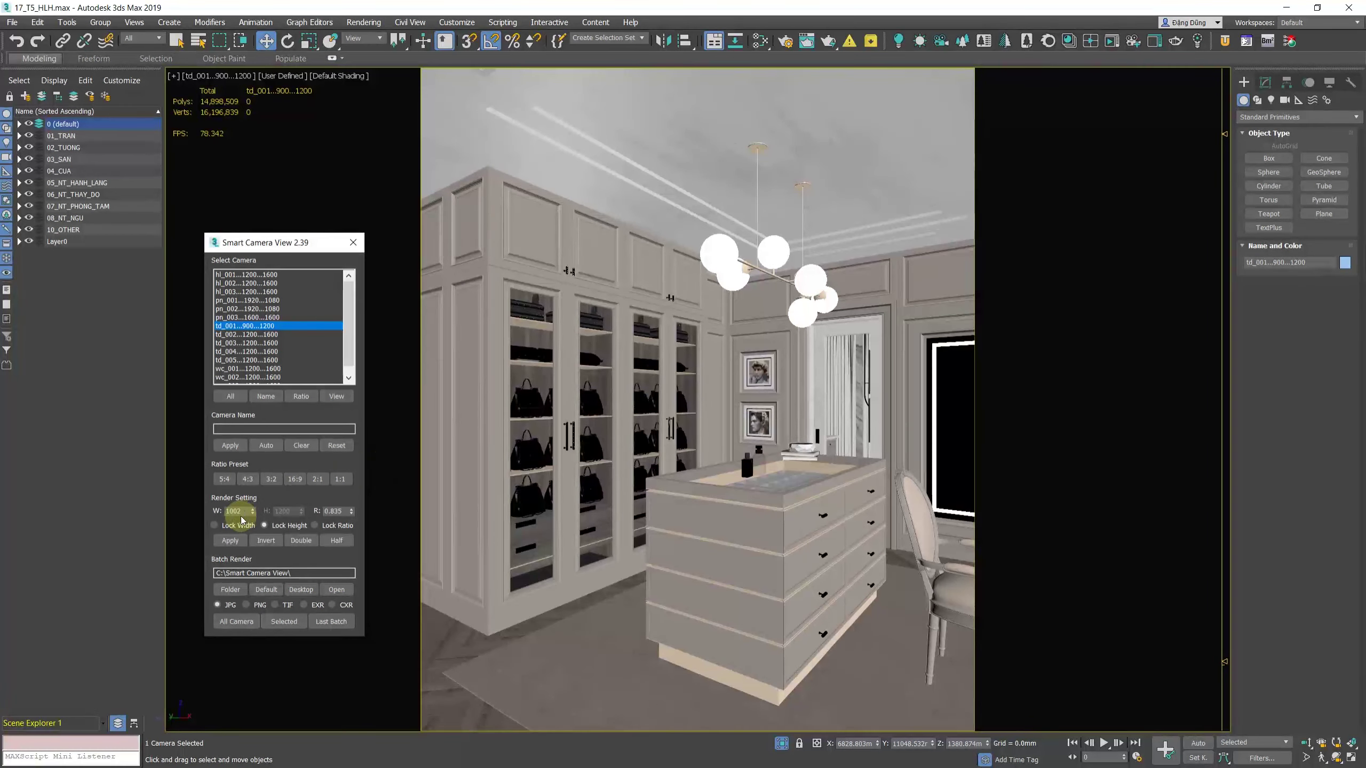
Step: Set the image ratio of camera td_001 to 2.0 with the height locked, and apply the 2400 × 1200 resolution
drag(252, 509, 319, 516)
click(336, 511)
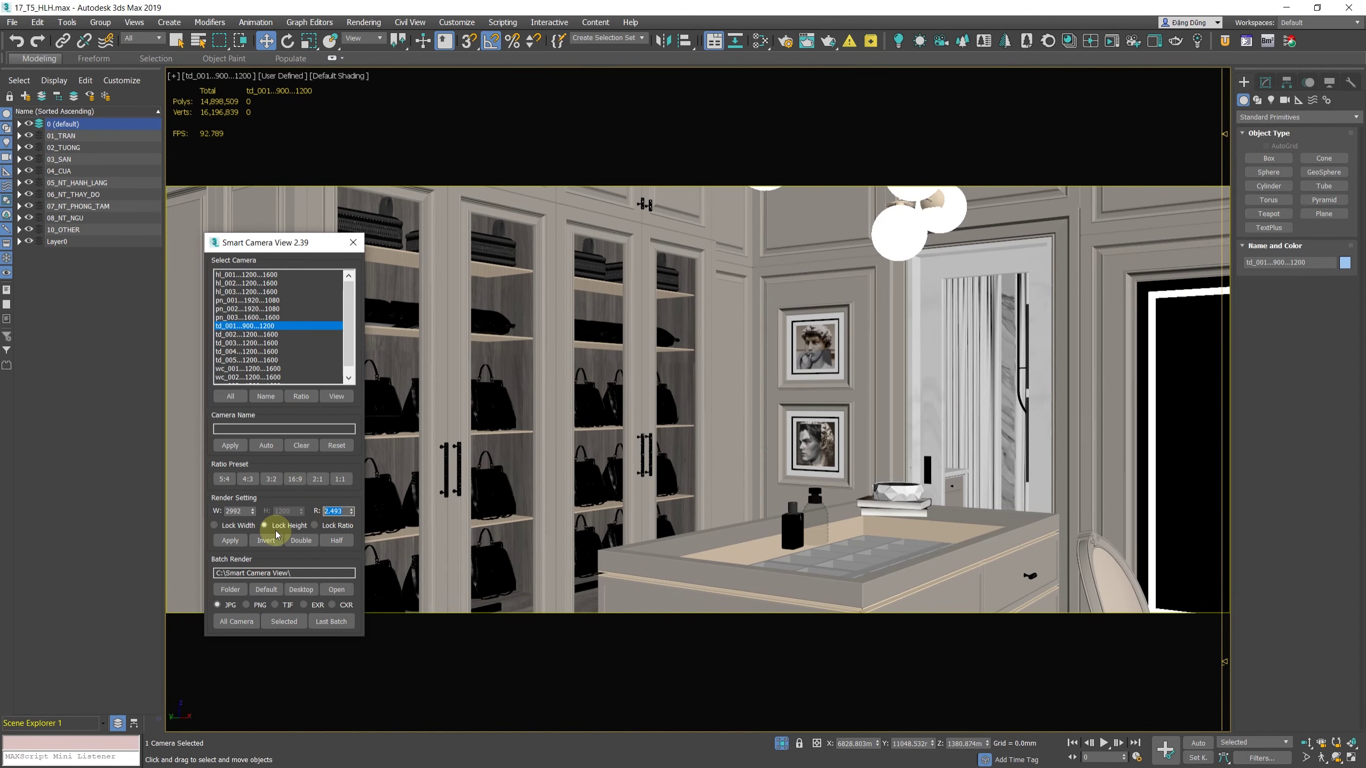
text(2)
key(Return)
click(223, 538)
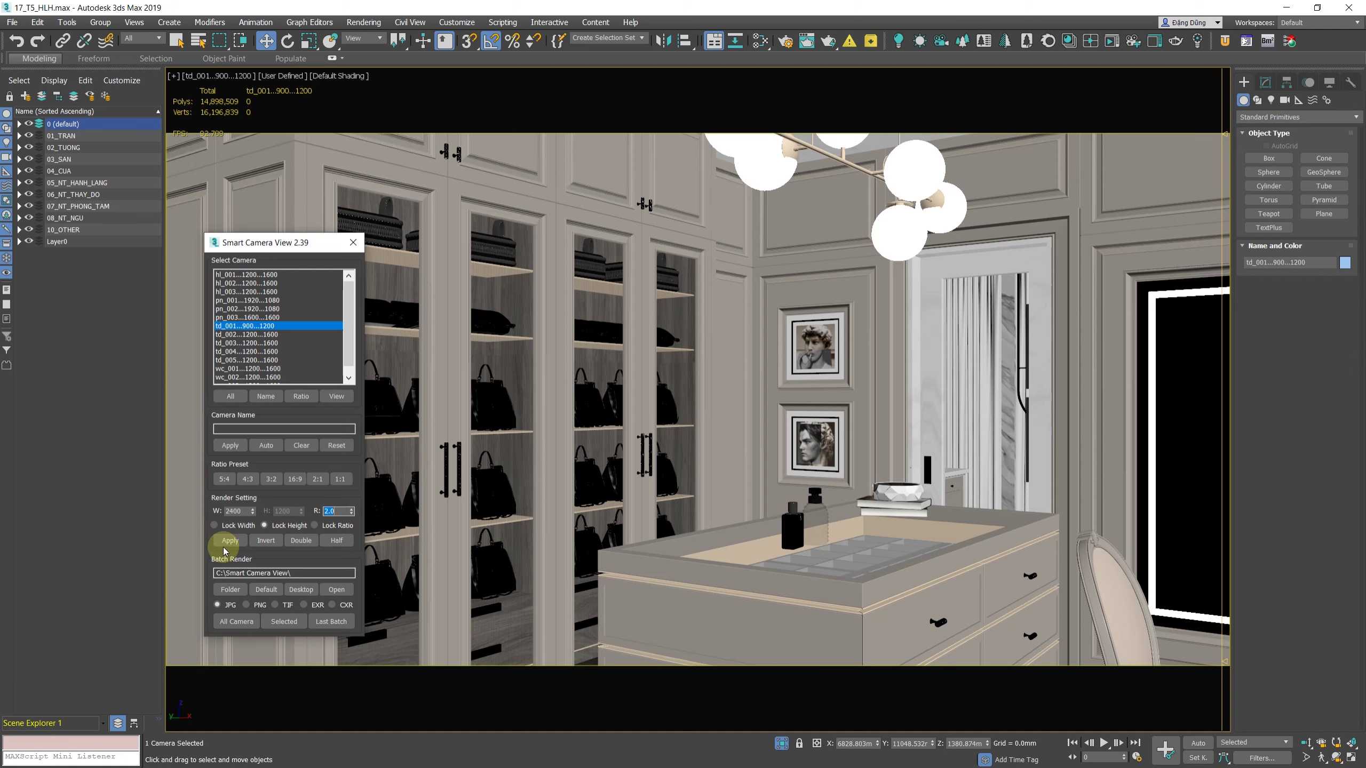
click(223, 537)
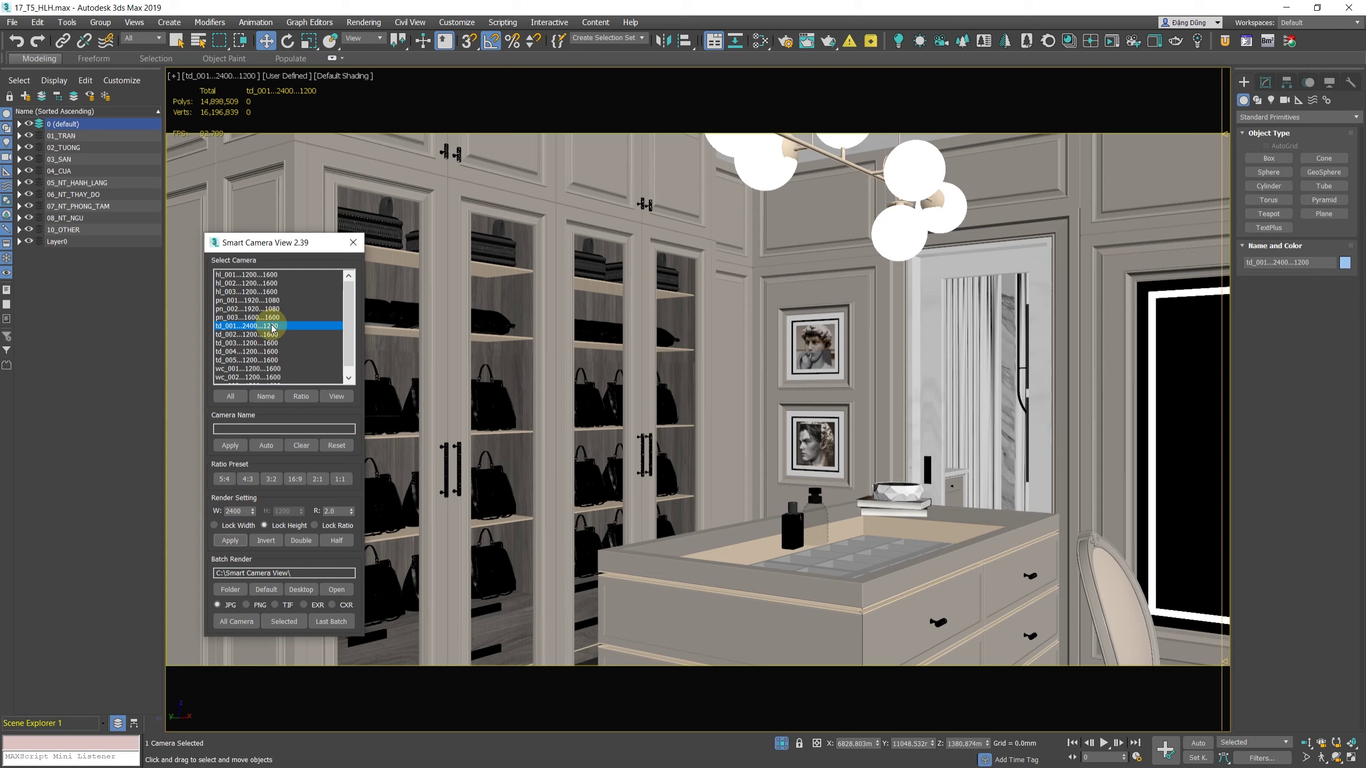
Step: Apply the inverse 4:3 ratio to camera td_001, lock the ratio and set the render resolution to 1200 × 1600
click(273, 327)
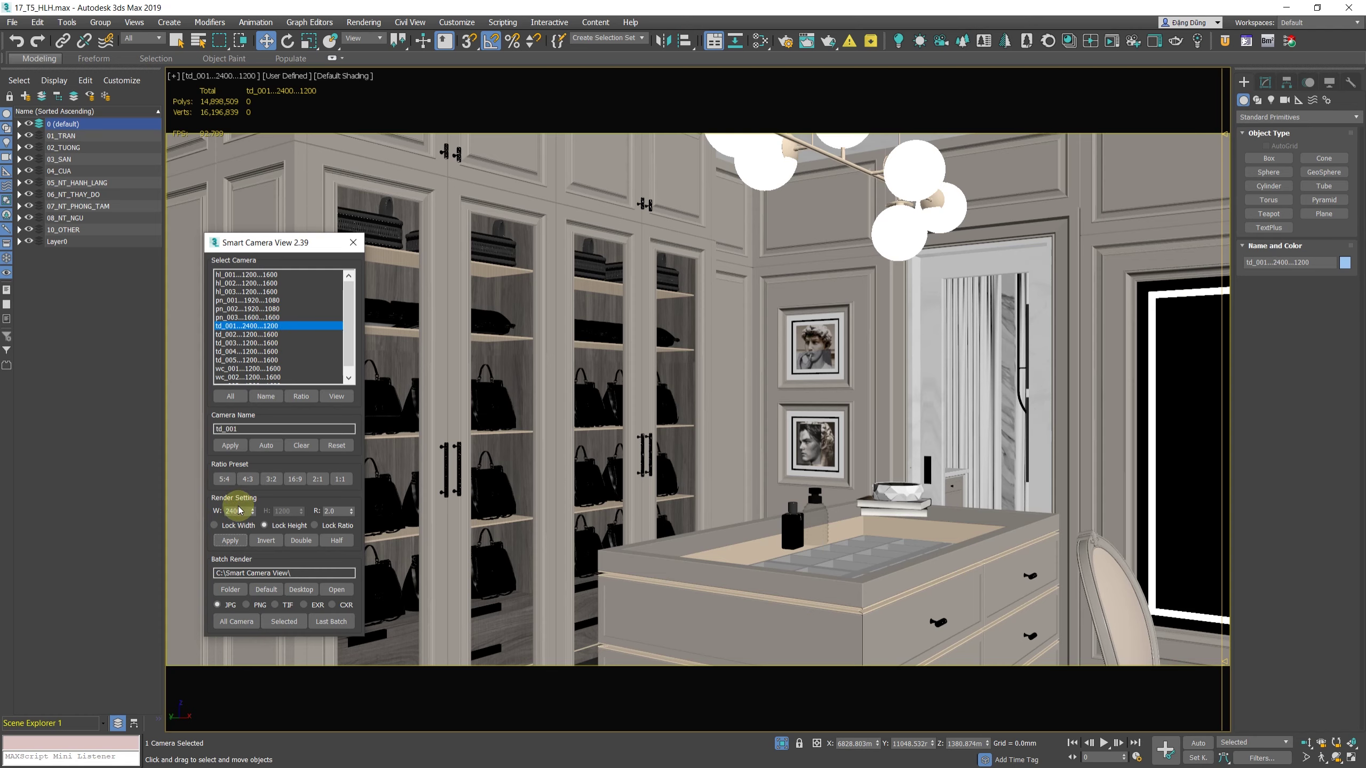
click(248, 479)
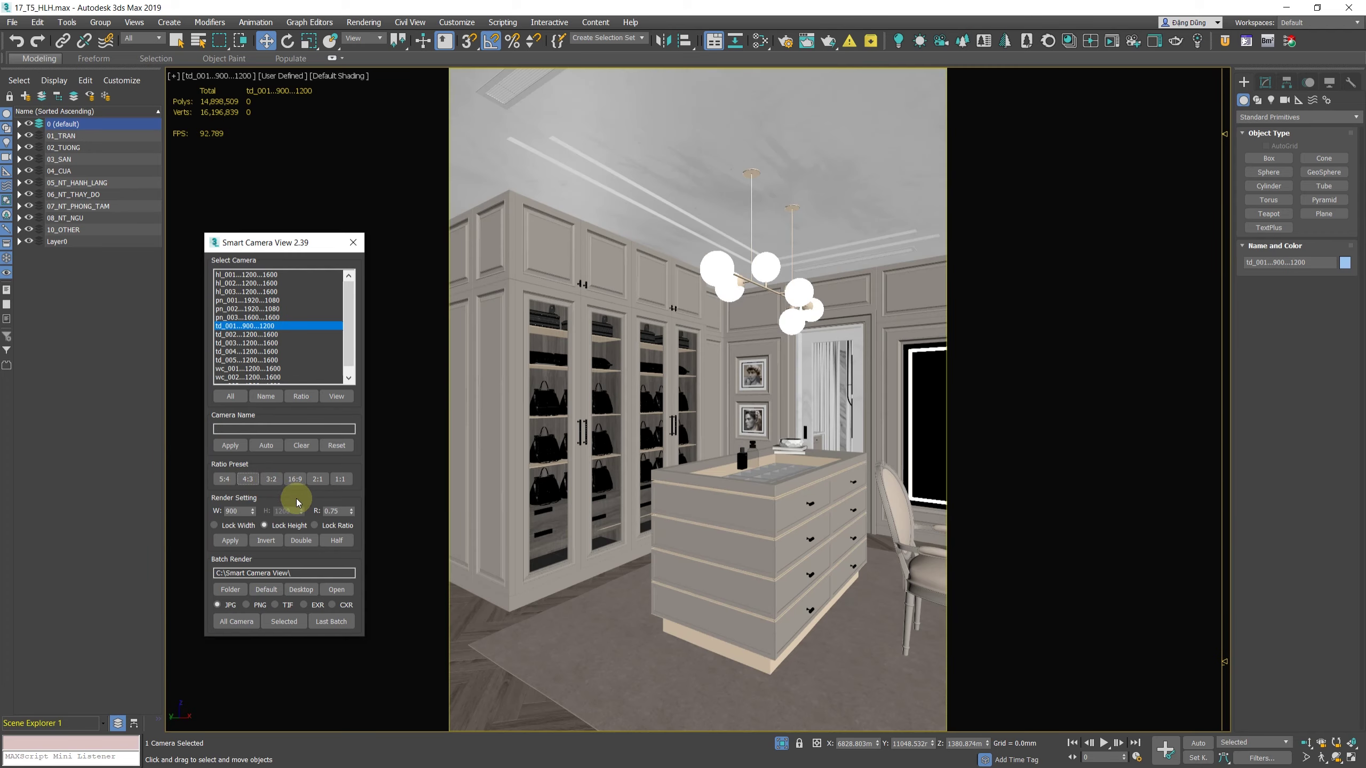
click(347, 526)
double_click(296, 510)
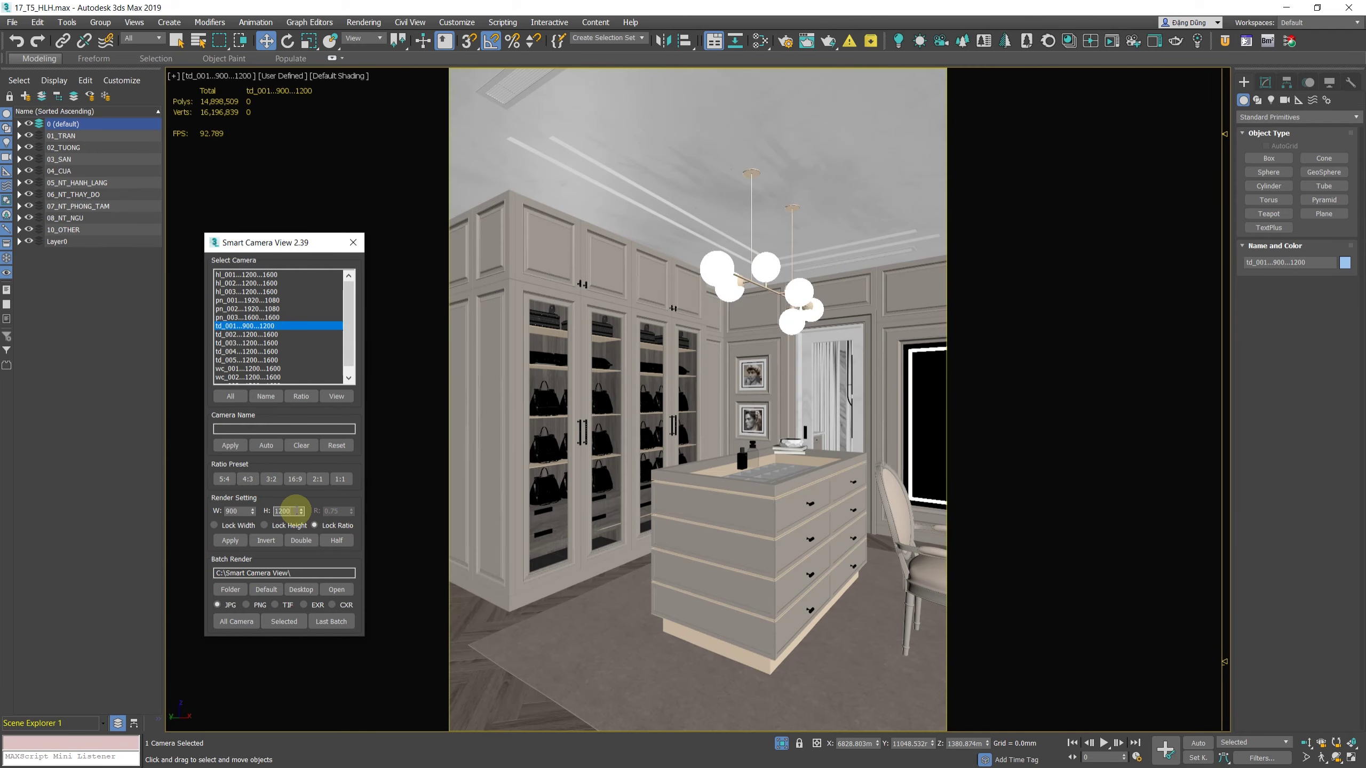
text(16)
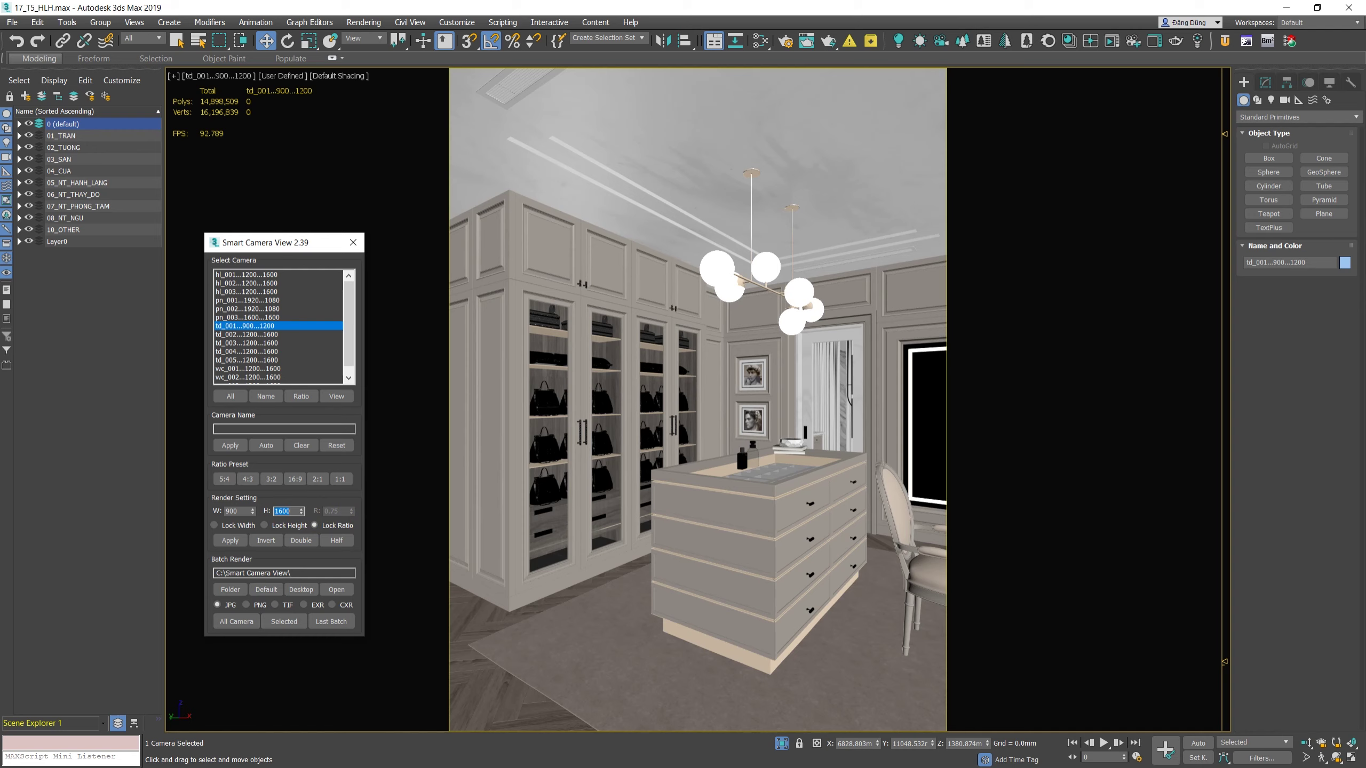
click(231, 539)
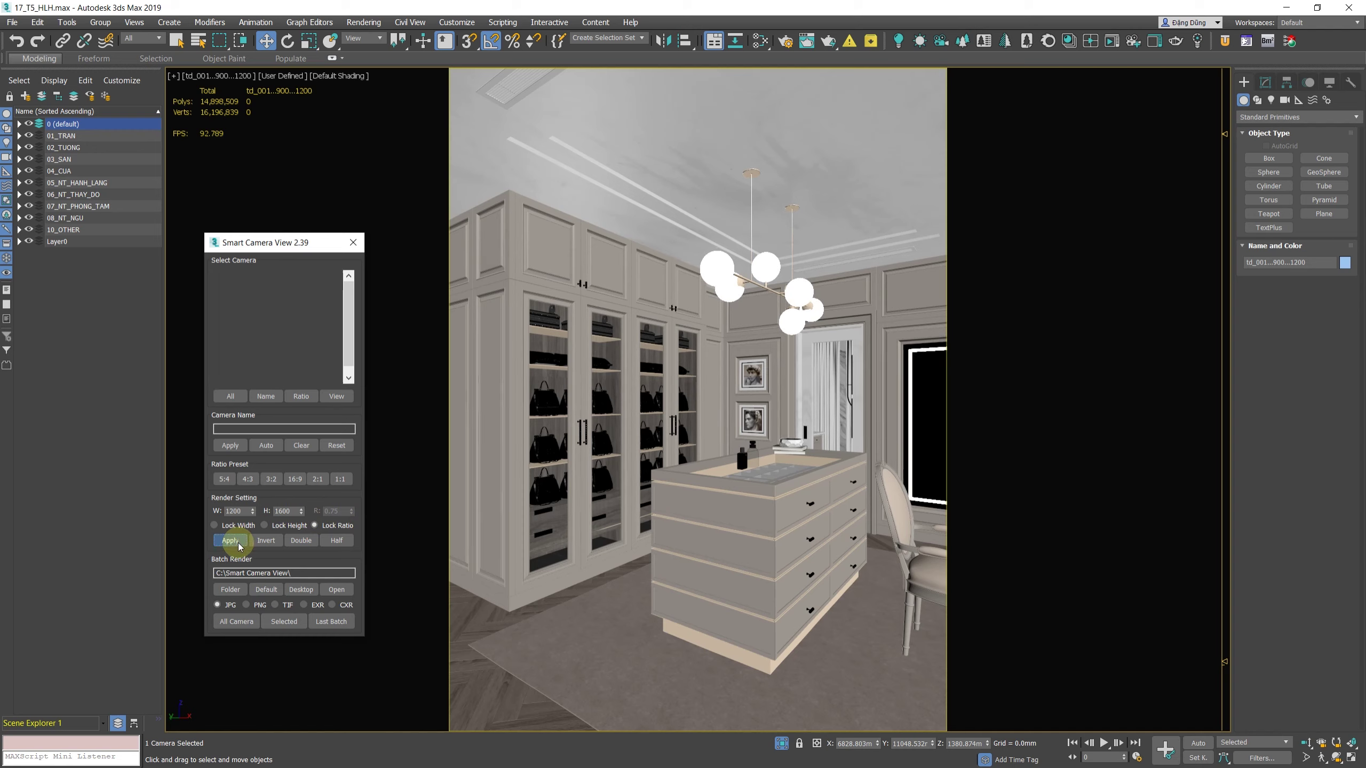
Step: Select cameras td_001 to td_005 together and set their render resolution to 1500 × 2000 with the ratio locked
click(308, 353)
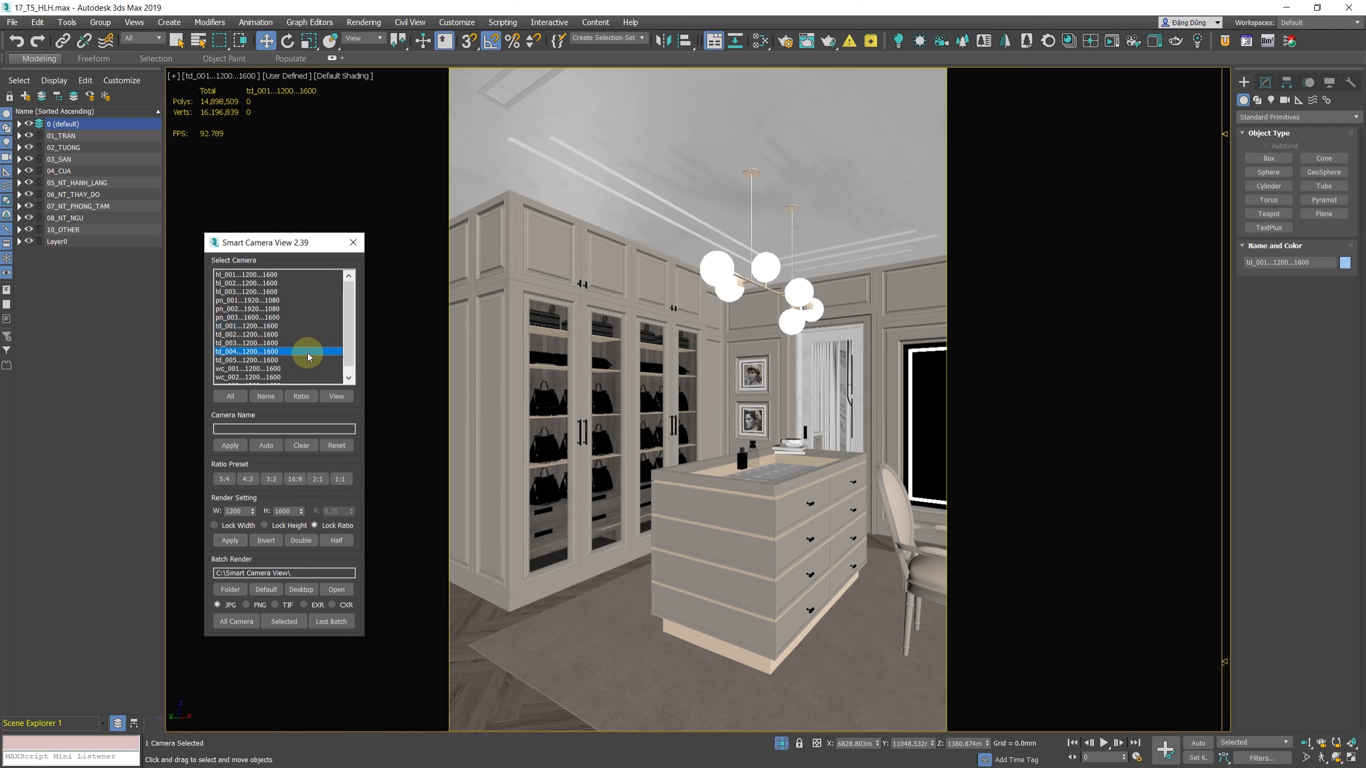
click(256, 361)
shift+click(271, 327)
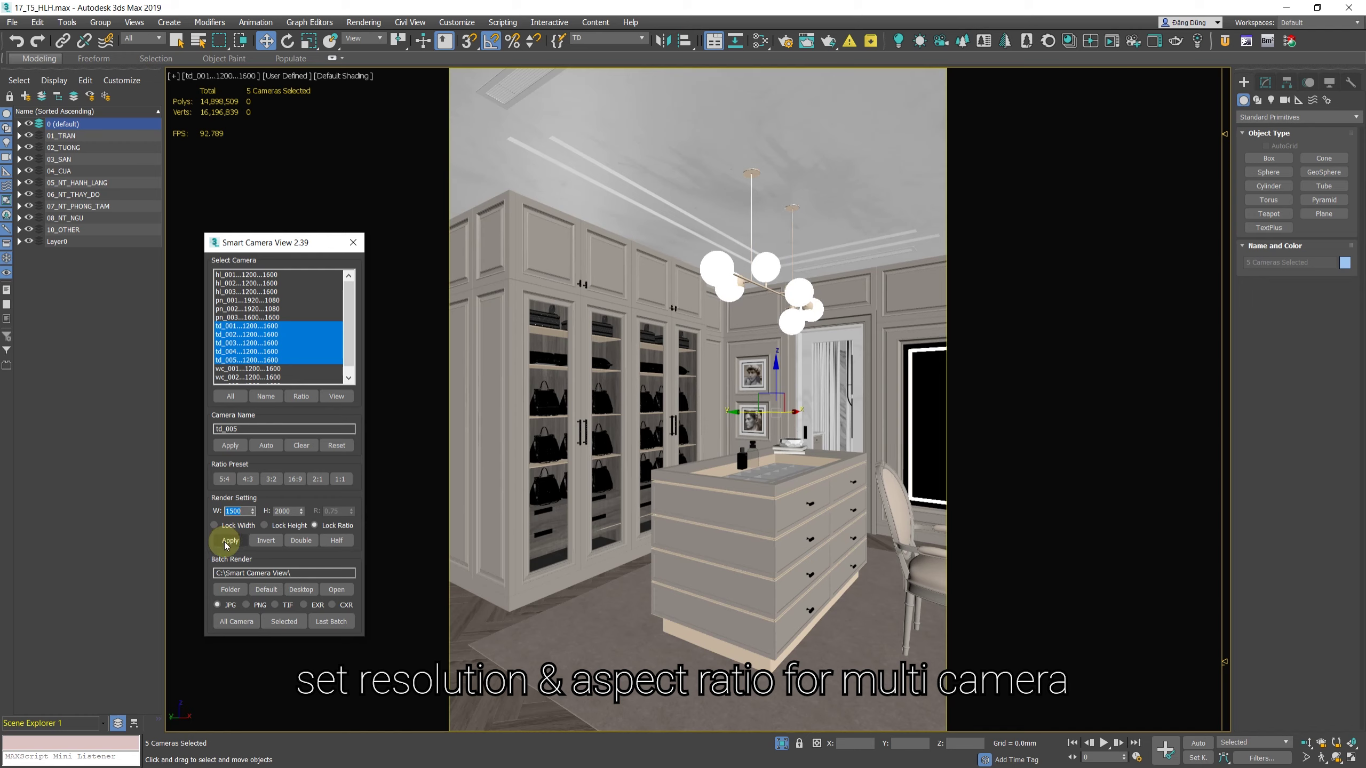
Step: Try the 4:3, 3:2, 16:9 and 2:1 ratio presets on cameras td_001 to td_005, ending with the inverse 4:3 ratio
click(253, 360)
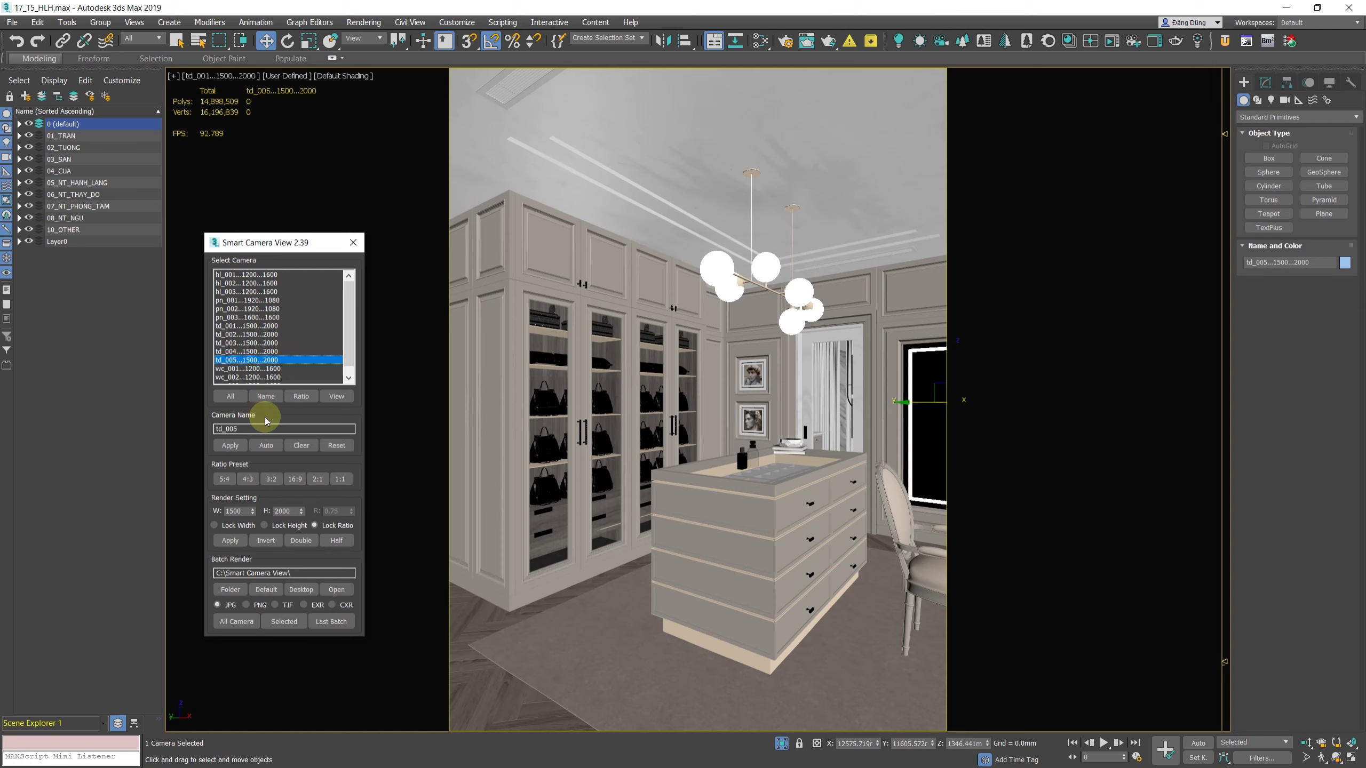
shift+click(274, 326)
click(247, 479)
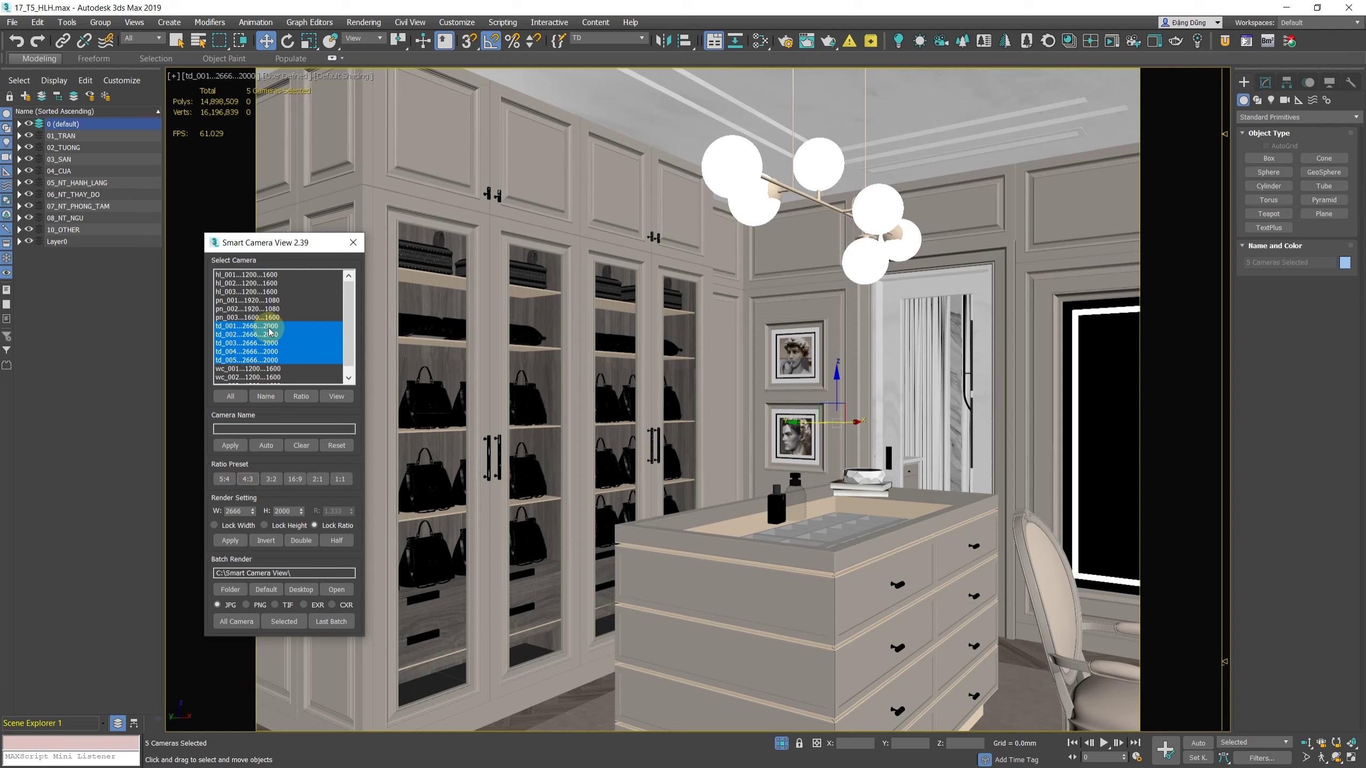
click(271, 479)
click(294, 478)
click(317, 478)
click(272, 479)
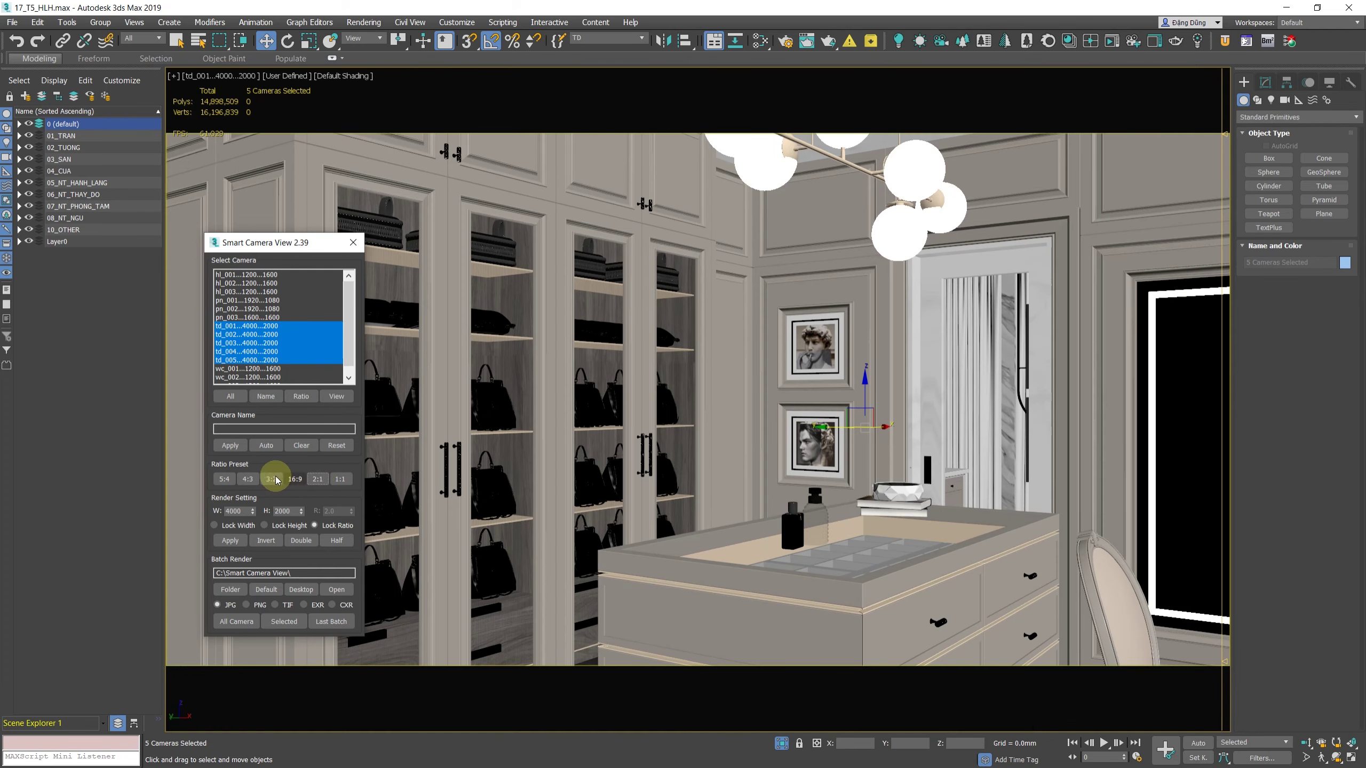
click(248, 479)
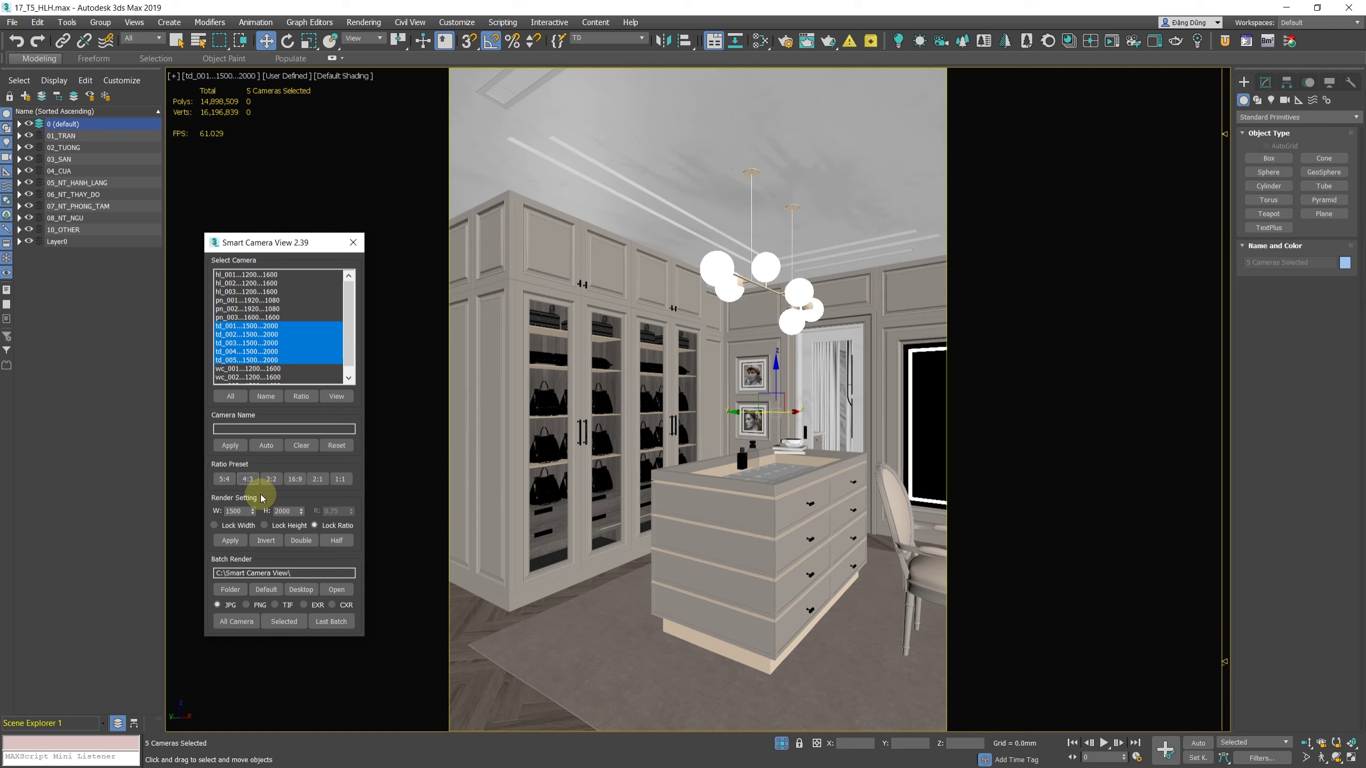
Step: Select only camera td_001 and swap its render width and height back and forth, ending at 1500 × 2000
click(277, 326)
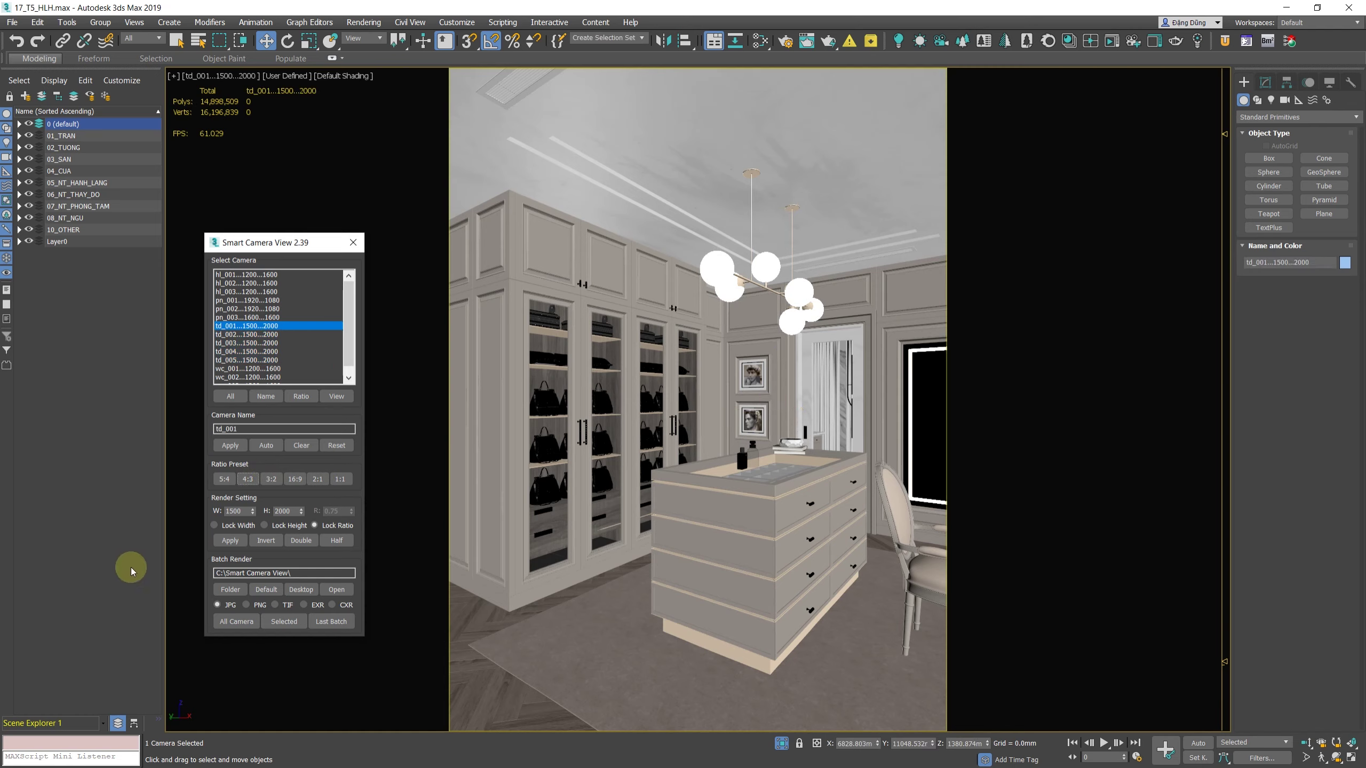
click(266, 541)
click(267, 541)
click(267, 541)
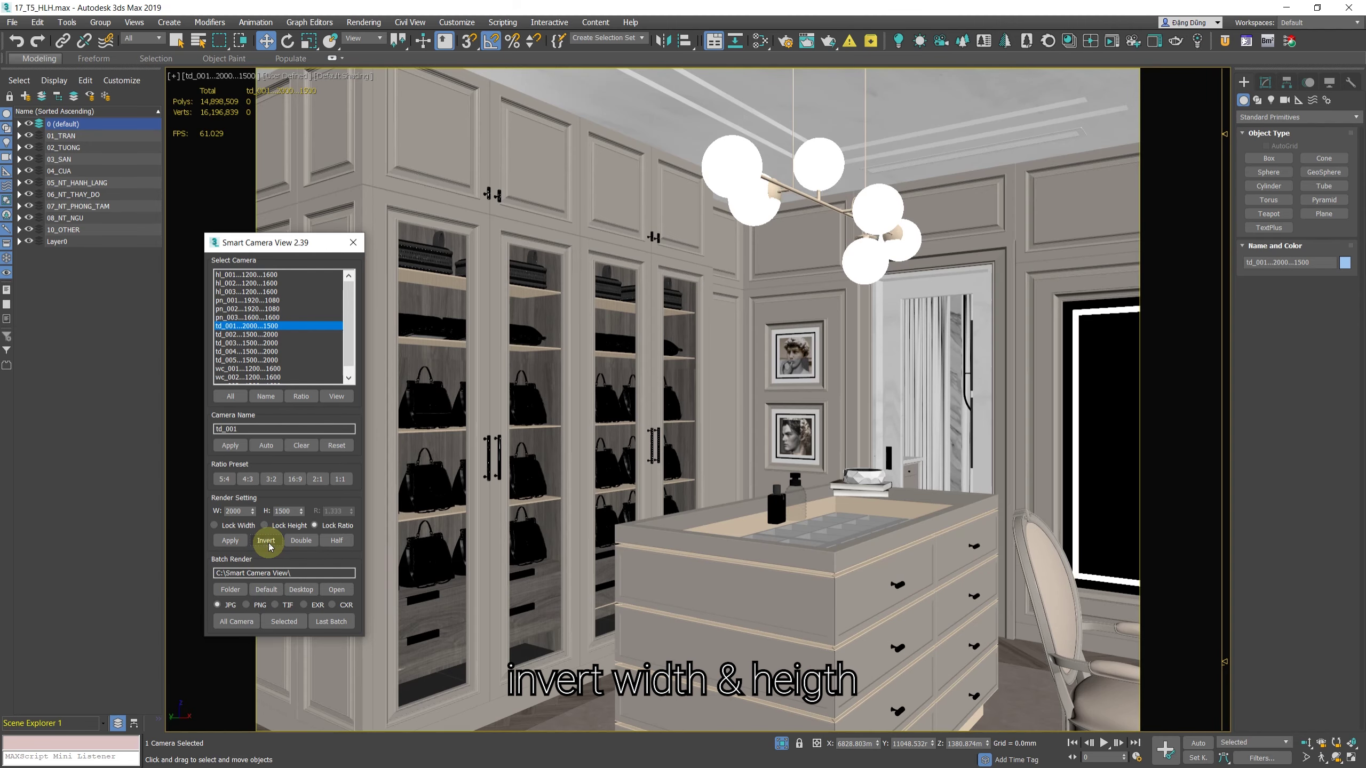
click(267, 541)
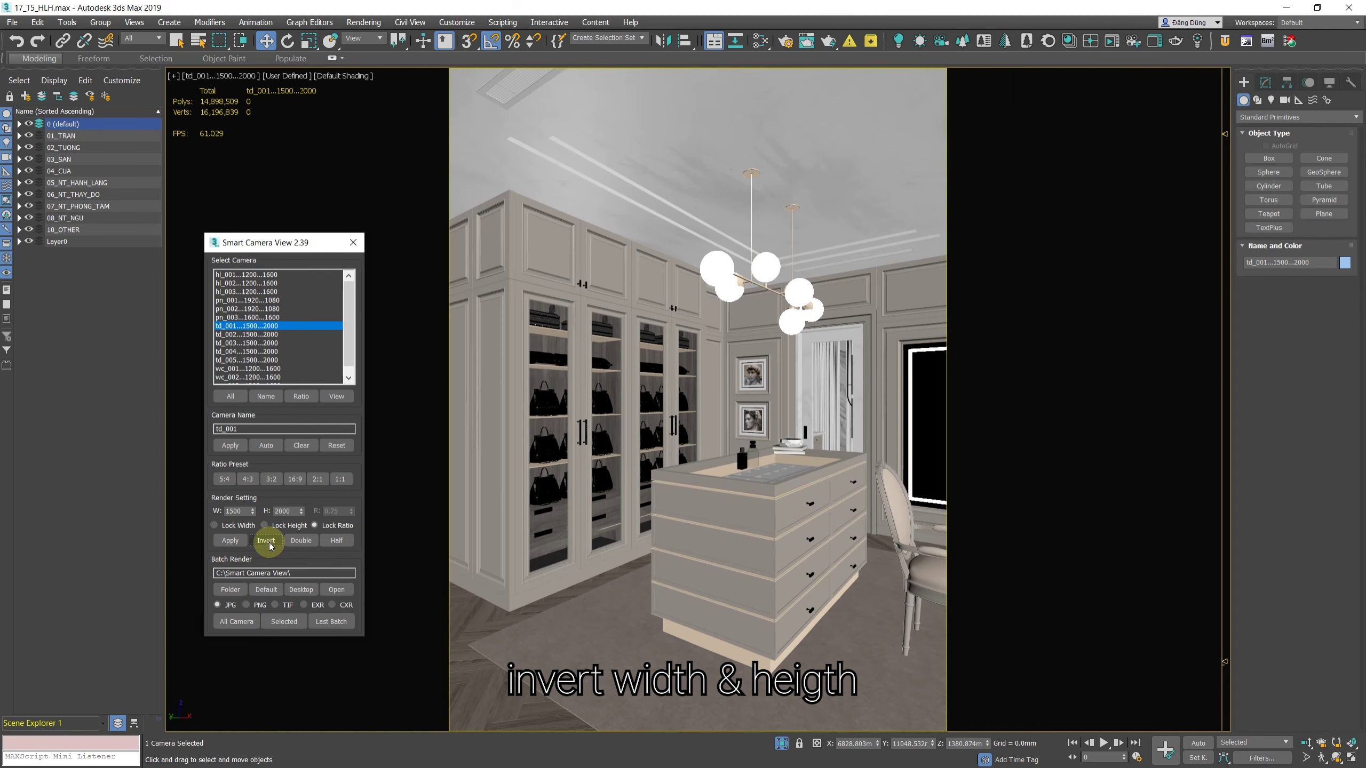
Step: Apply the 2:1 ratio preset to camera td_001 and invert its width and height repeatedly, ending at 4000 × 2000
click(318, 481)
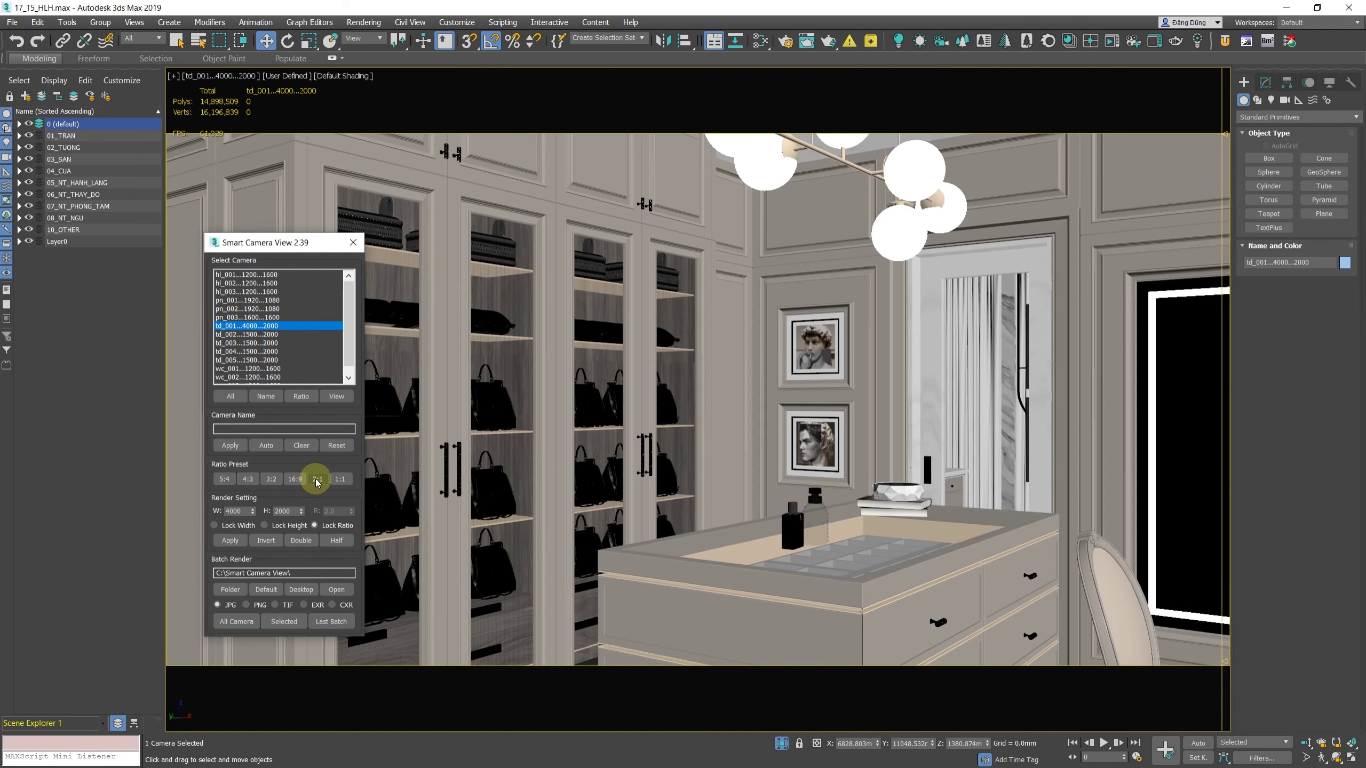
click(265, 540)
click(265, 540)
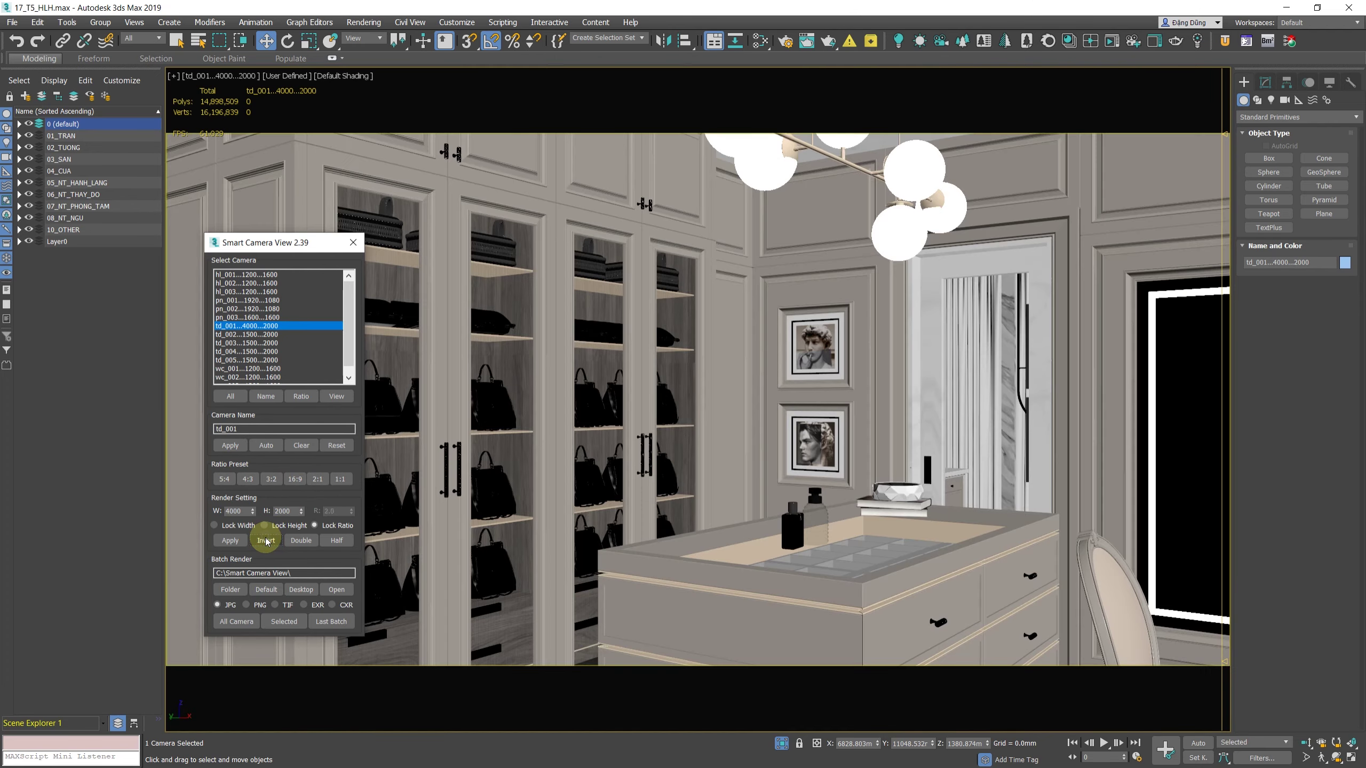
click(266, 539)
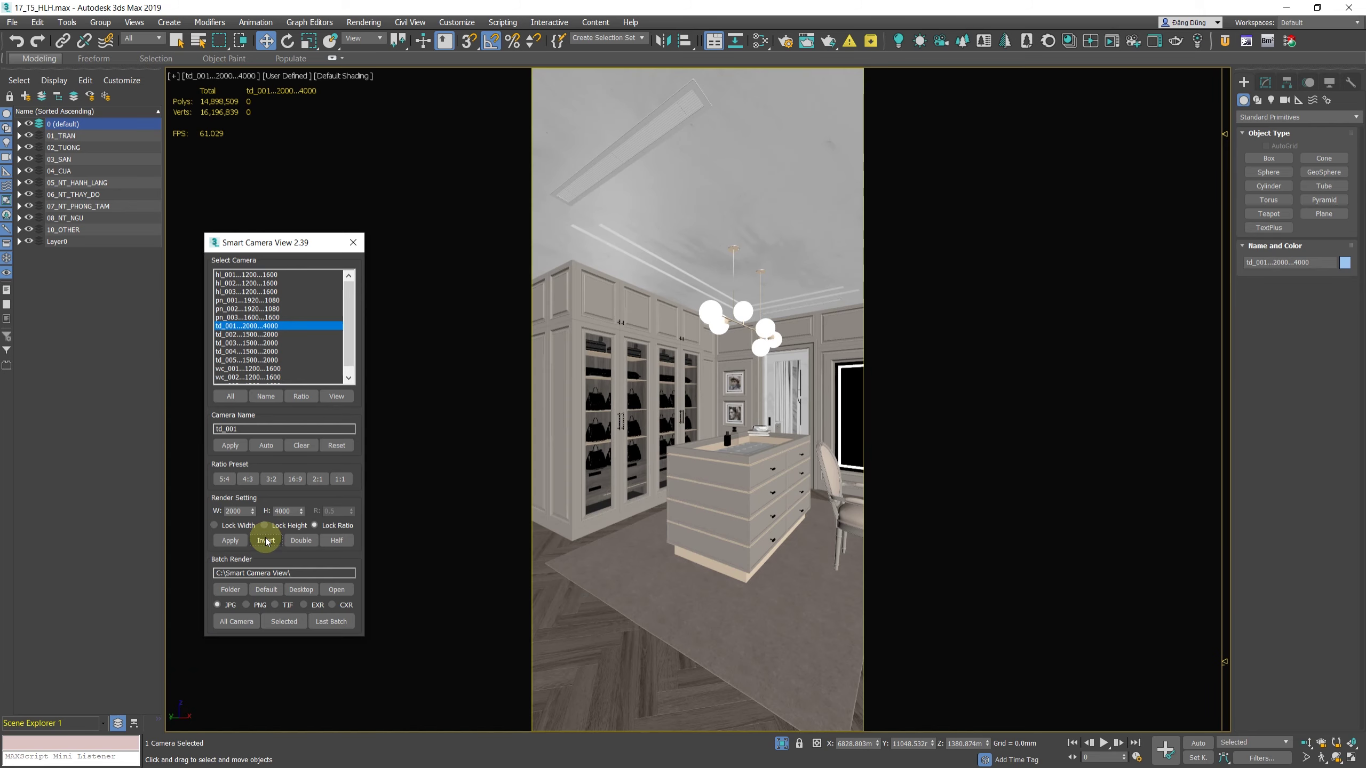
click(266, 540)
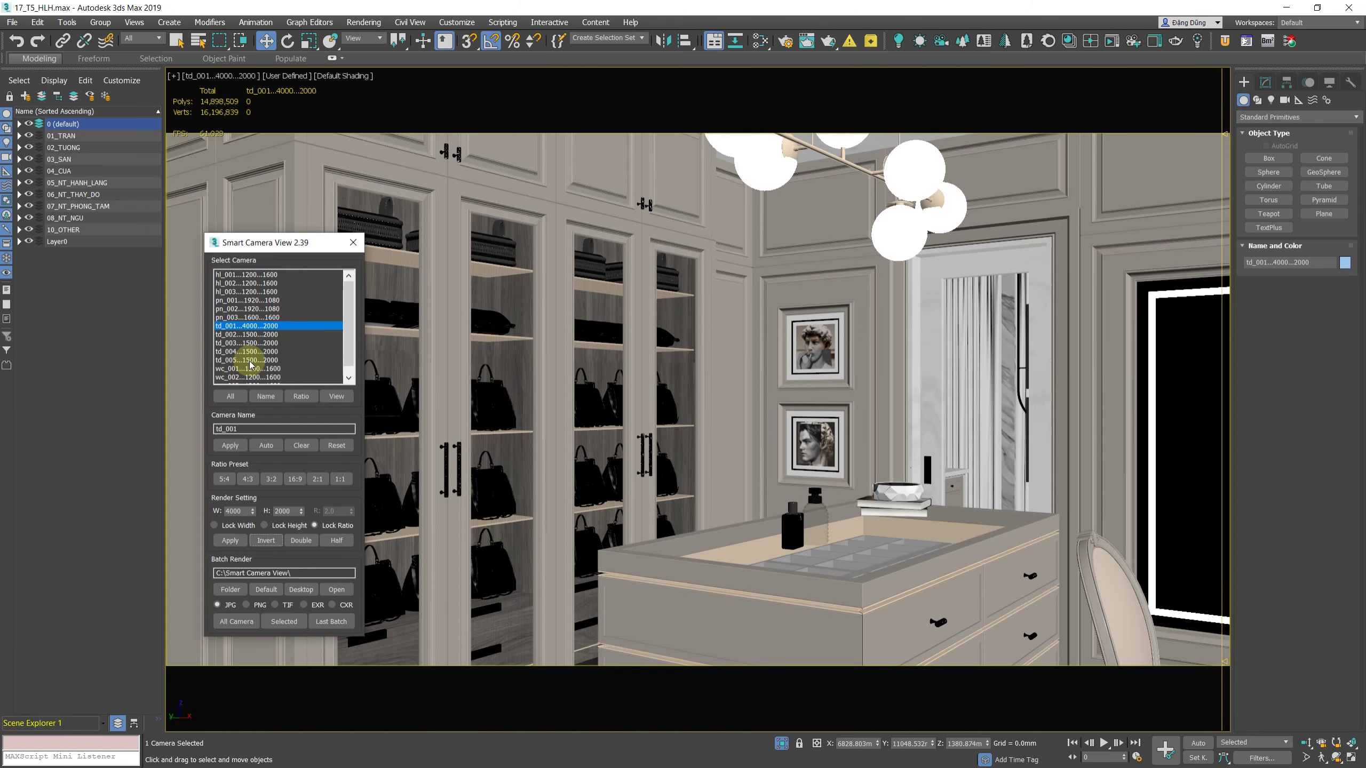
Step: Invert camera td_001 to portrait and apply a render width of 500 with the ratio locked, for 500 × 1000
click(266, 540)
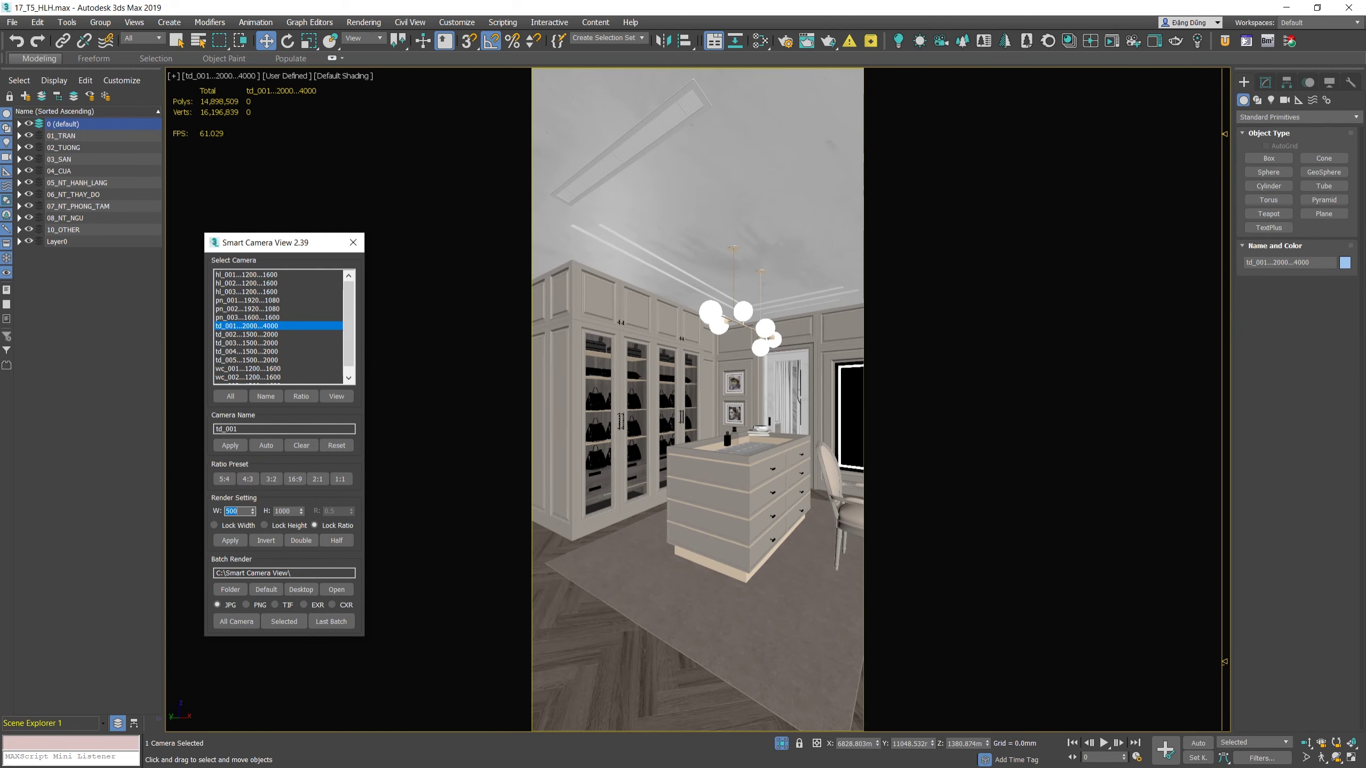
click(231, 540)
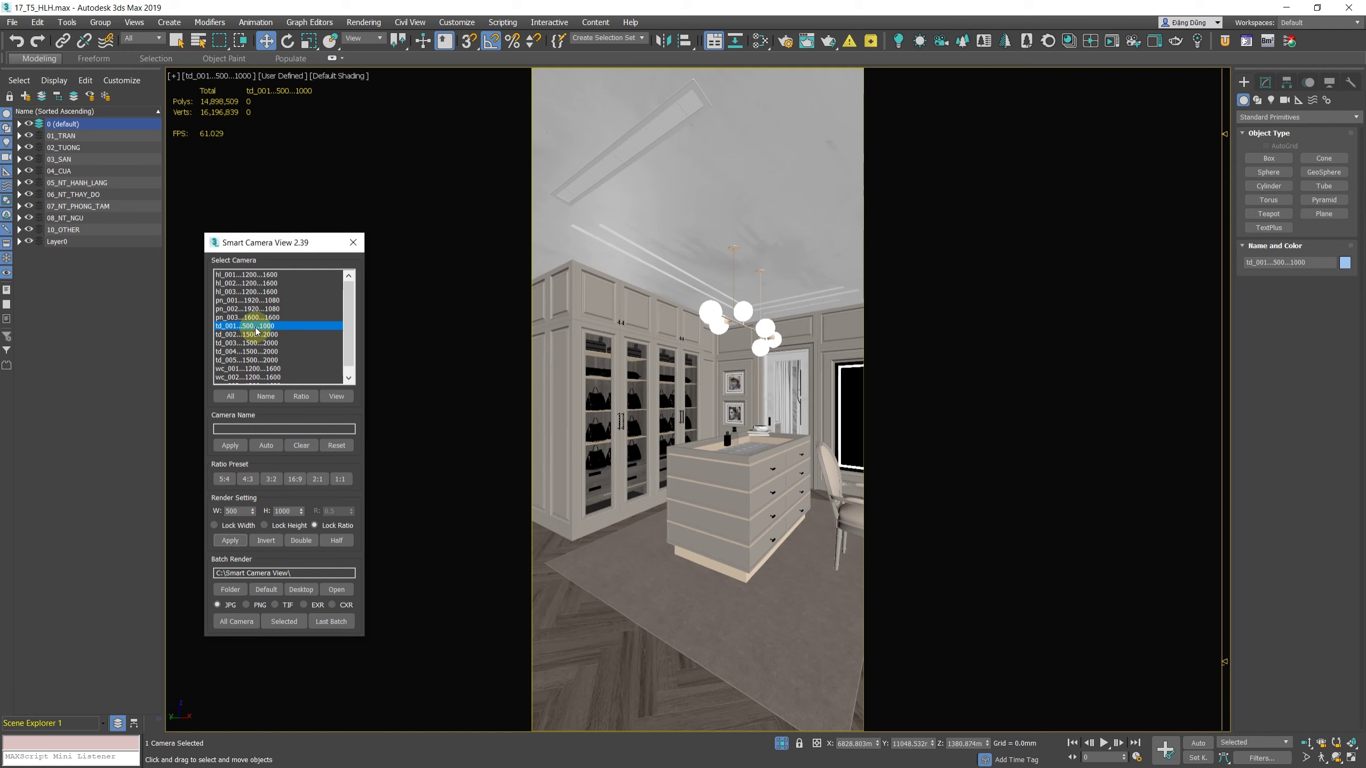
click(257, 326)
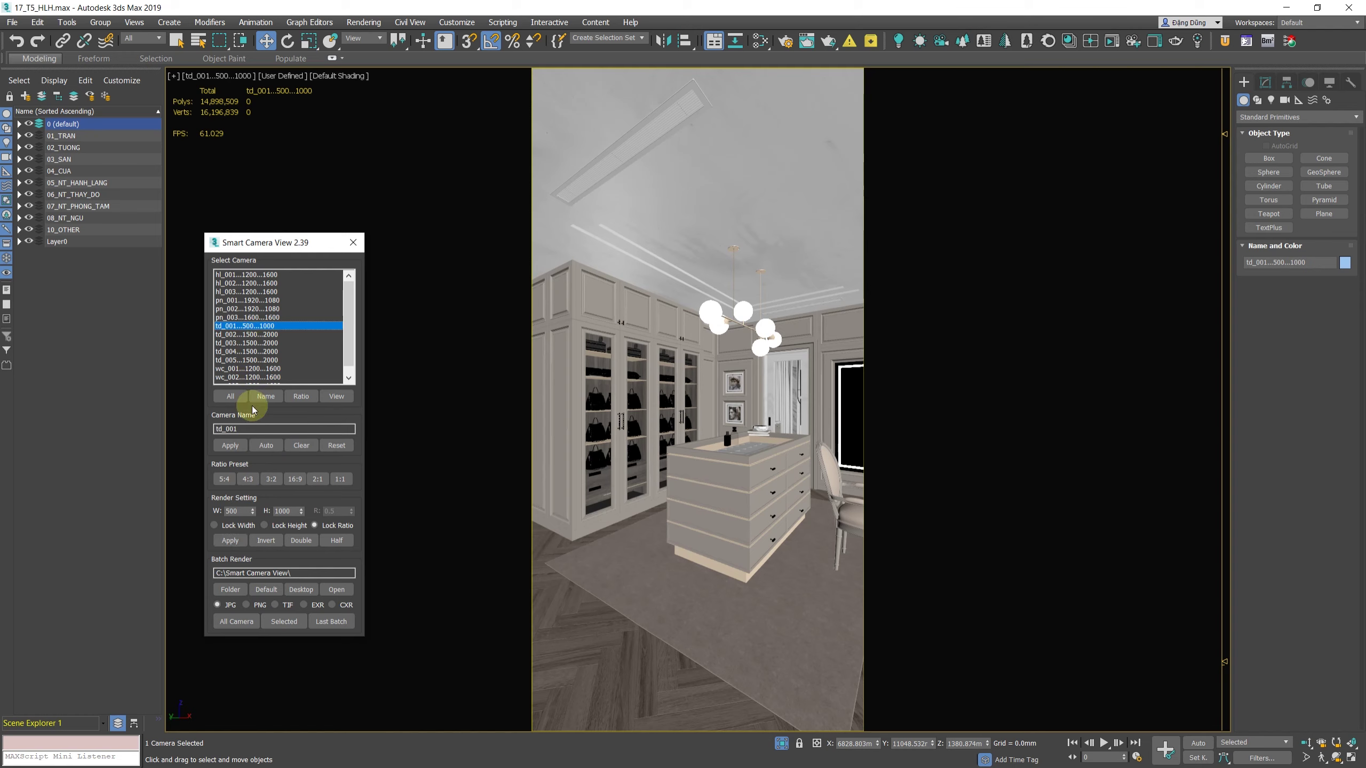